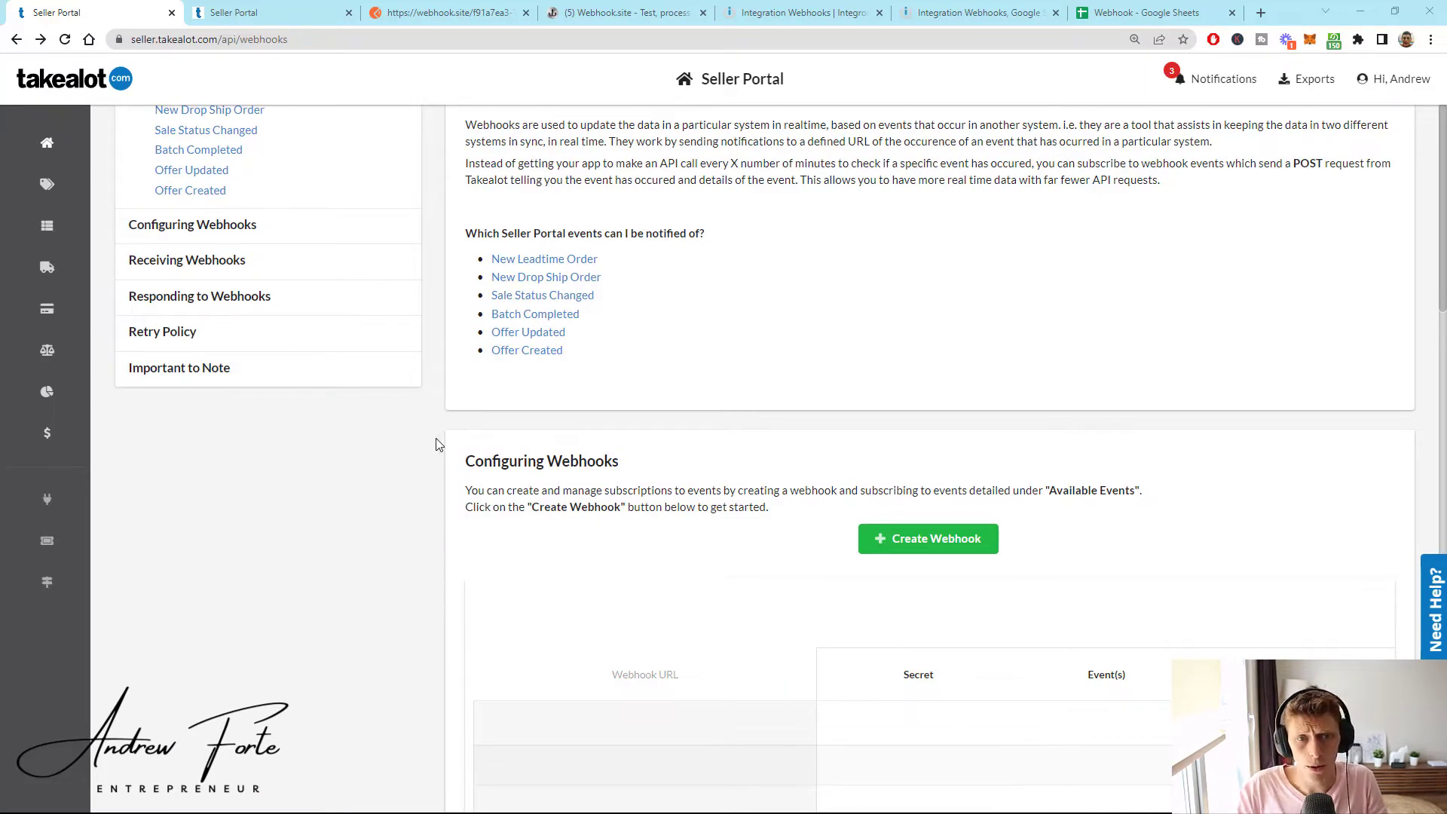
{"action": "mouse_move", "coordinate": [81, 509]}
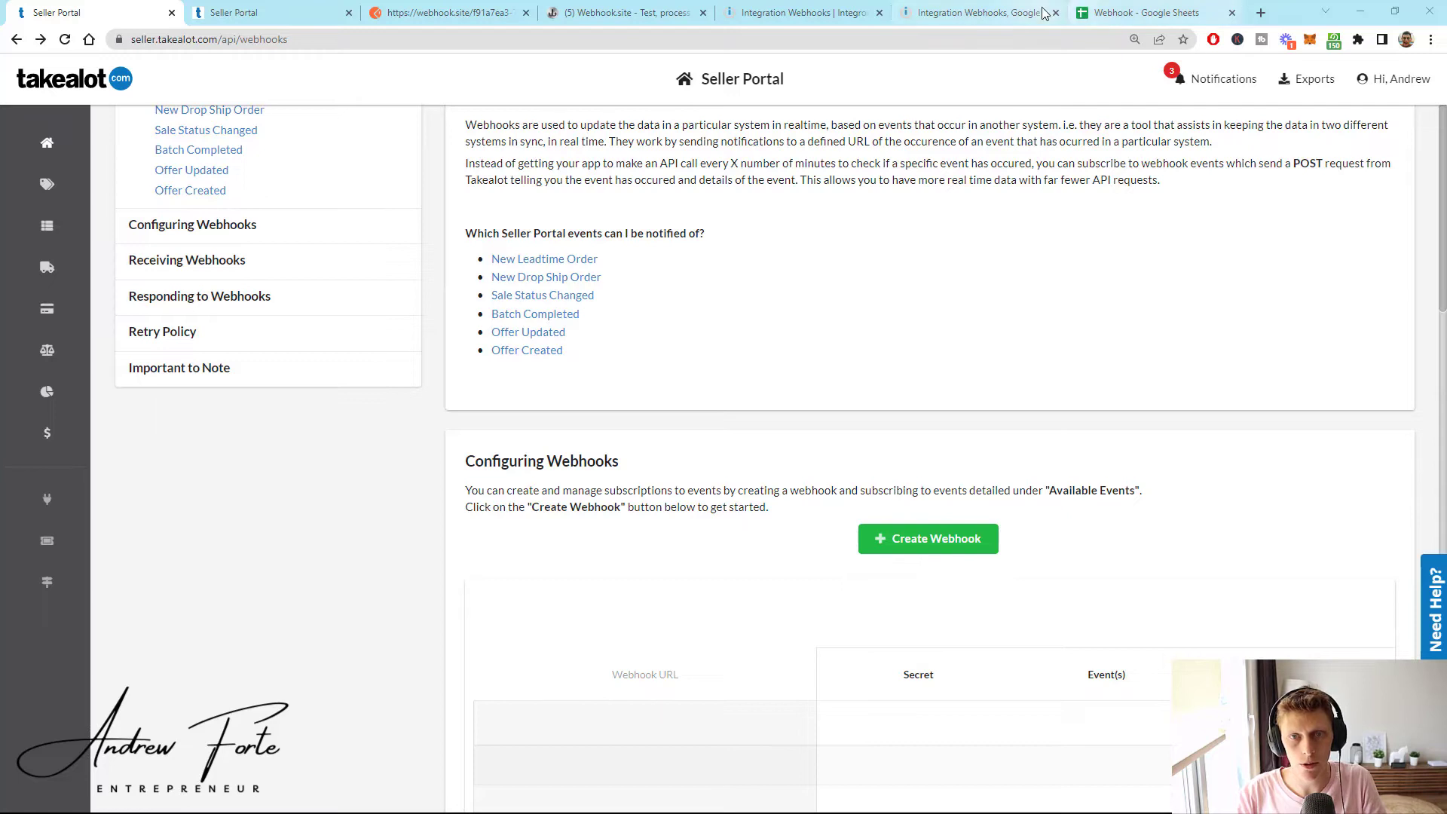
- Review the Webhook spreadsheet's twelve rows and highlight row 12 with its Returned status
{"action": "left_click", "coordinate": [1115, 12]}
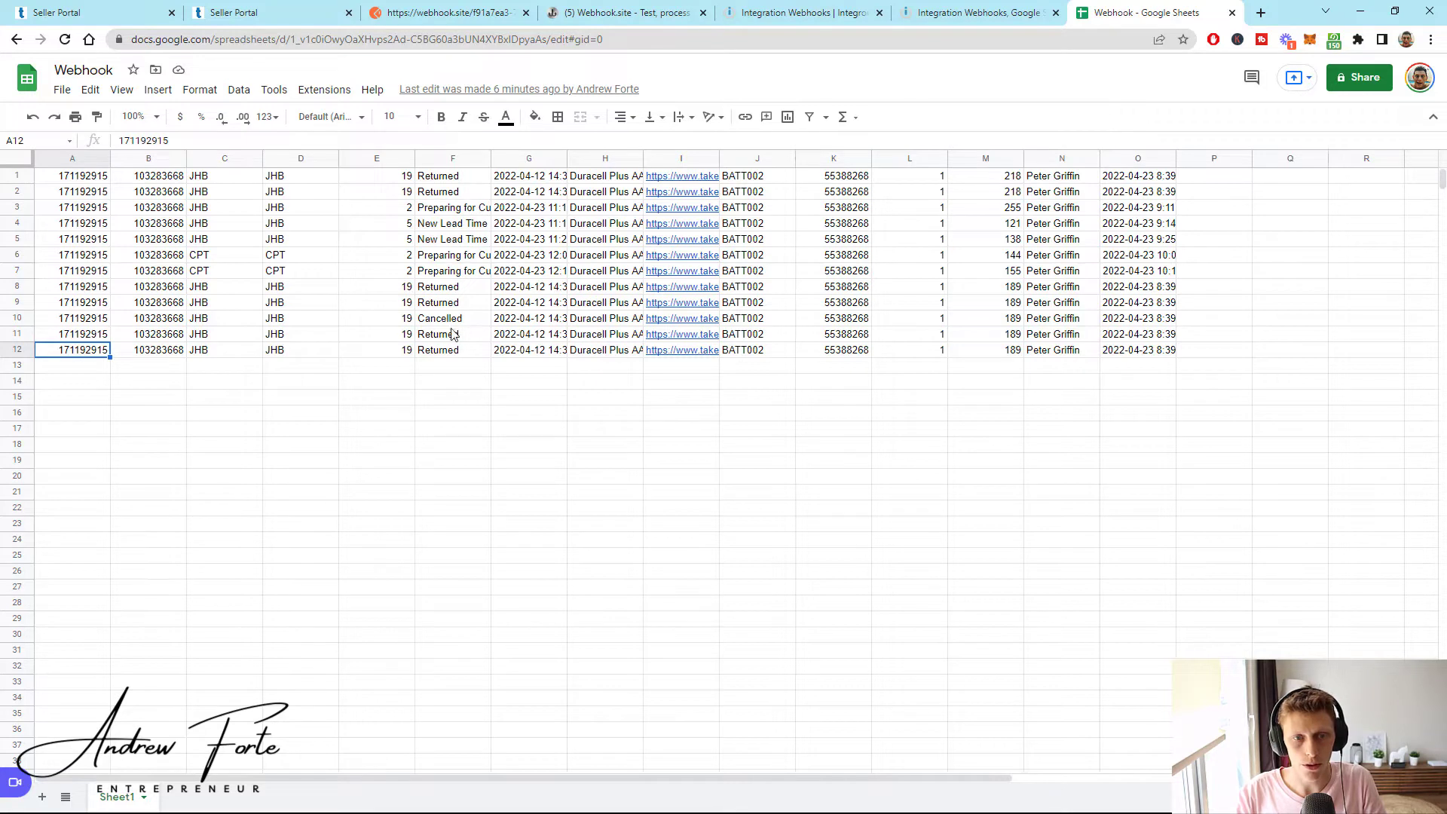
{"action": "left_click", "coordinate": [440, 350]}
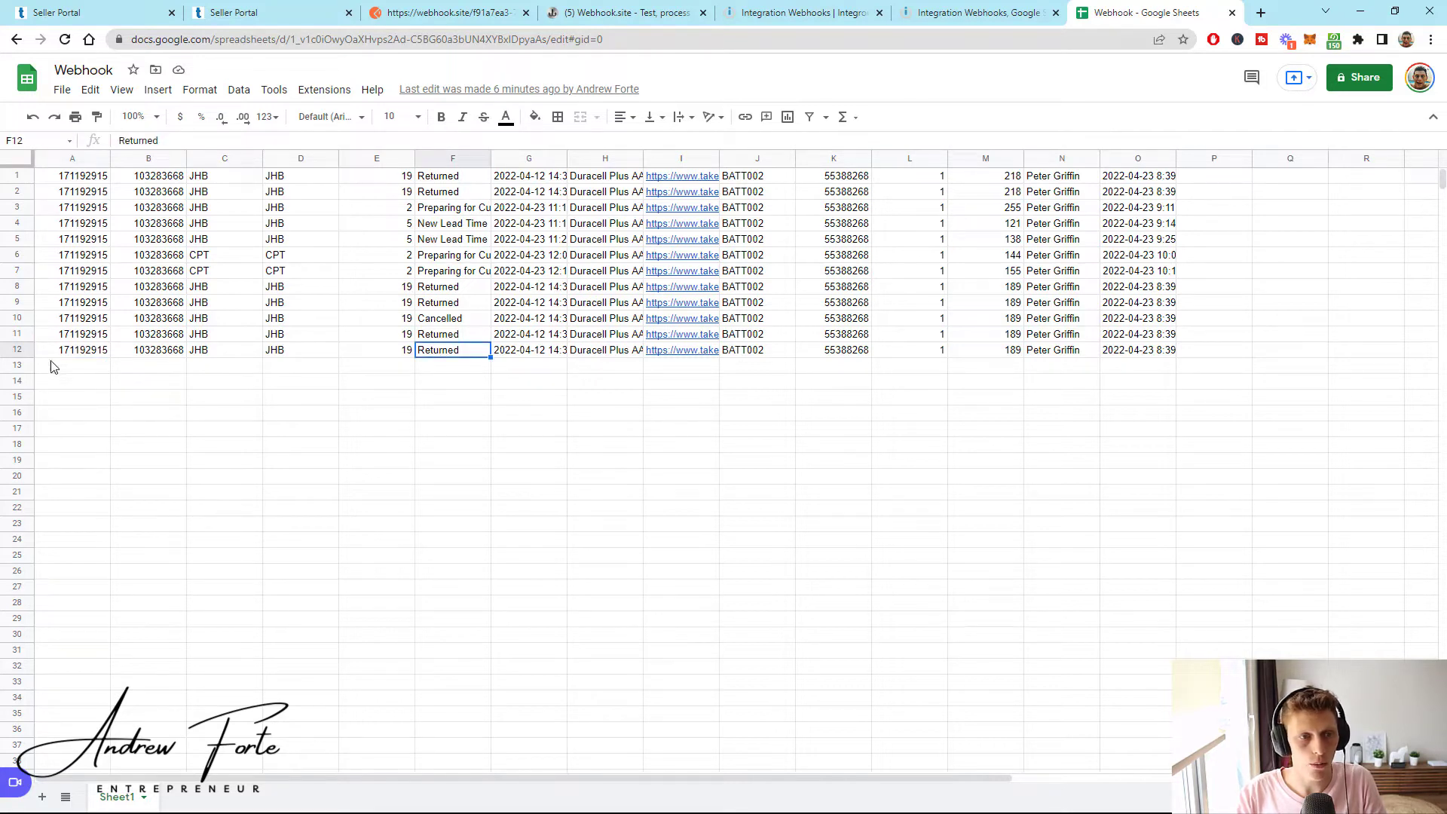
{"action": "left_click", "coordinate": [10, 351]}
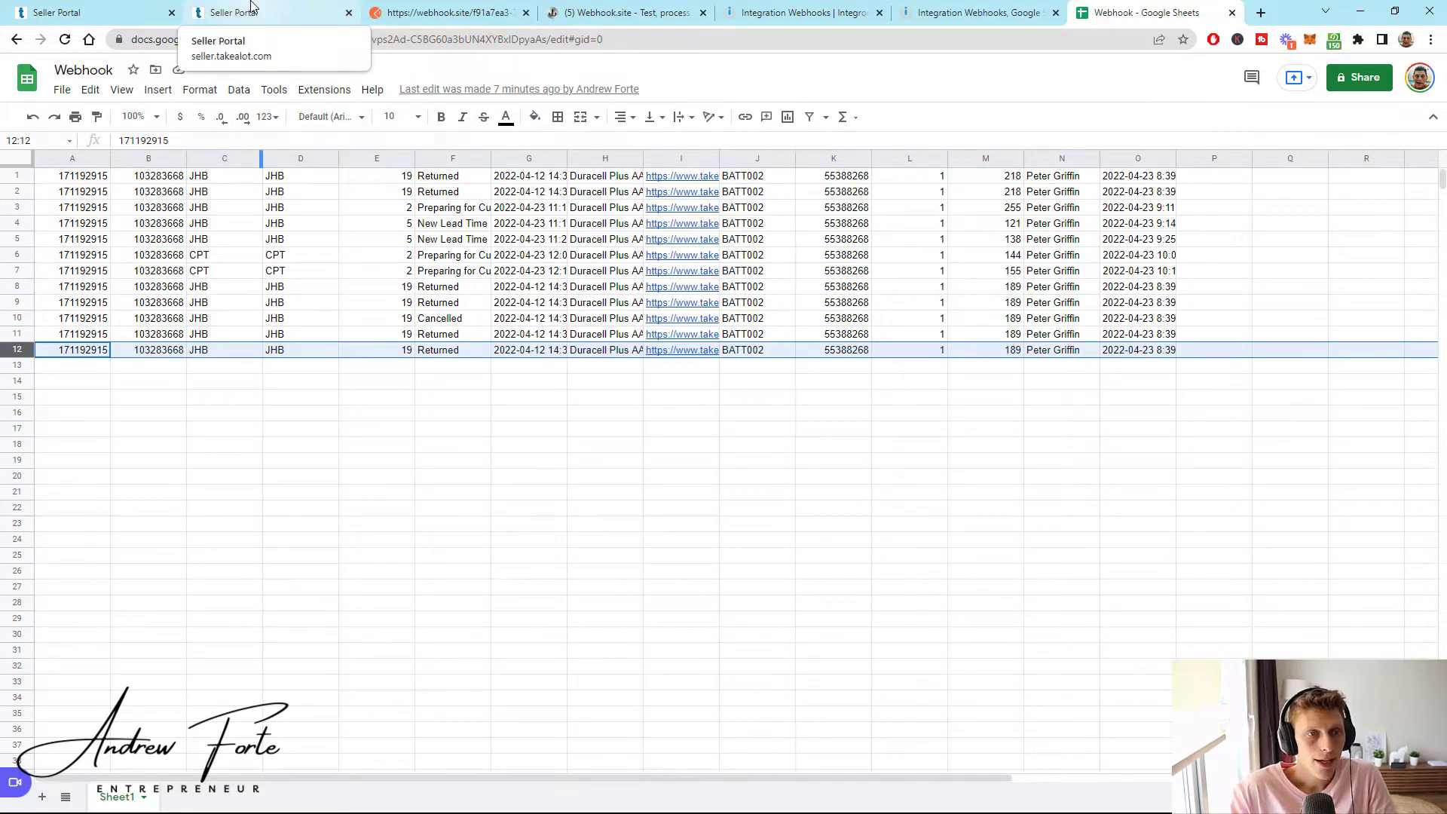
- Bring up the Sale Status Changed documentation and select its full payload body text
{"action": "left_click", "coordinate": [251, 7]}
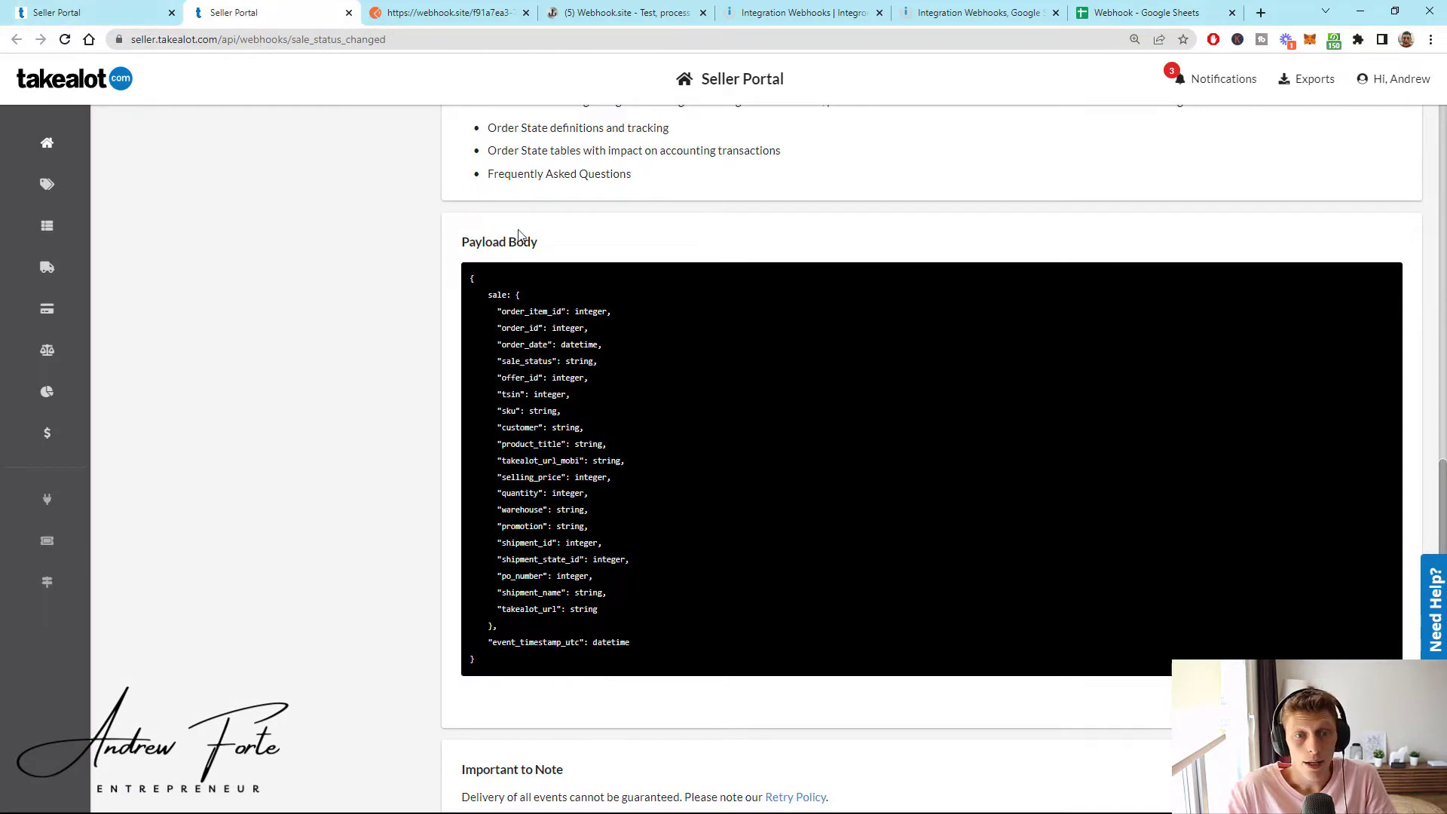
{"action": "scroll", "coordinate": [461, 294], "scroll_direction": "up", "scroll_amount": 1}
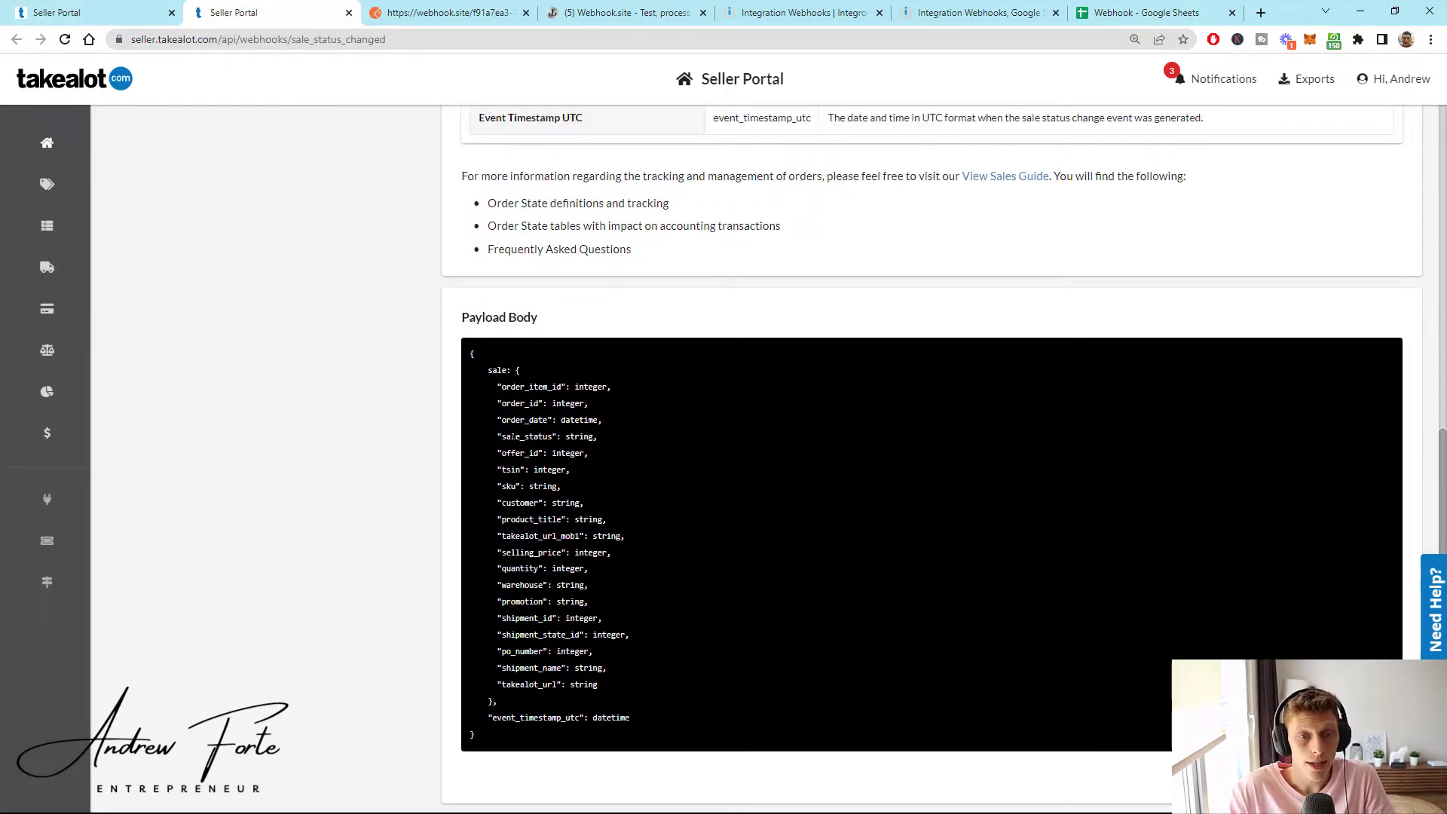
{"action": "left_click_drag", "start_coordinate": [471, 354], "coordinate": [654, 737]}
{"action": "left_click", "coordinate": [377, 627]}
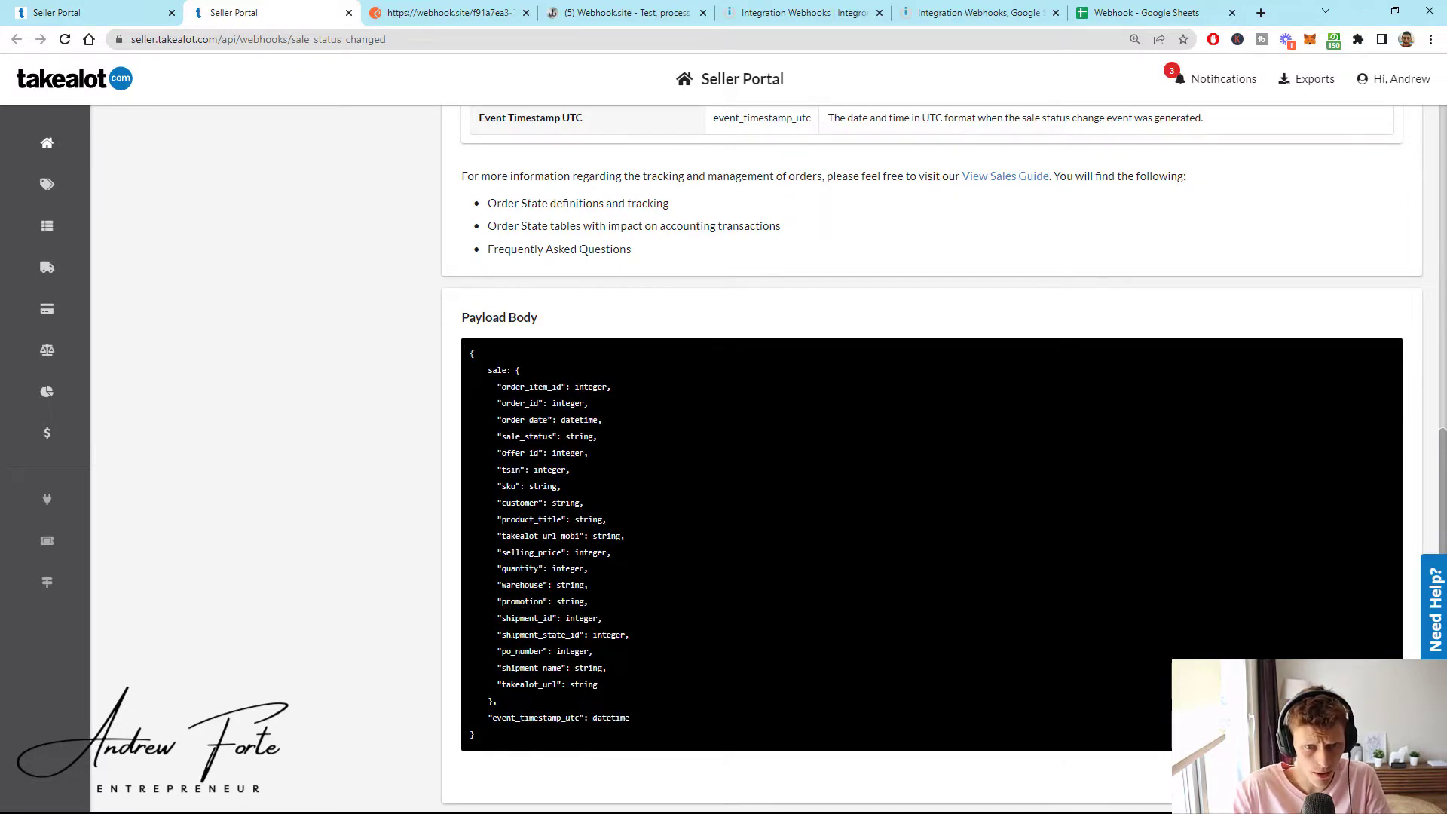
- Highlight the shipment_state_id, po_number and shipment_name payload field lines in turn
{"action": "triple_click", "coordinate": [512, 634]}
{"action": "triple_click", "coordinate": [515, 654]}
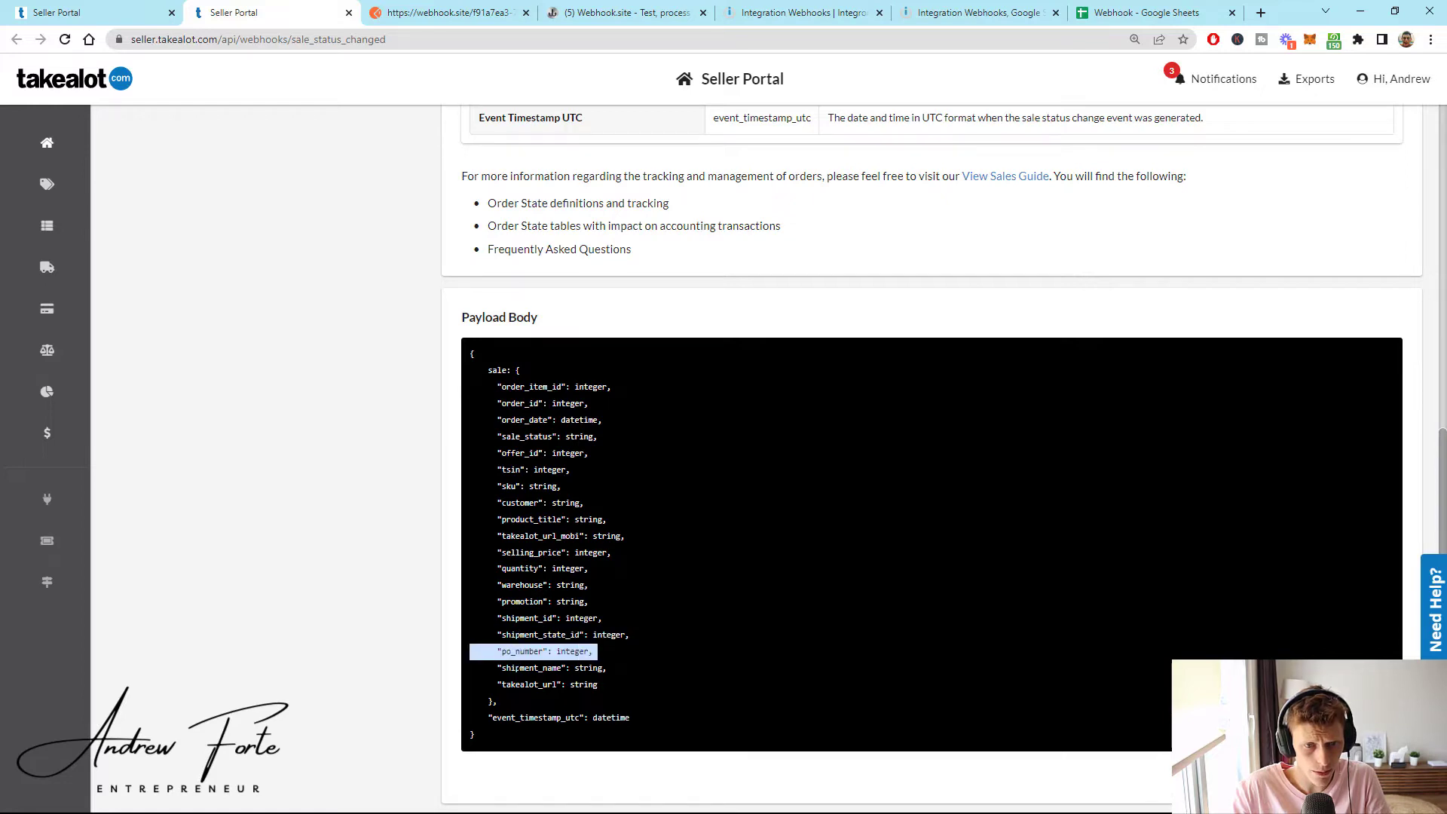
{"action": "triple_click", "coordinate": [519, 668]}
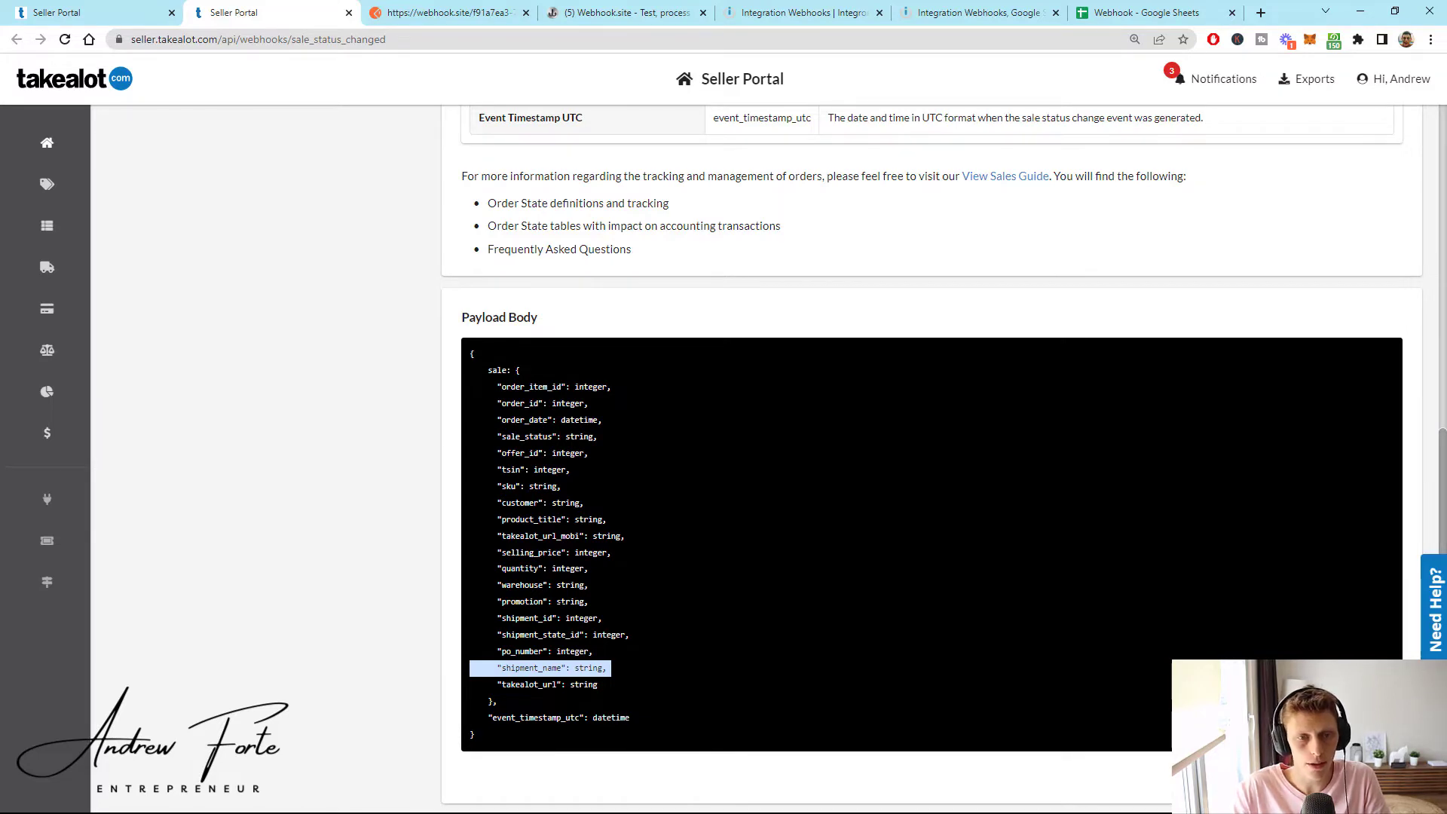
{"action": "left_click", "coordinate": [525, 603]}
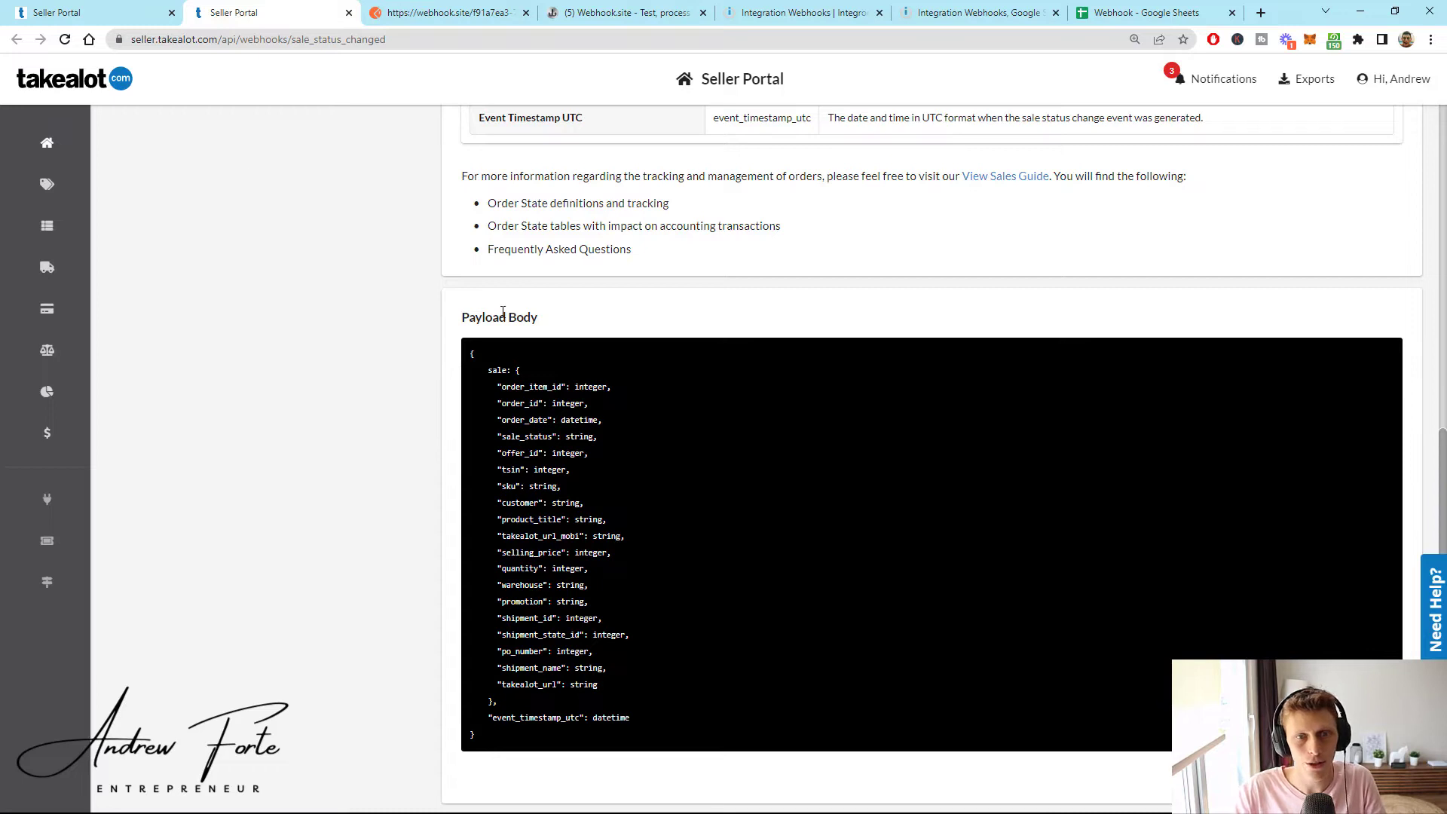
- Start a new webhook subscribed to Sale Status Changed, removing New Leadtime Order
{"action": "left_click", "coordinate": [47, 10]}
{"action": "left_click", "coordinate": [871, 530]}
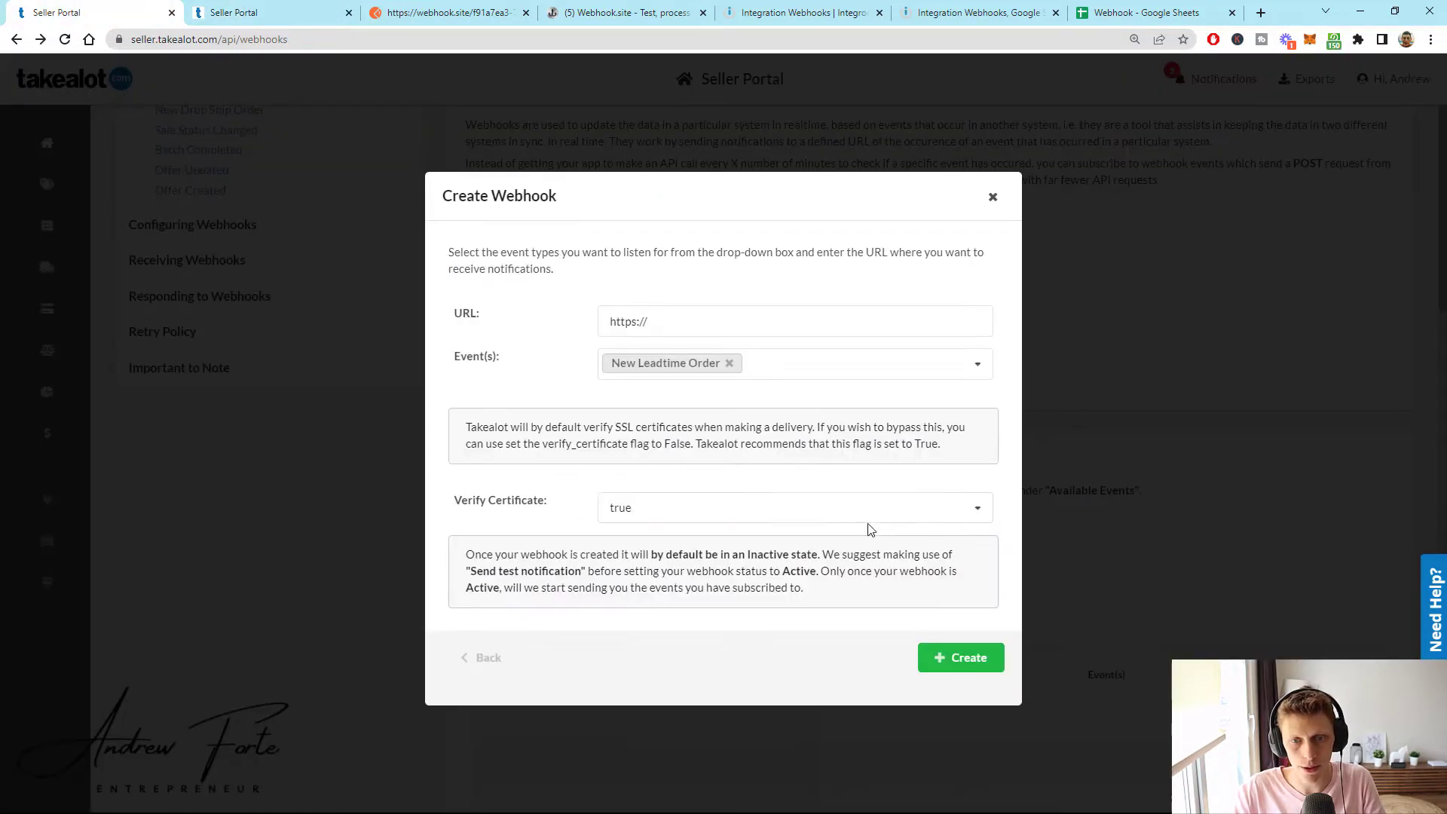
{"action": "left_click", "coordinate": [761, 372]}
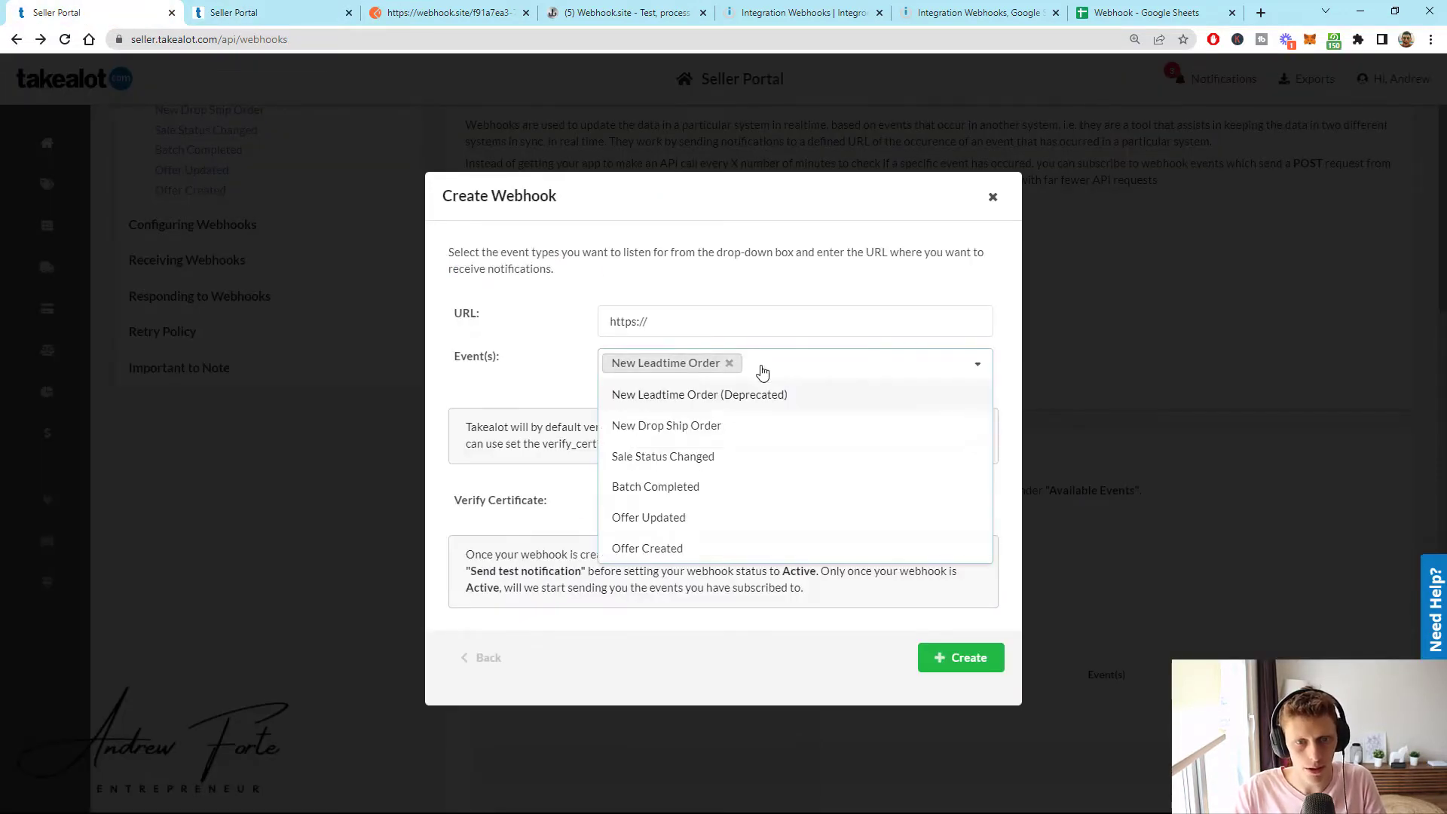
{"action": "left_click", "coordinate": [704, 456]}
{"action": "left_click", "coordinate": [729, 363]}
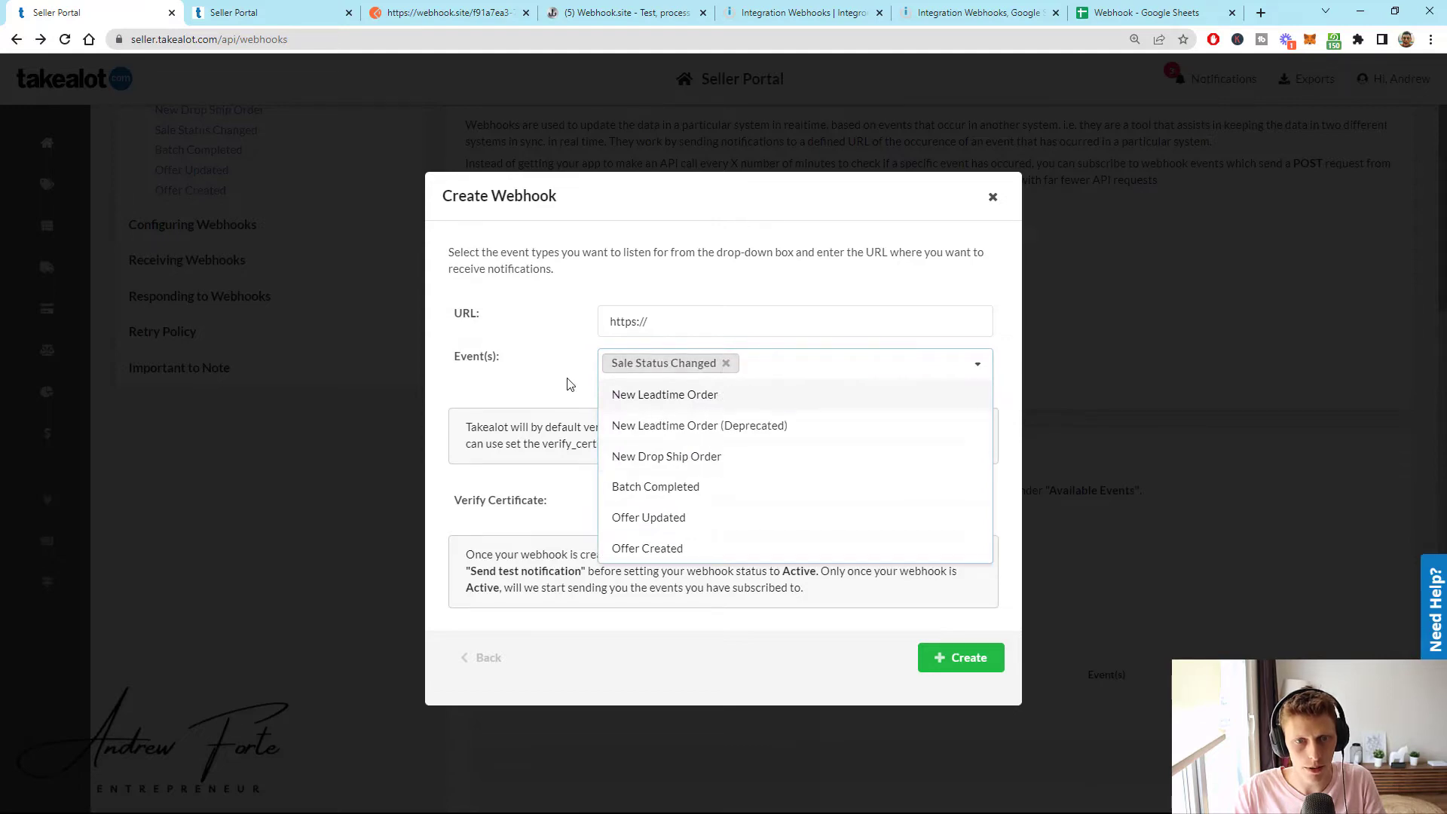
{"action": "left_click", "coordinate": [573, 379]}
- Paste the webhook.site test URL into the URL field, then close the form uncreated
{"action": "left_click", "coordinate": [674, 324]}
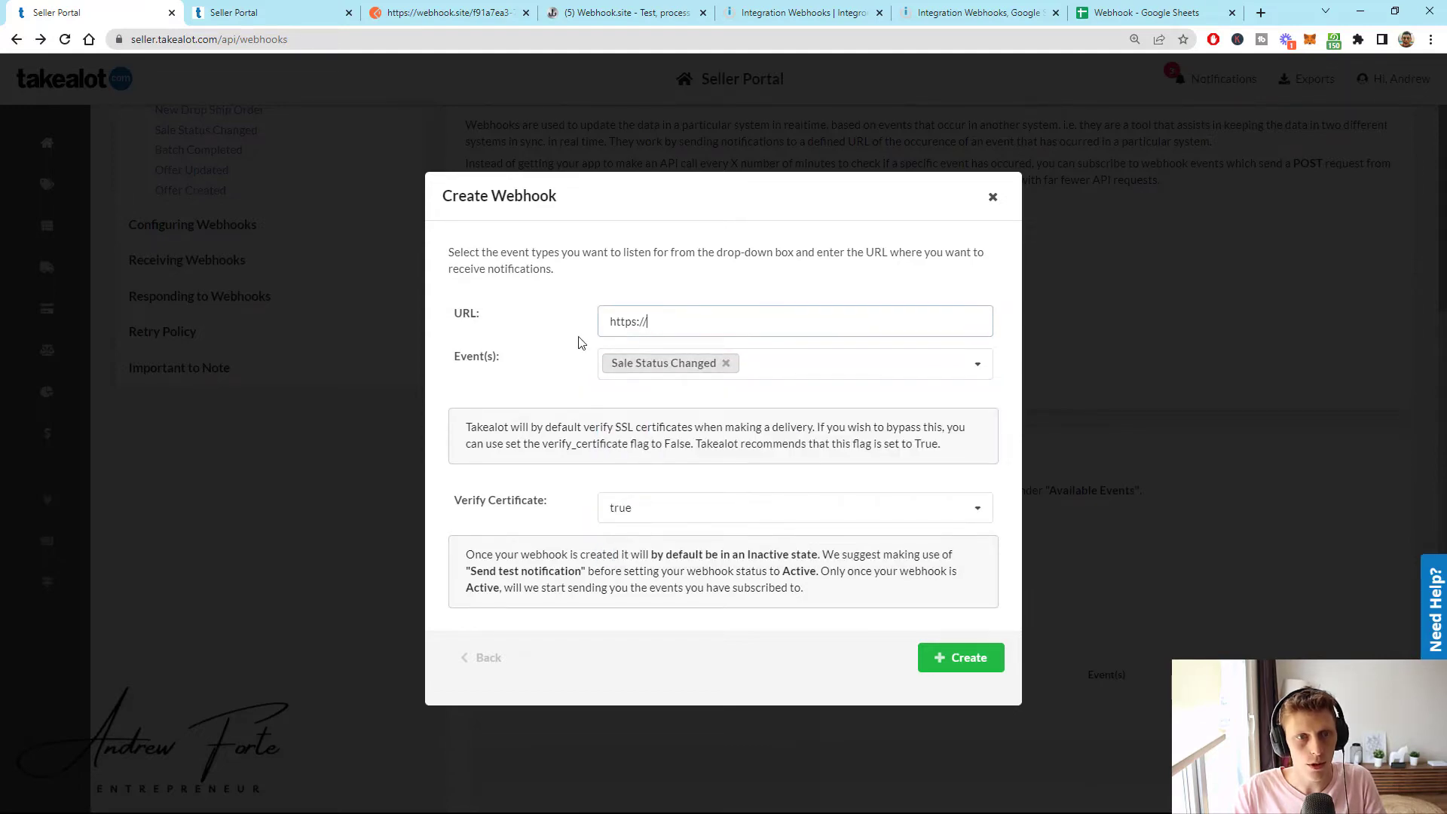
{"action": "triple_click", "coordinate": [613, 322]}
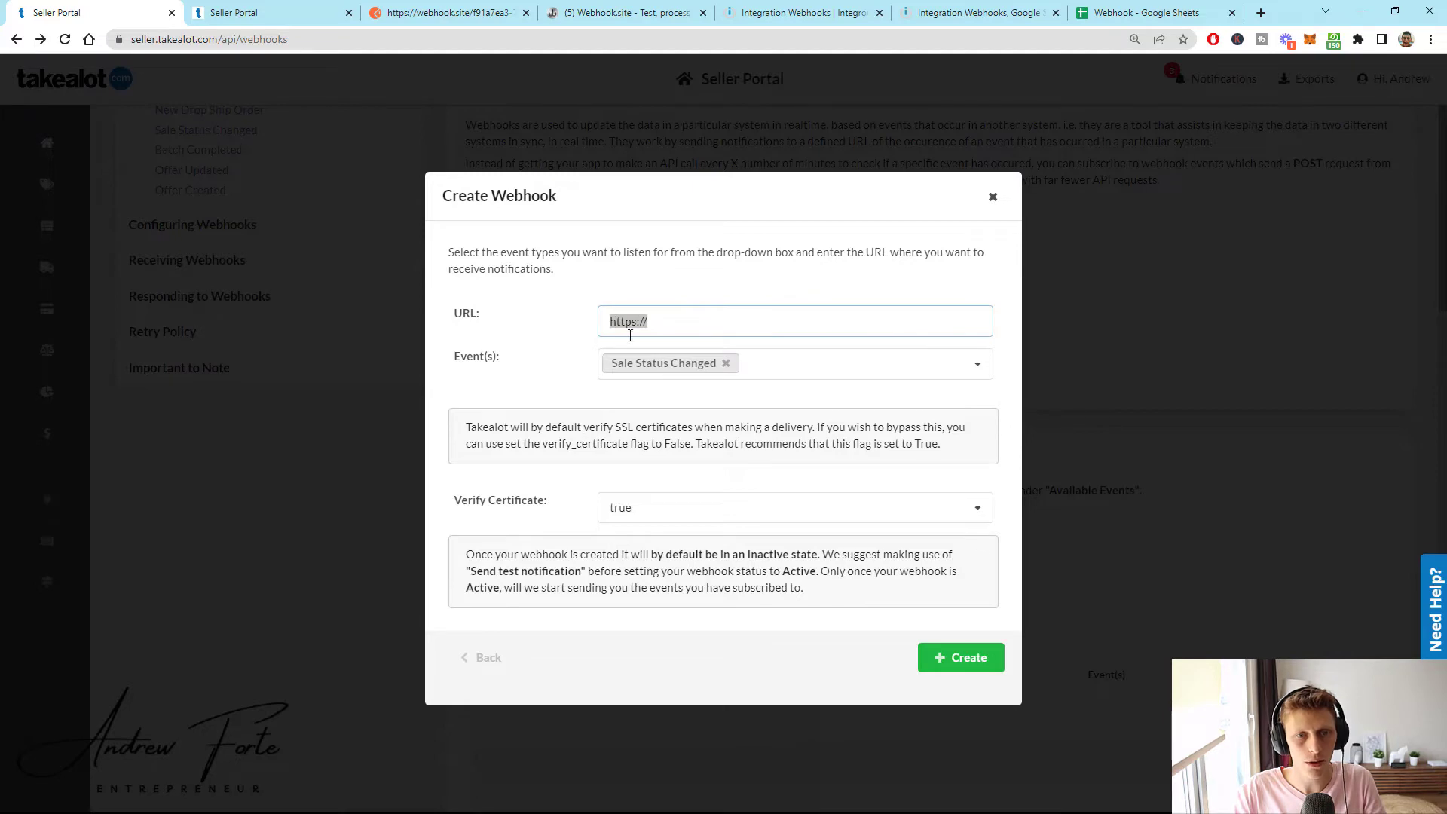
{"action": "left_click", "coordinate": [611, 15]}
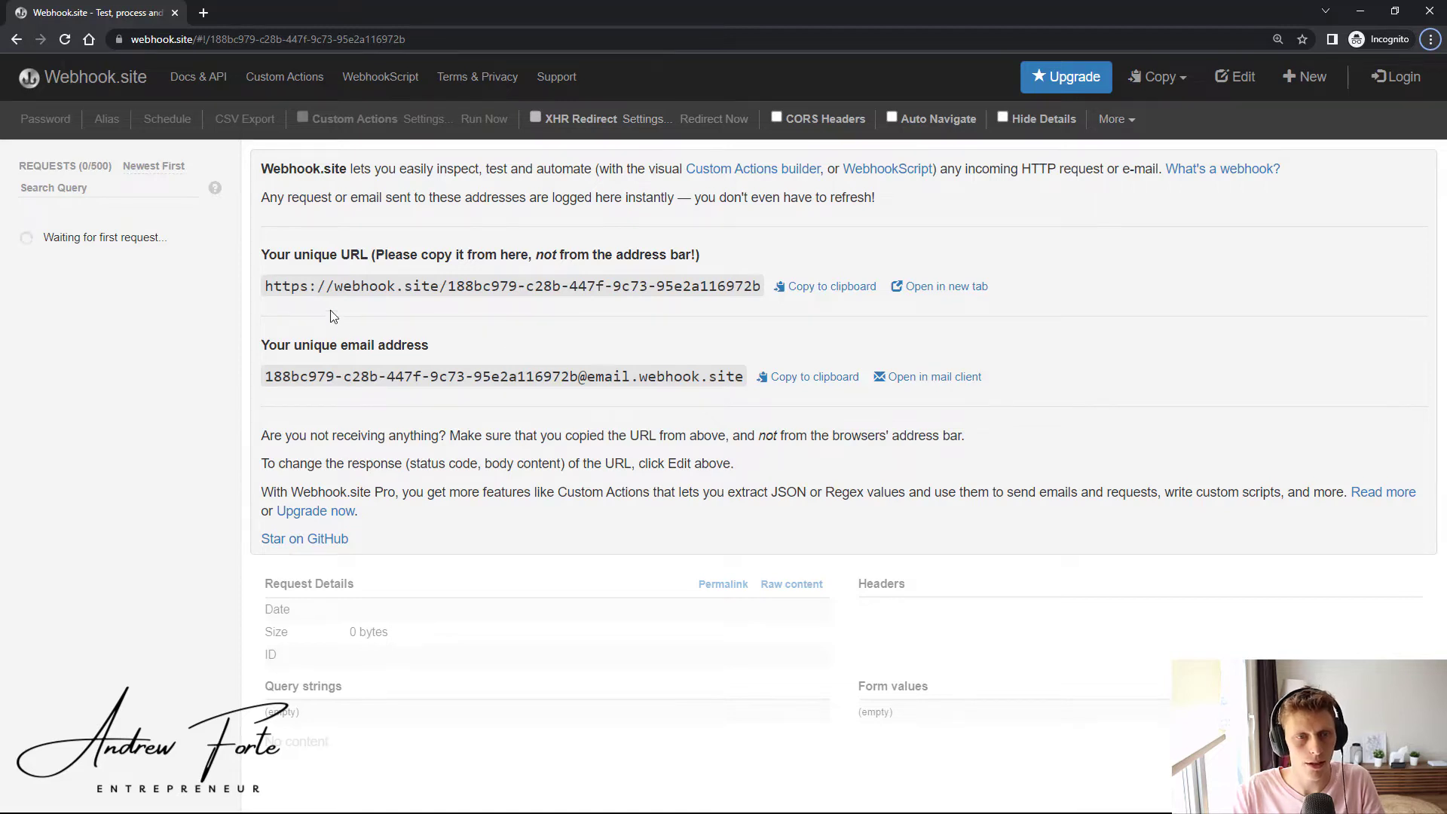
{"action": "key", "text": "alt+Tab"}
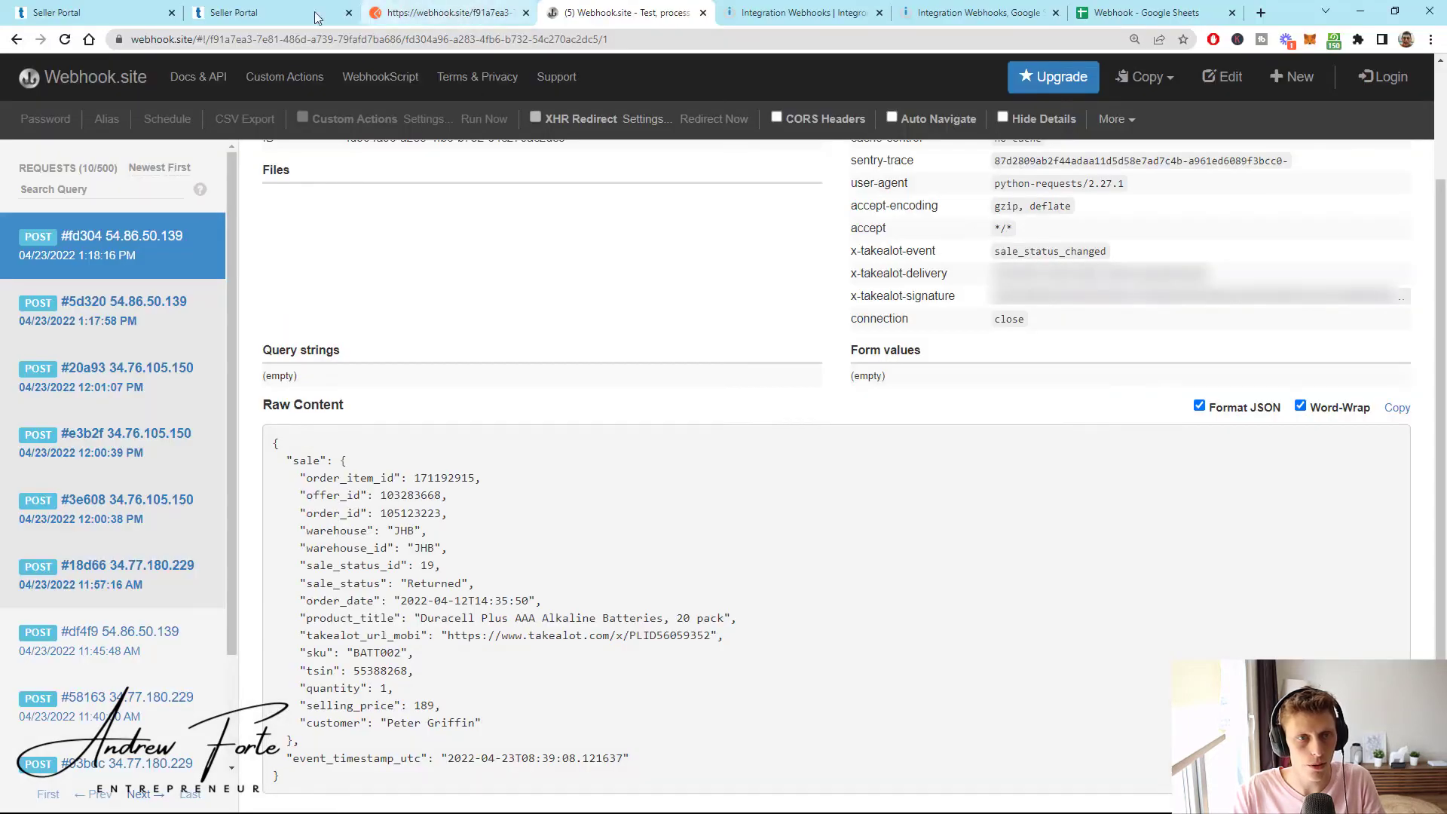
{"action": "left_click", "coordinate": [98, 13]}
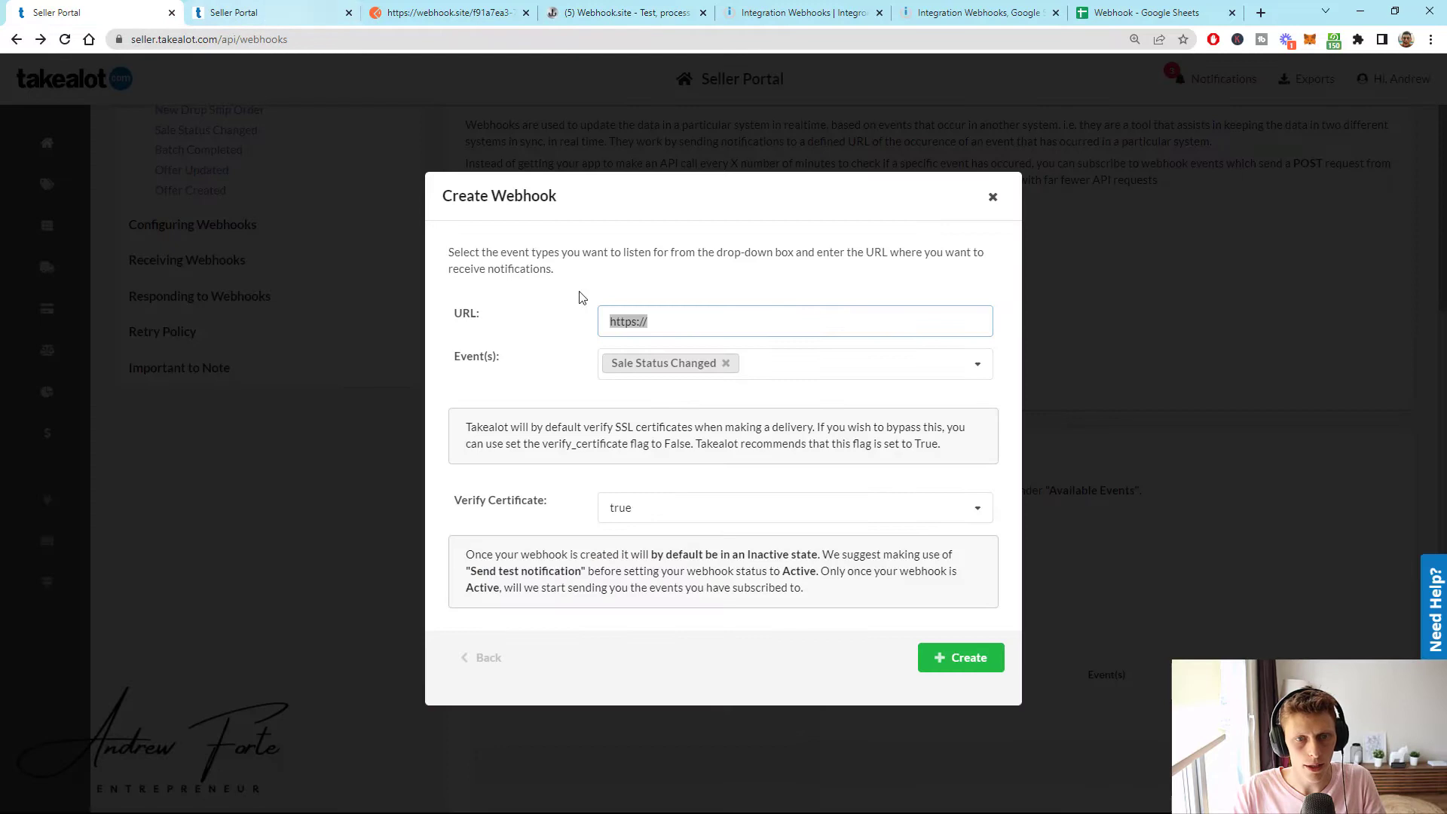
{"action": "triple_click", "coordinate": [646, 321]}
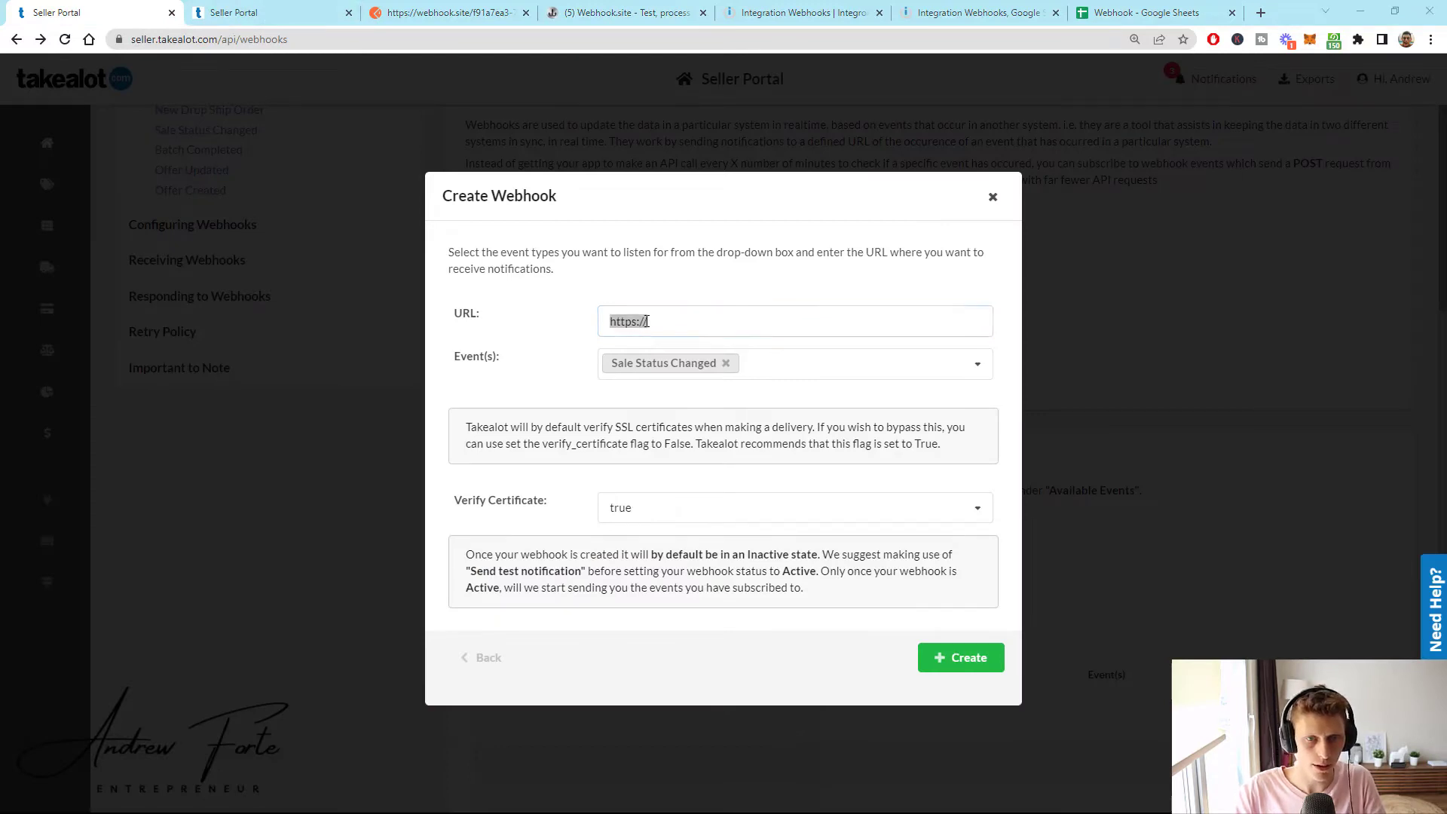
{"action": "key", "text": "alt+Tab"}
{"action": "key", "text": "alt+Tab"}
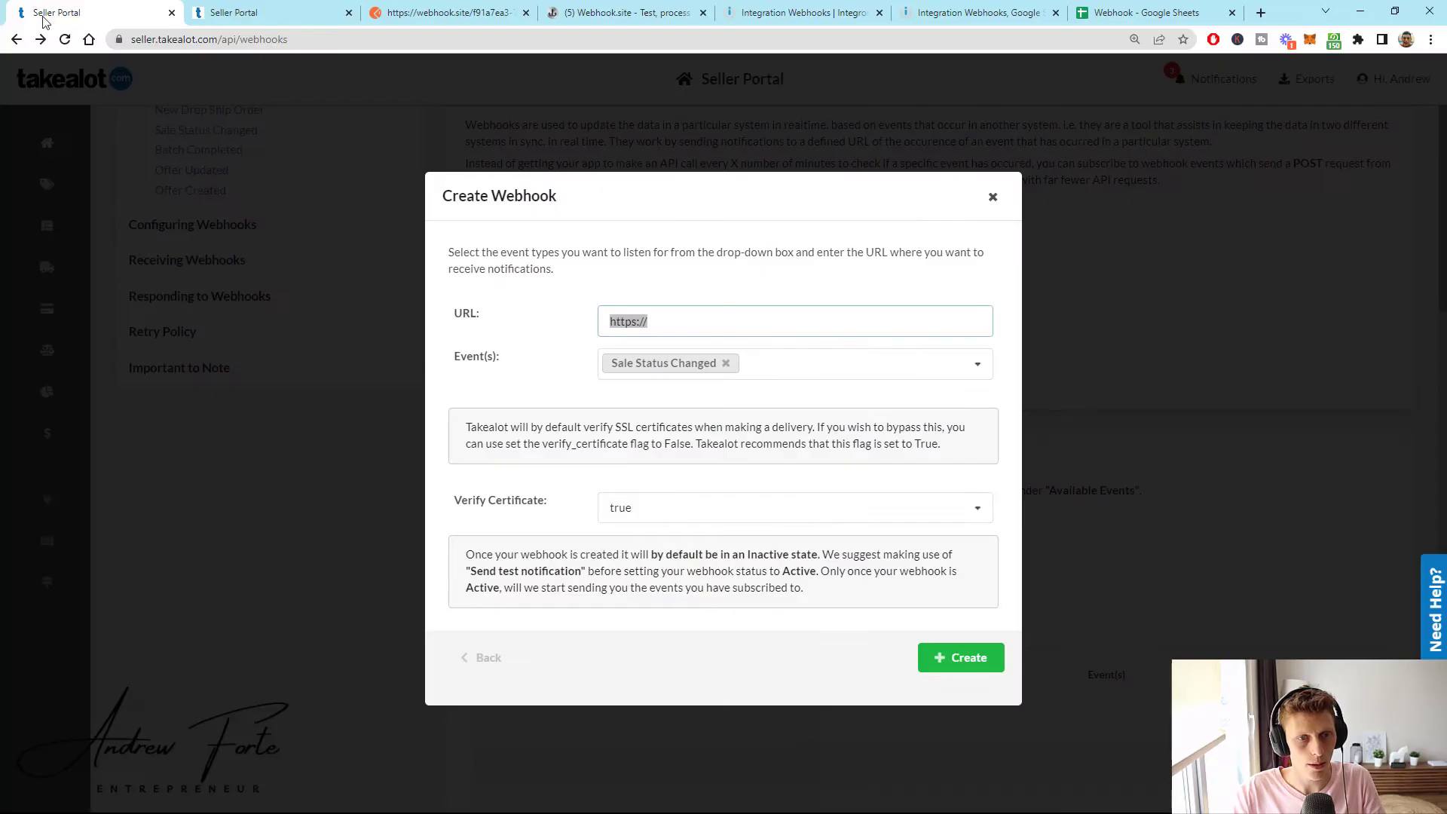
{"action": "triple_click", "coordinate": [670, 324]}
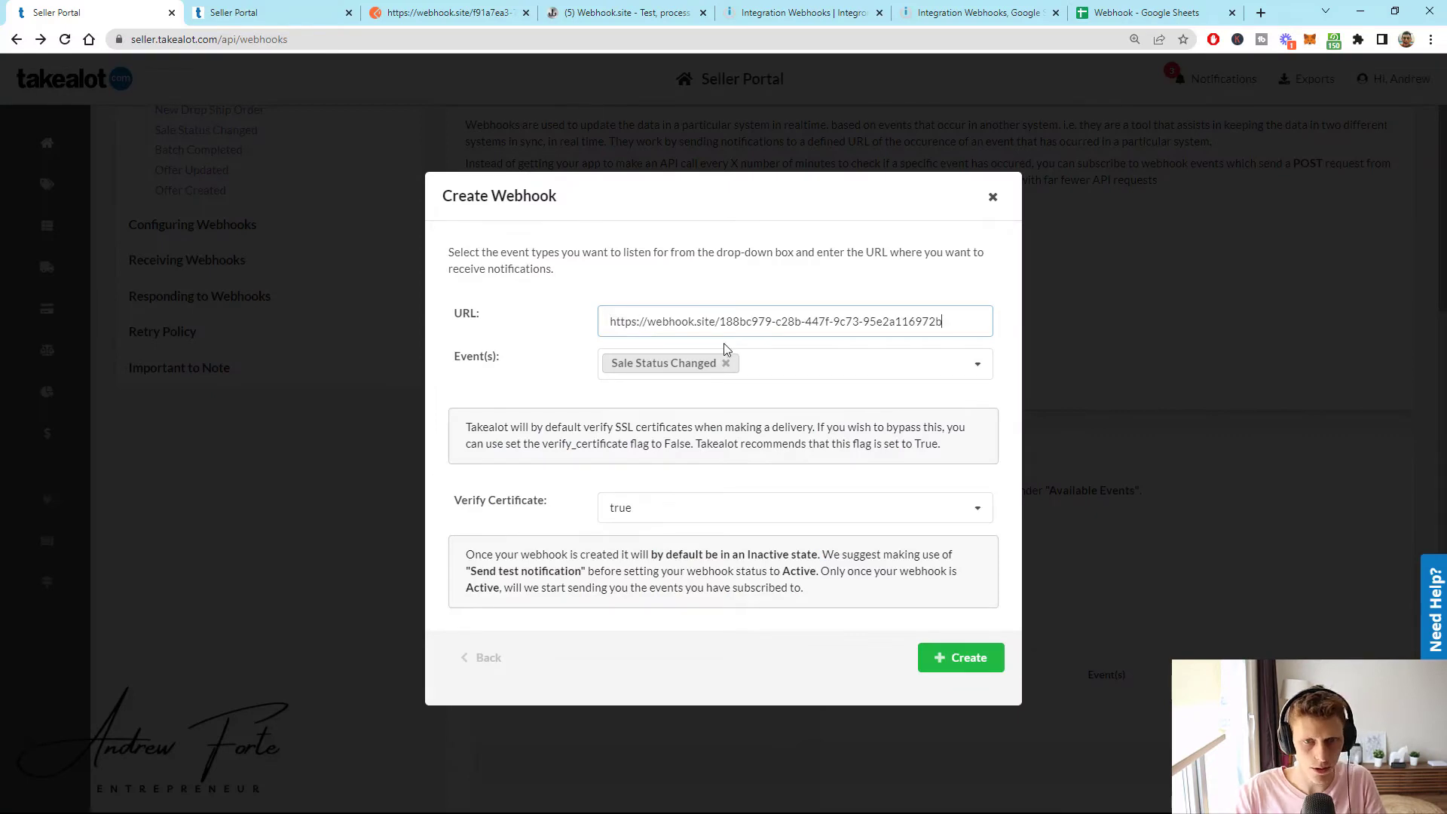
{"action": "left_click", "coordinate": [993, 198]}
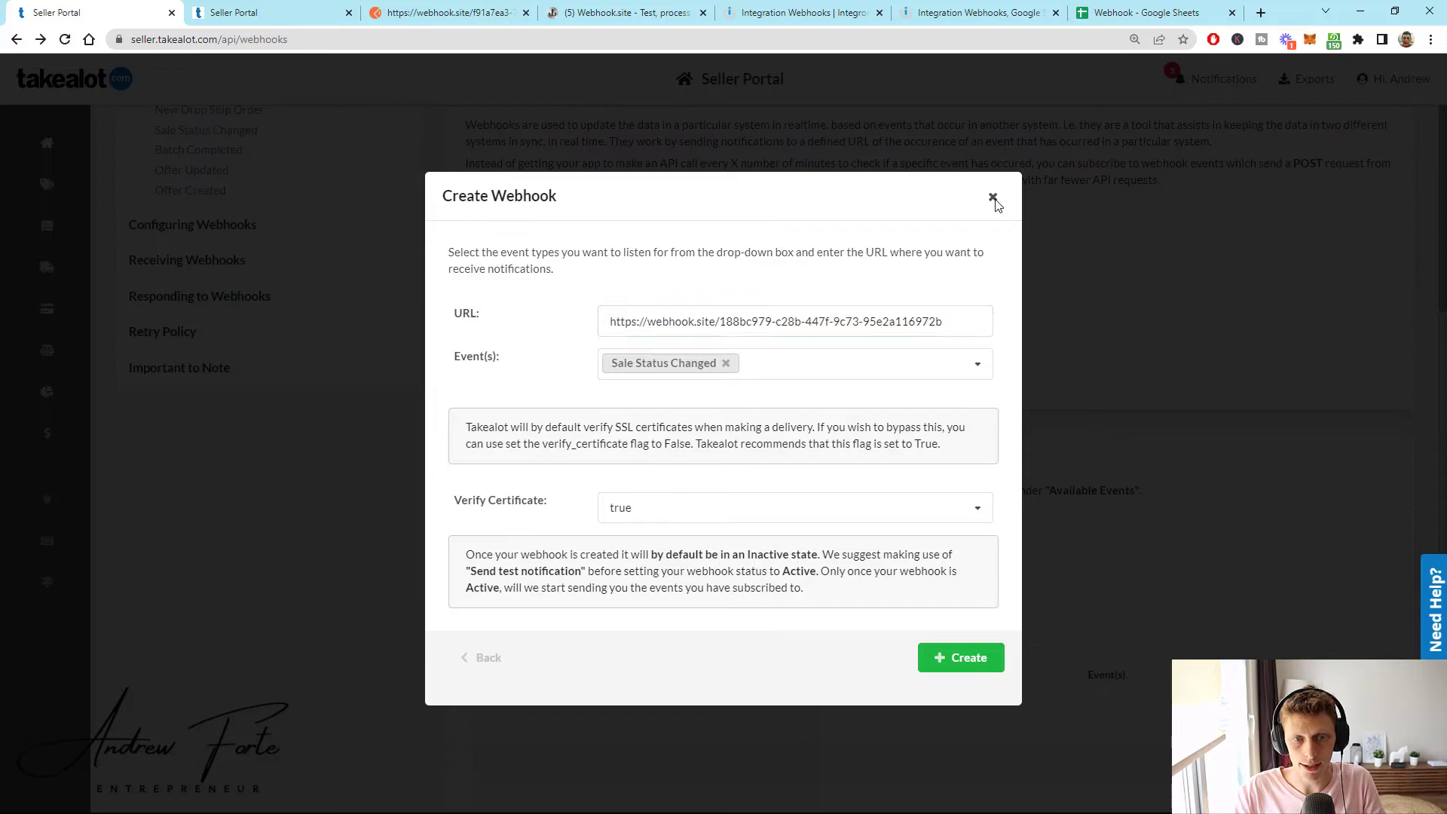
- Check the webhooks table's Active and Inactive statuses, then view Webhook.site's captured sale_status_changed request
{"action": "scroll", "coordinate": [1296, 358], "scroll_direction": "down", "scroll_amount": 3}
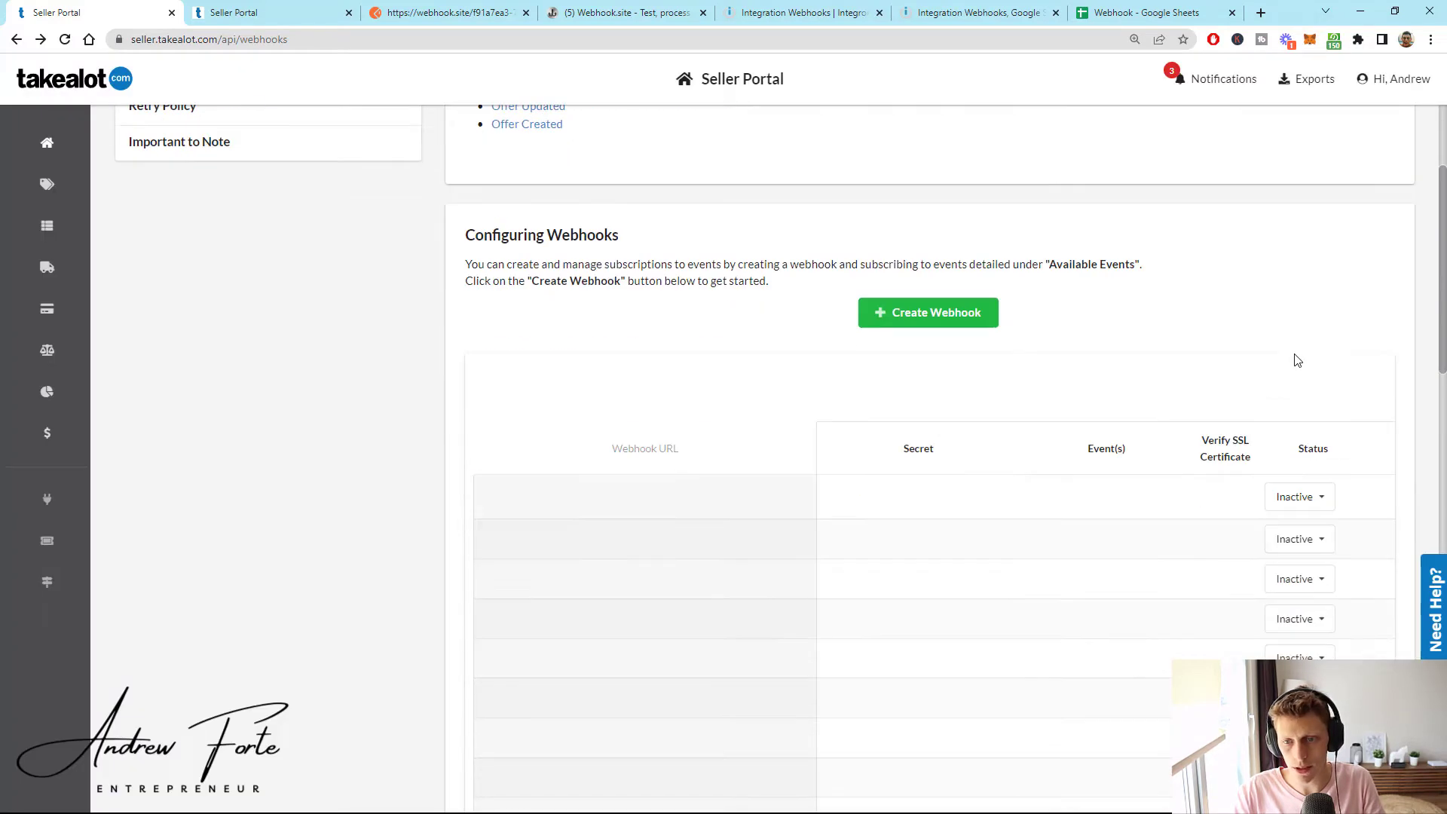
{"action": "scroll", "coordinate": [1372, 359], "scroll_direction": "down", "scroll_amount": 4}
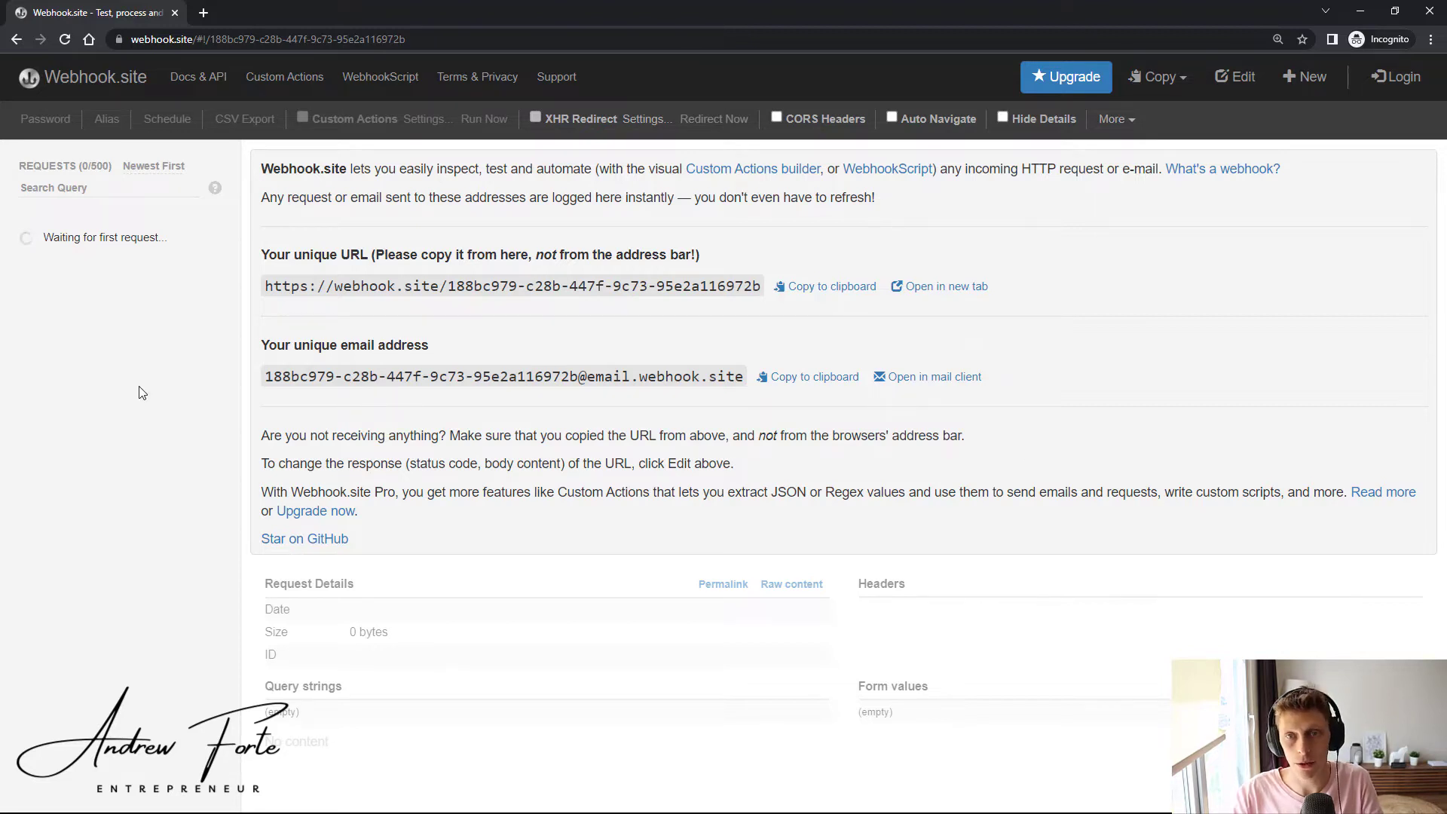
{"action": "key", "text": "alt+Tab"}
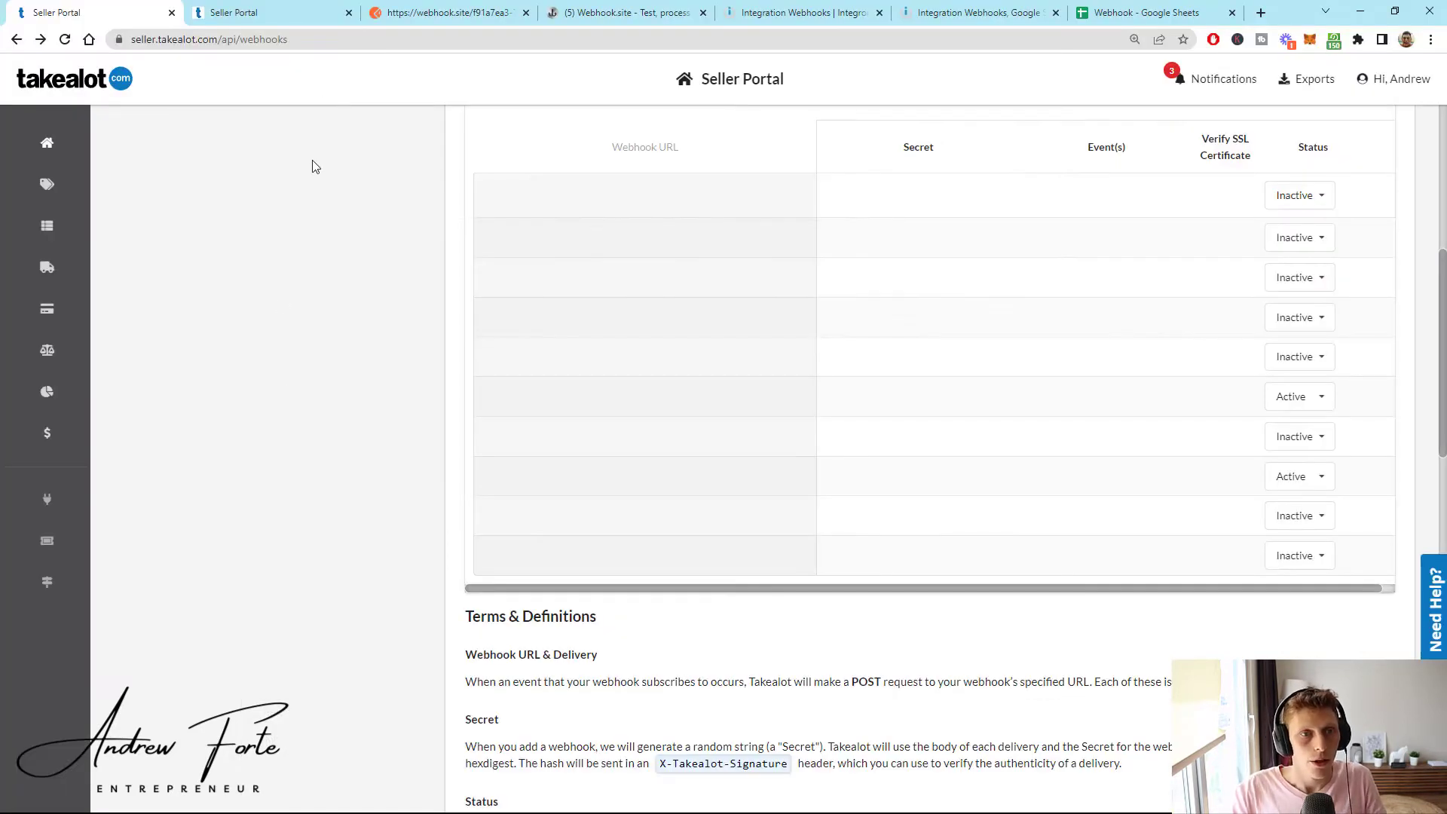
{"action": "left_click", "coordinate": [564, 17]}
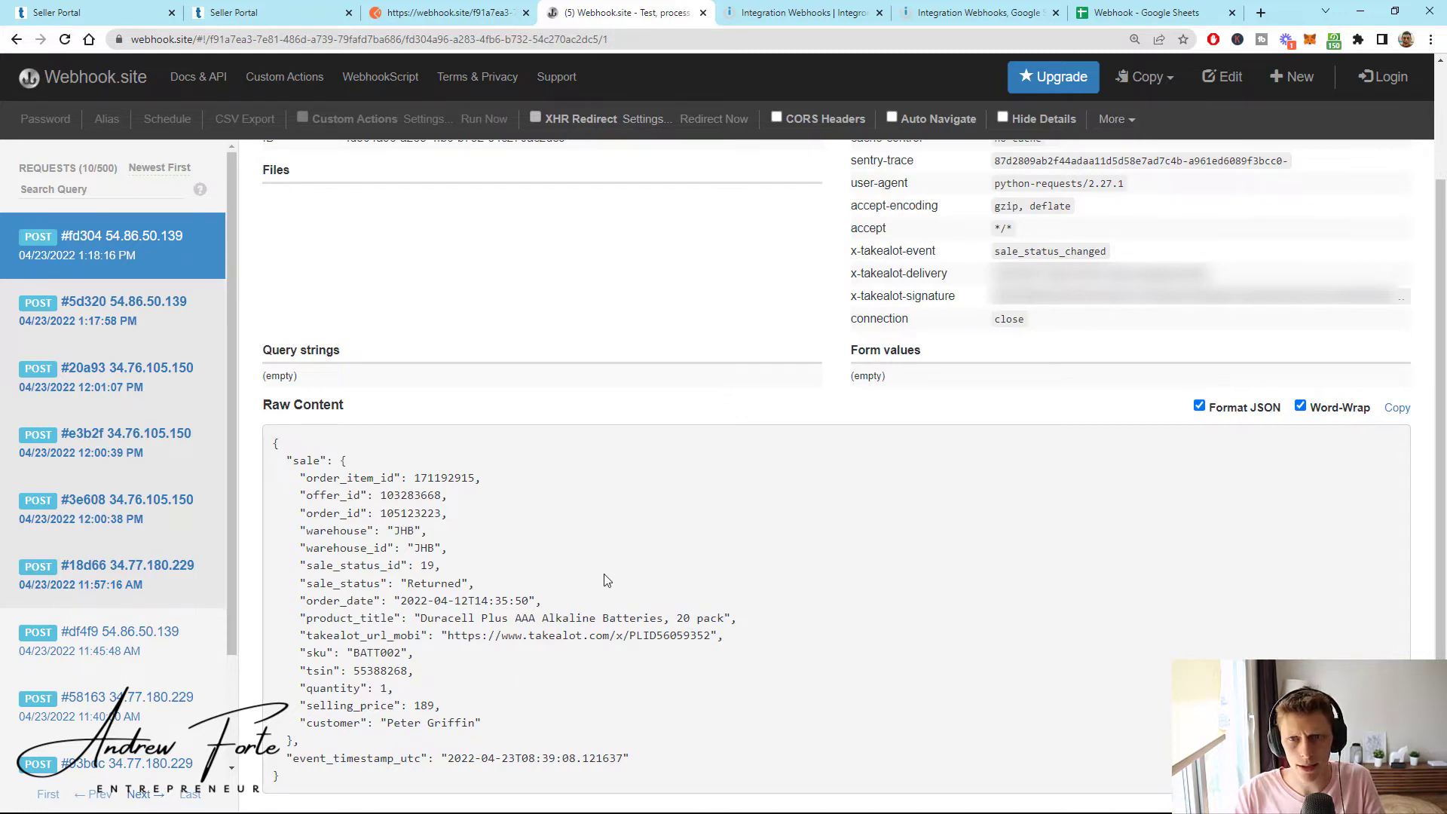
- Copy the captured sale_status_changed request as a curl command and review its raw content
{"action": "scroll", "coordinate": [754, 566], "scroll_direction": "up", "scroll_amount": 2}
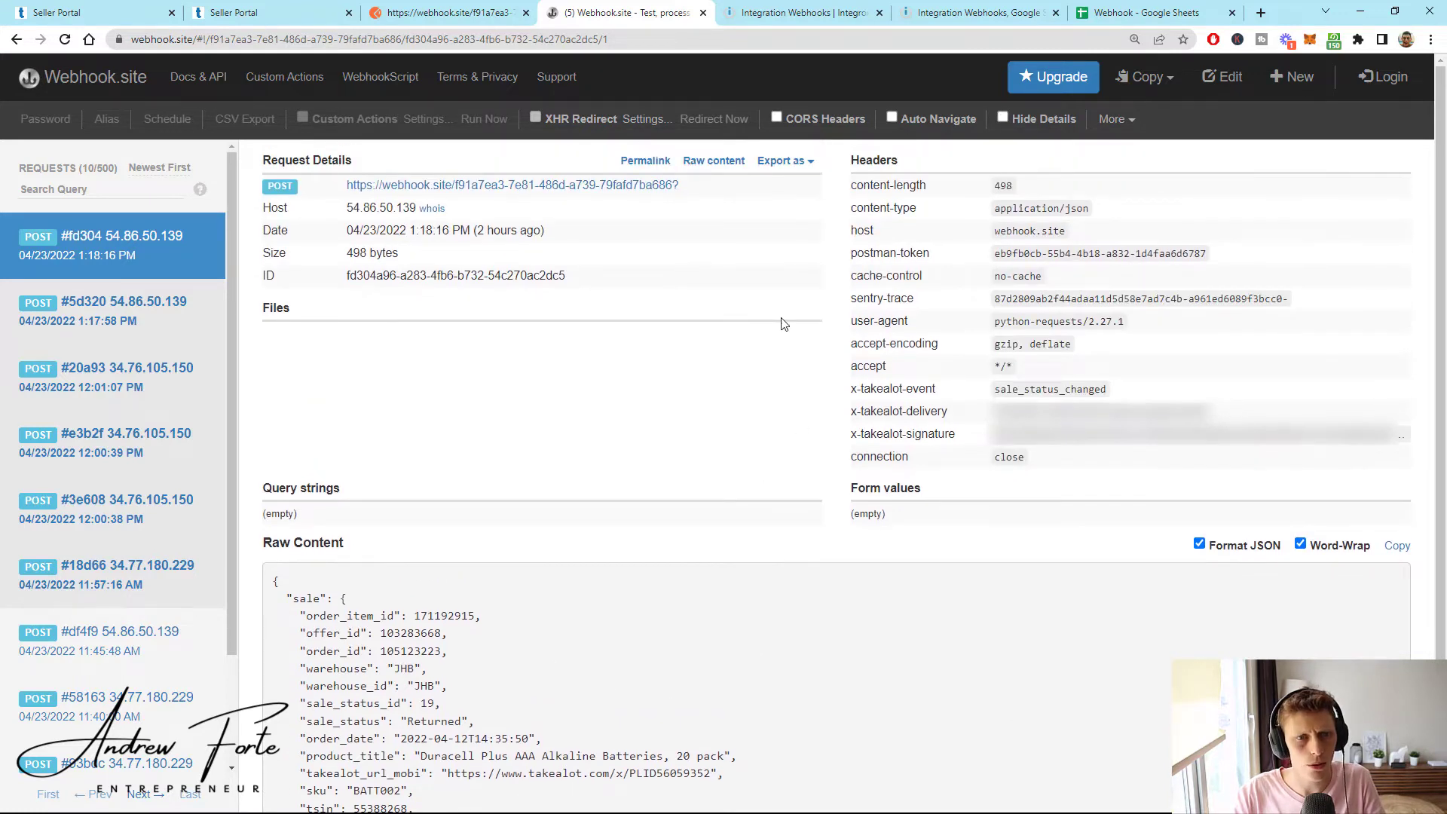
{"action": "left_click", "coordinate": [800, 172]}
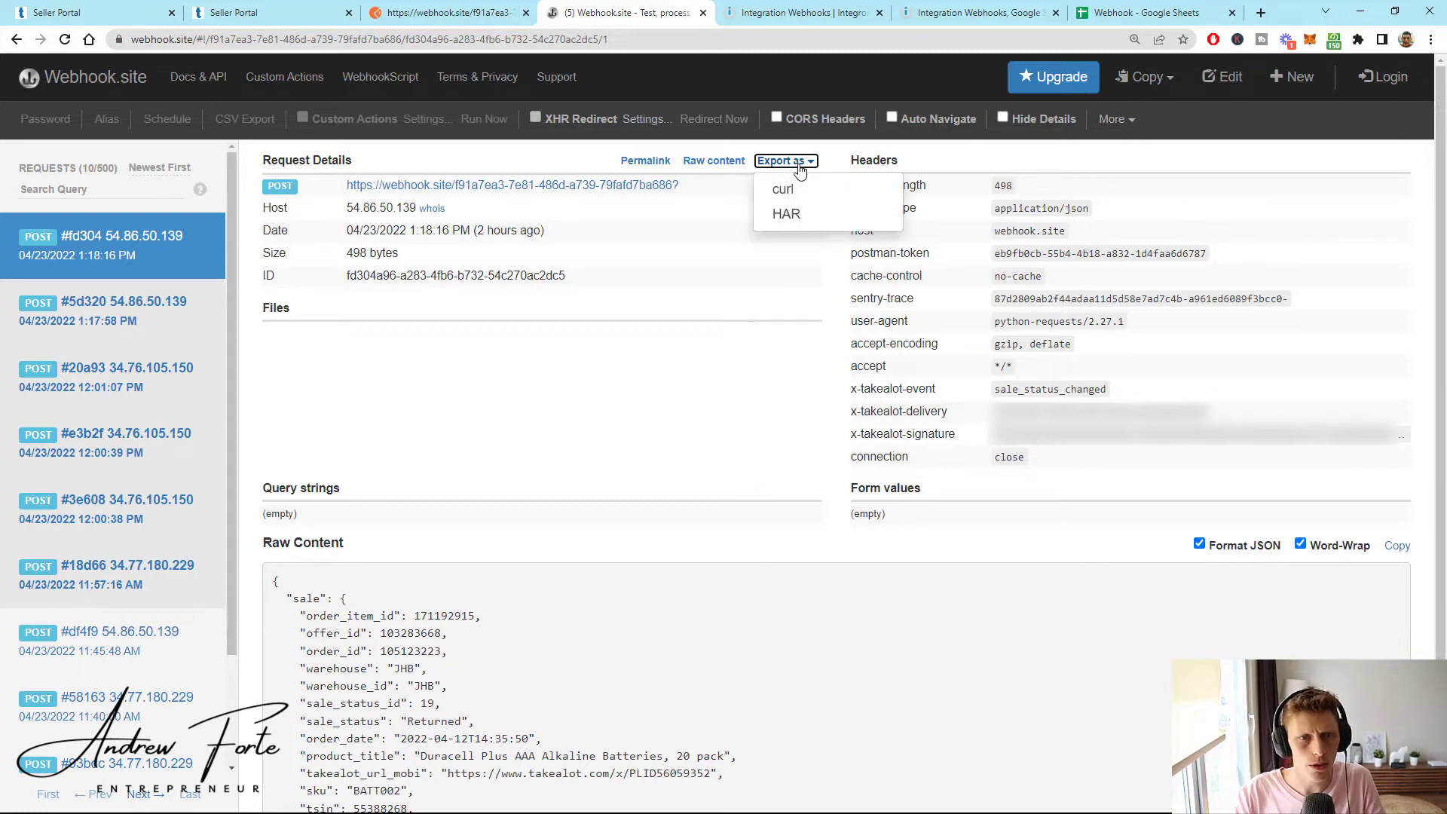
{"action": "left_click", "coordinate": [782, 200]}
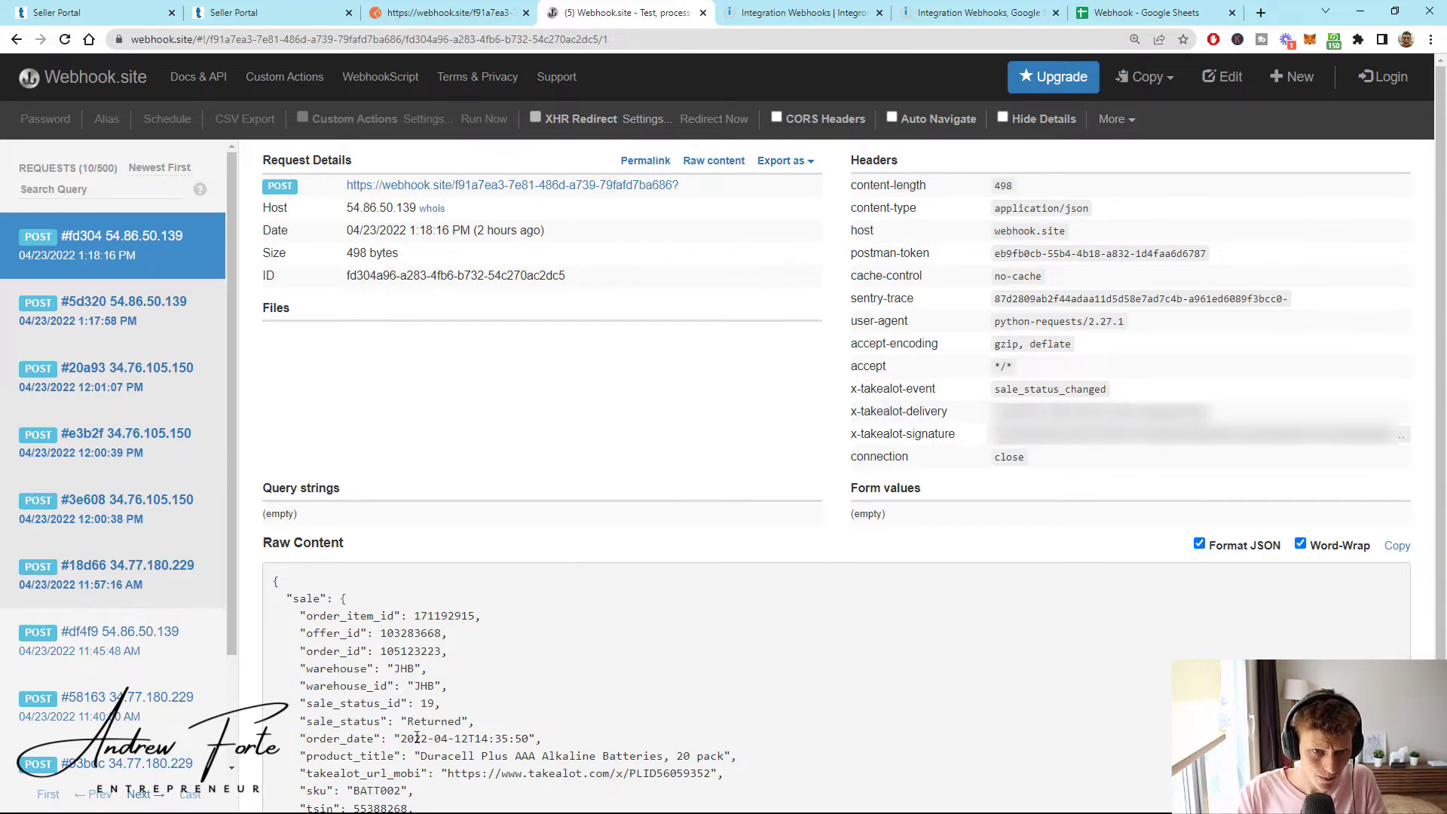
{"action": "scroll", "coordinate": [339, 682], "scroll_direction": "down", "scroll_amount": 2}
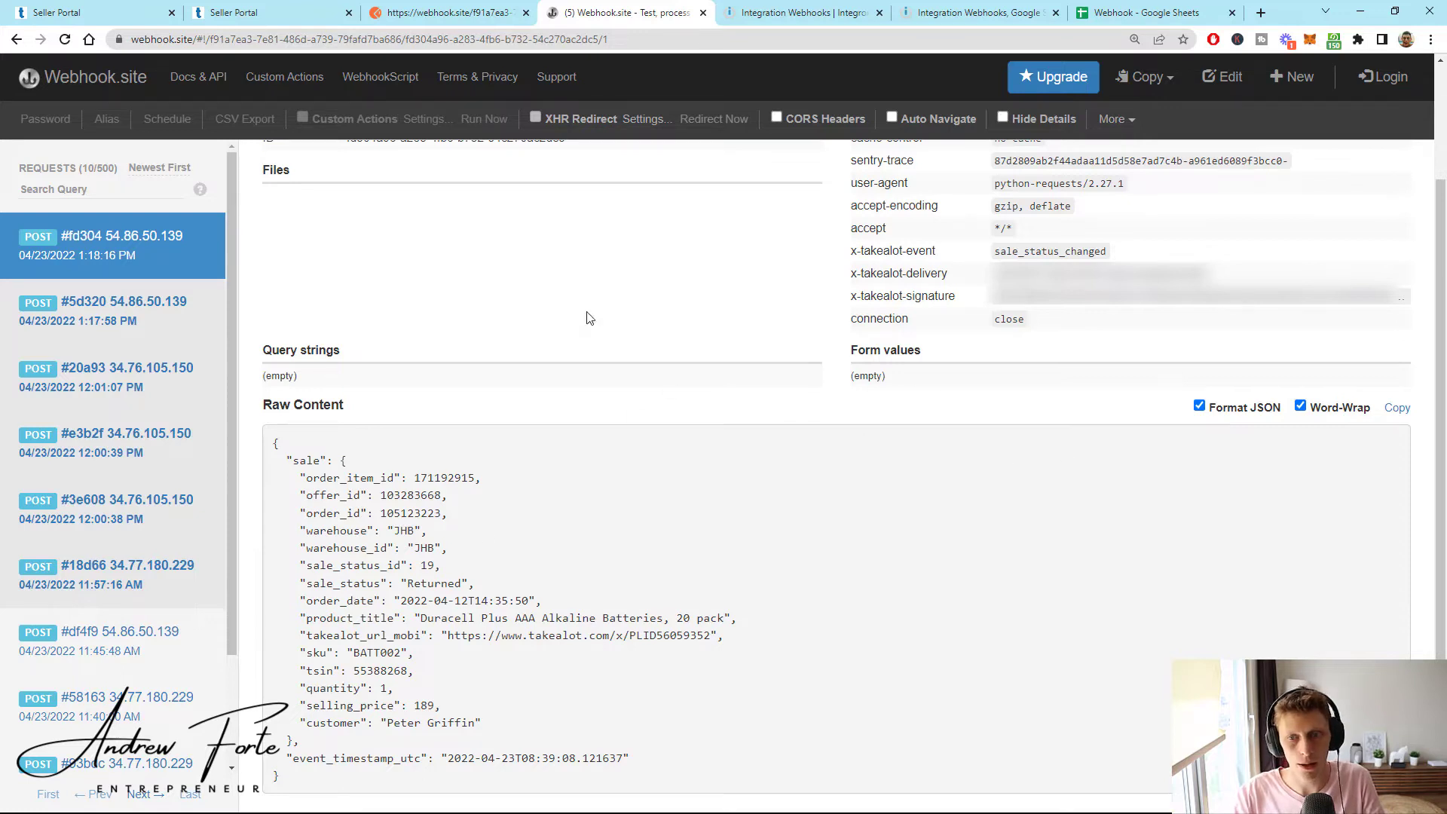
{"action": "left_click", "coordinate": [452, 9]}
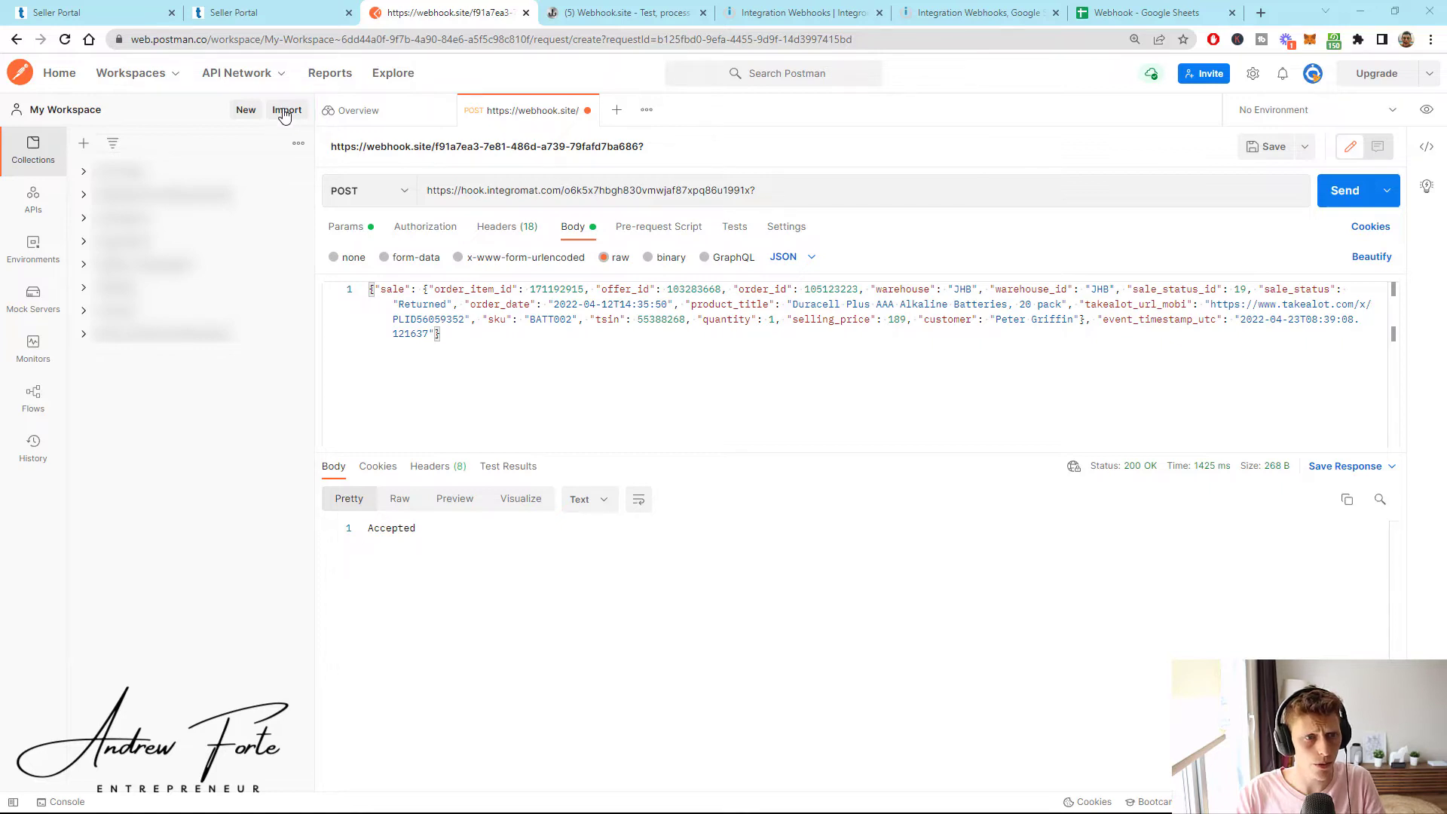
- Import the curl request from Documents\Webhook.txt and show its 18 headers
{"action": "left_click", "coordinate": [286, 111]}
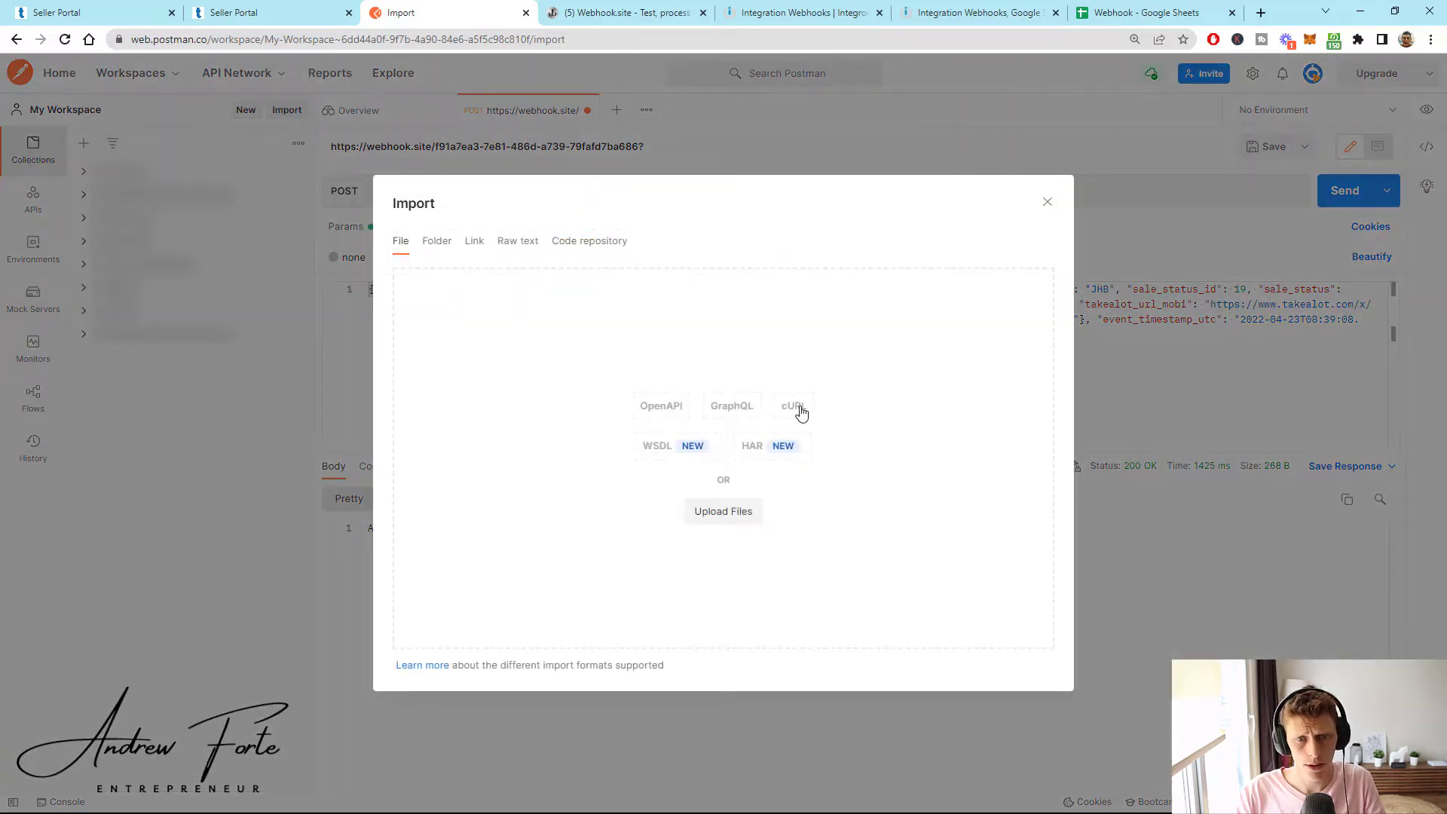
{"action": "left_click", "coordinate": [723, 511]}
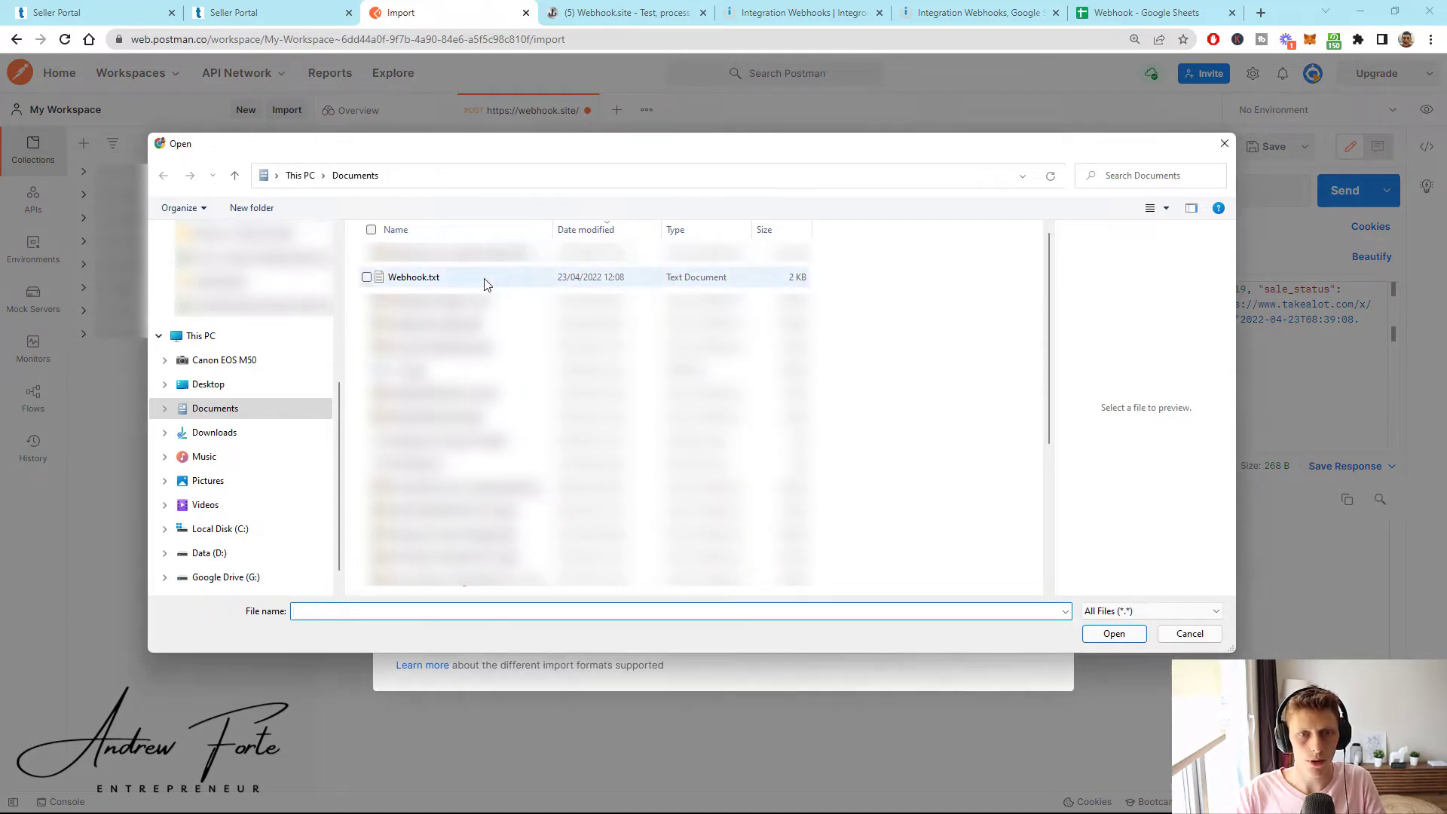
{"action": "left_click", "coordinate": [409, 283]}
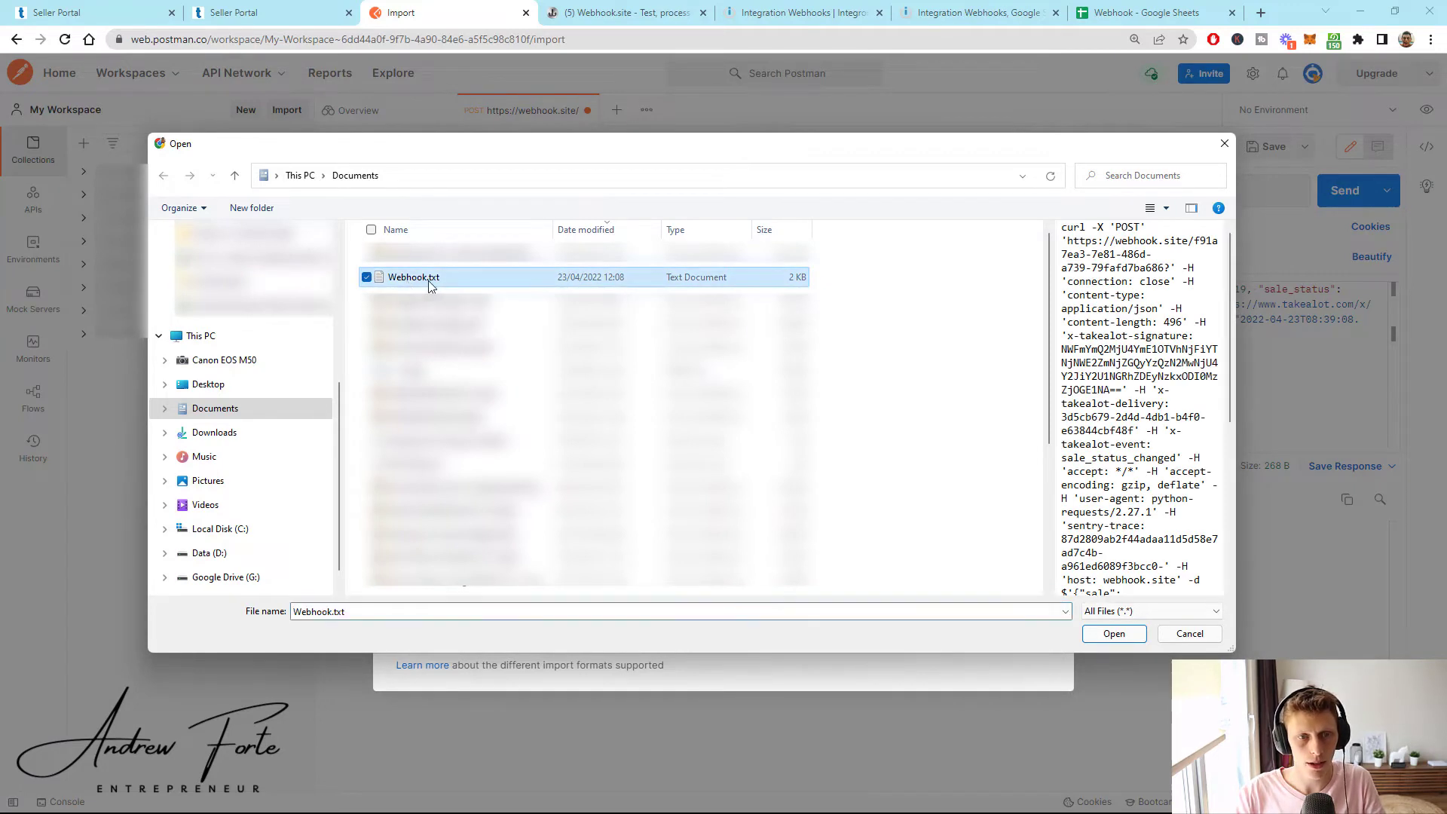
{"action": "left_click", "coordinate": [1102, 641]}
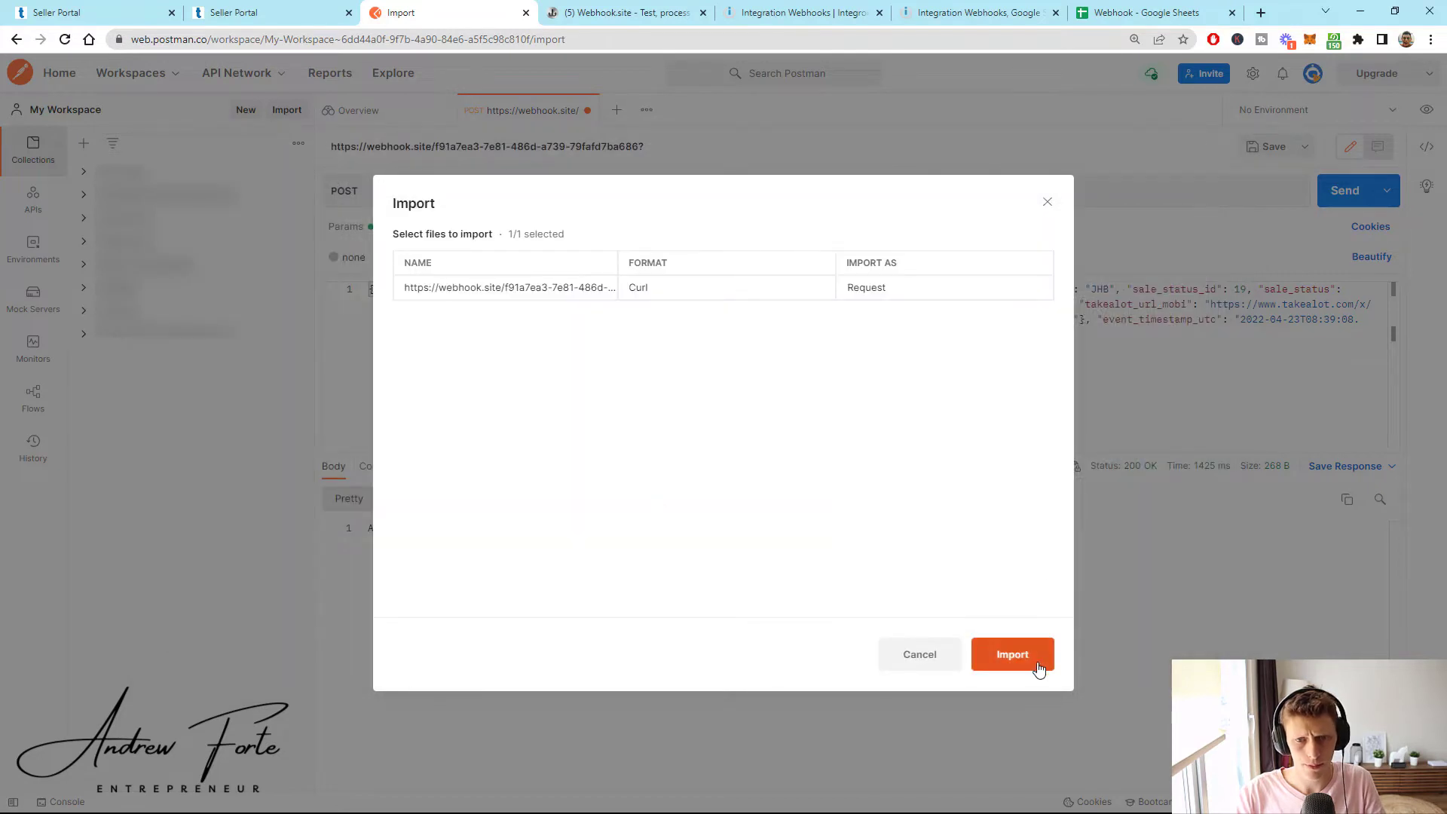
{"action": "left_click", "coordinate": [1039, 669]}
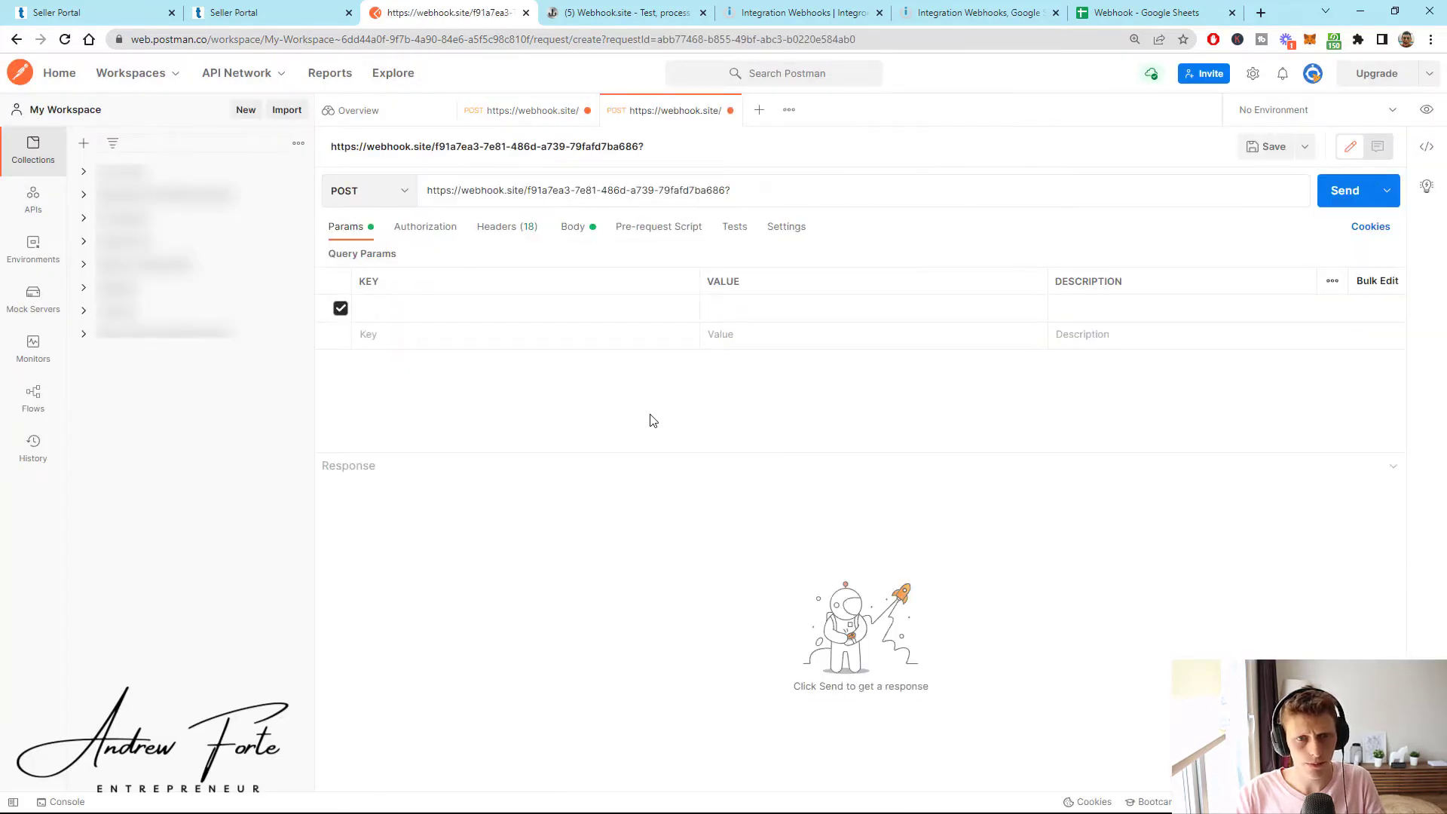
{"action": "left_click", "coordinate": [517, 228]}
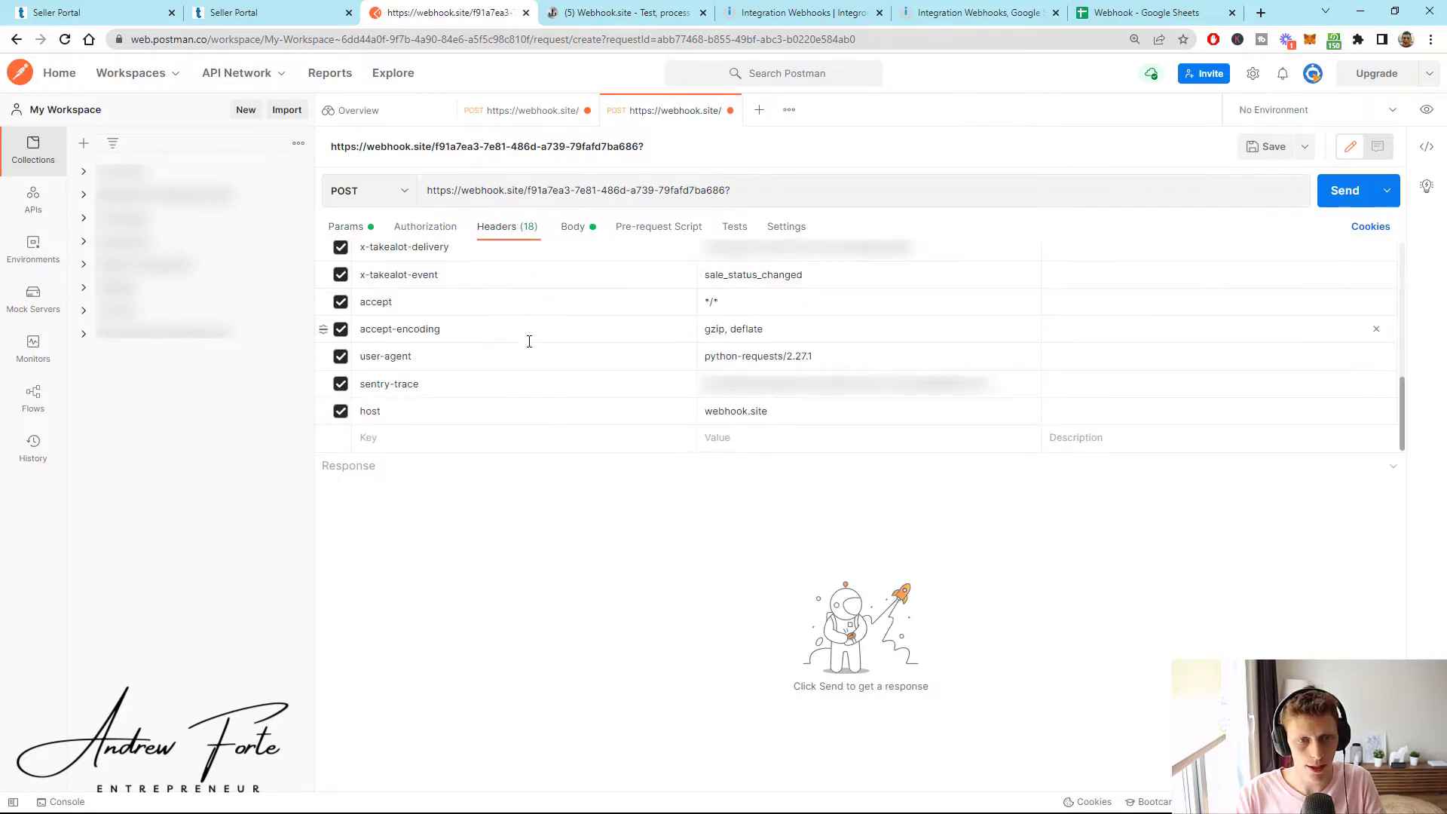
- Untick the host header on the imported request, then briefly select the request URL
{"action": "left_click", "coordinate": [341, 412]}
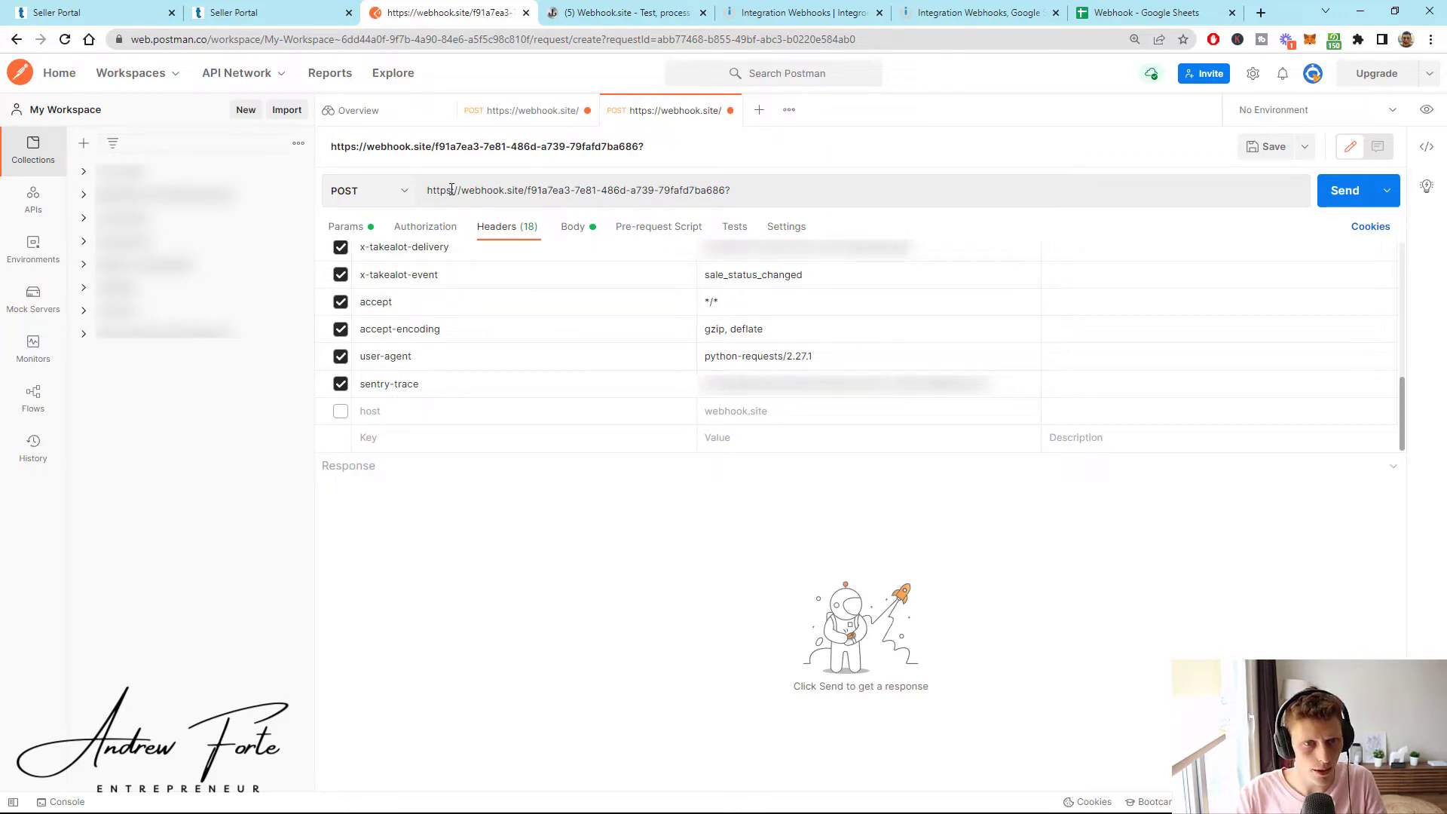
{"action": "left_click_drag", "start_coordinate": [428, 192], "coordinate": [730, 192]}
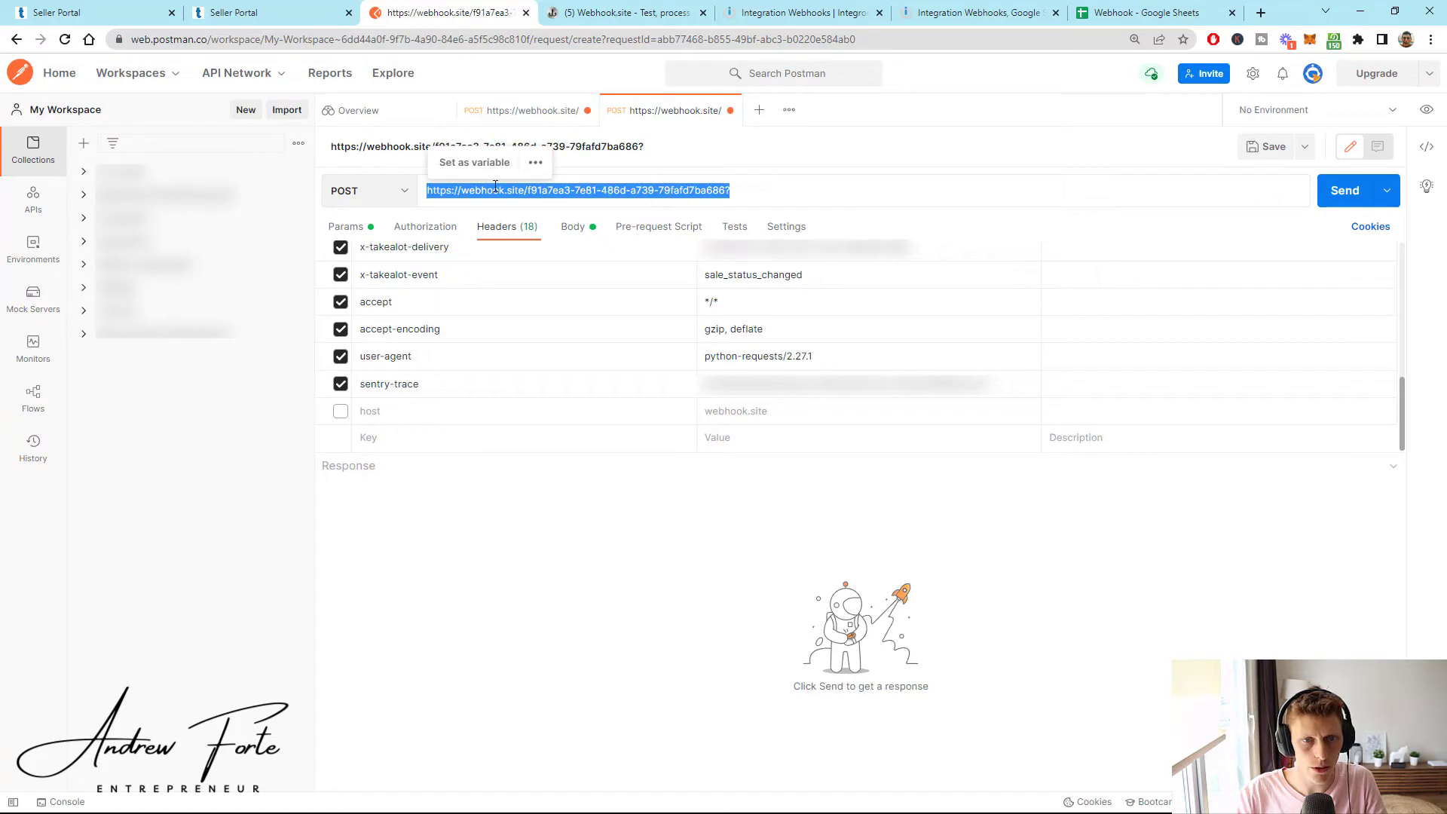
{"action": "left_click", "coordinate": [826, 196]}
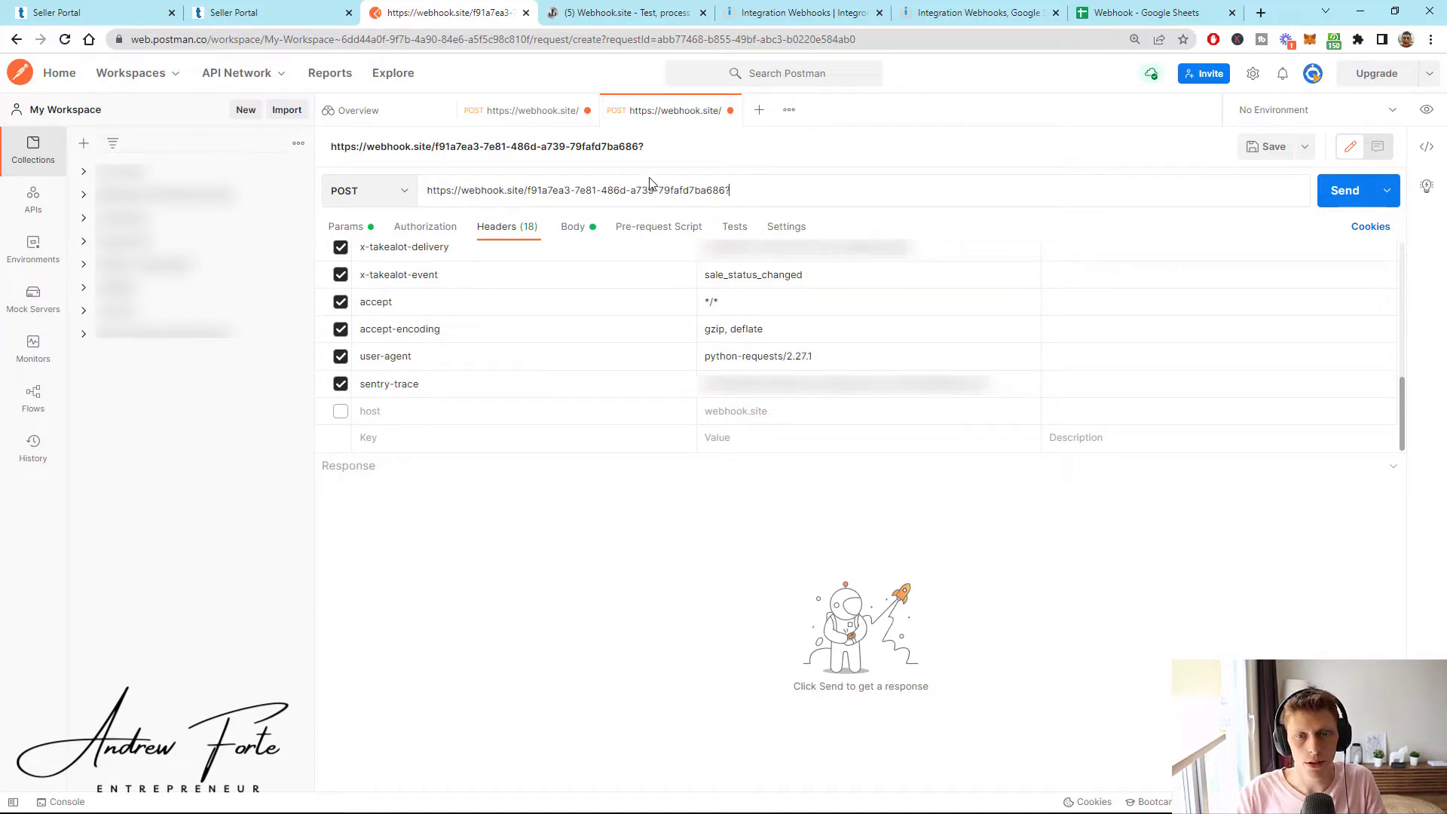
- Close the listening webhook settings in Integration Webhooks and cancel a first module-add attempt
{"action": "left_click", "coordinate": [796, 16]}
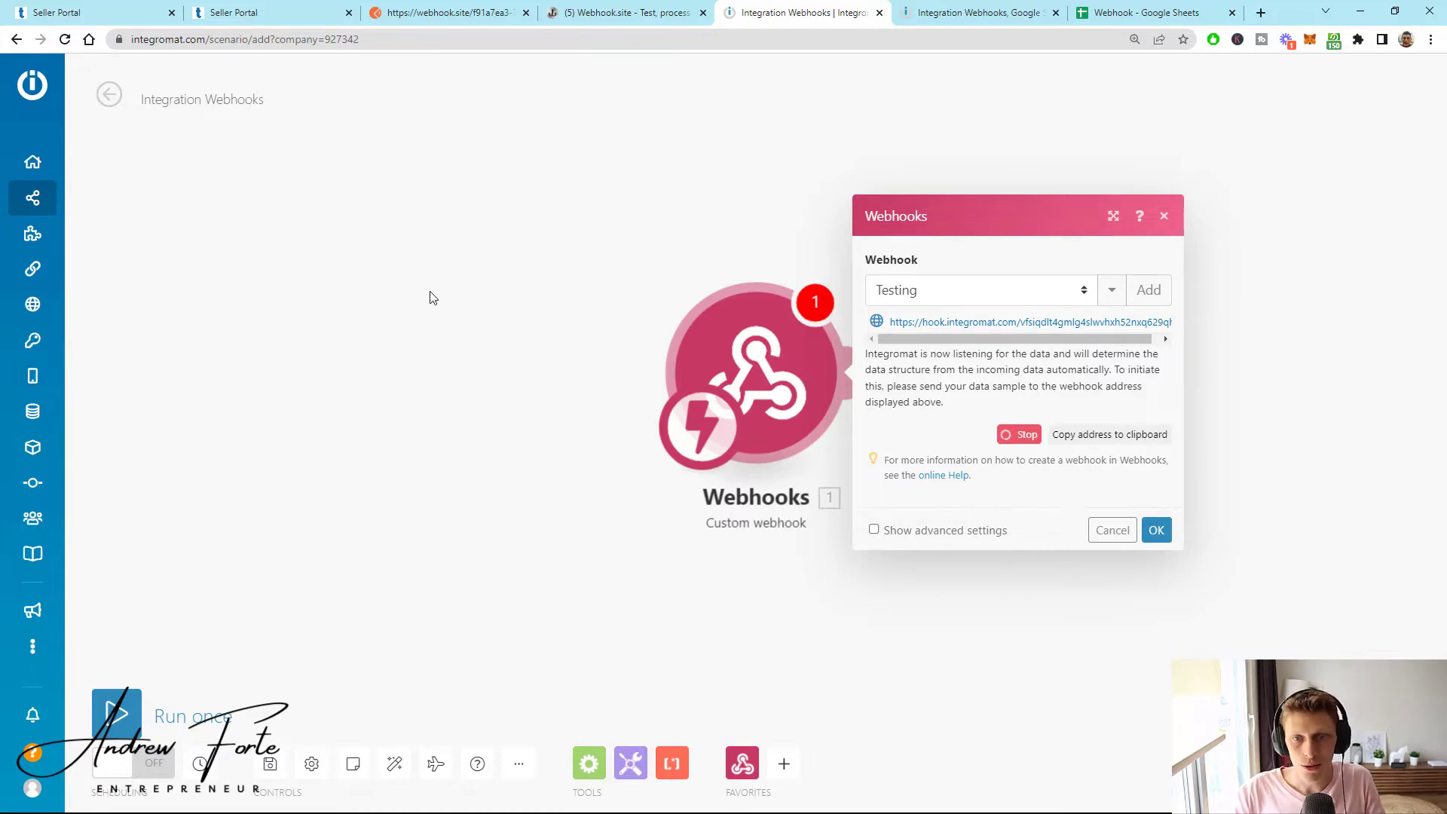
{"action": "mouse_move", "coordinate": [91, 205]}
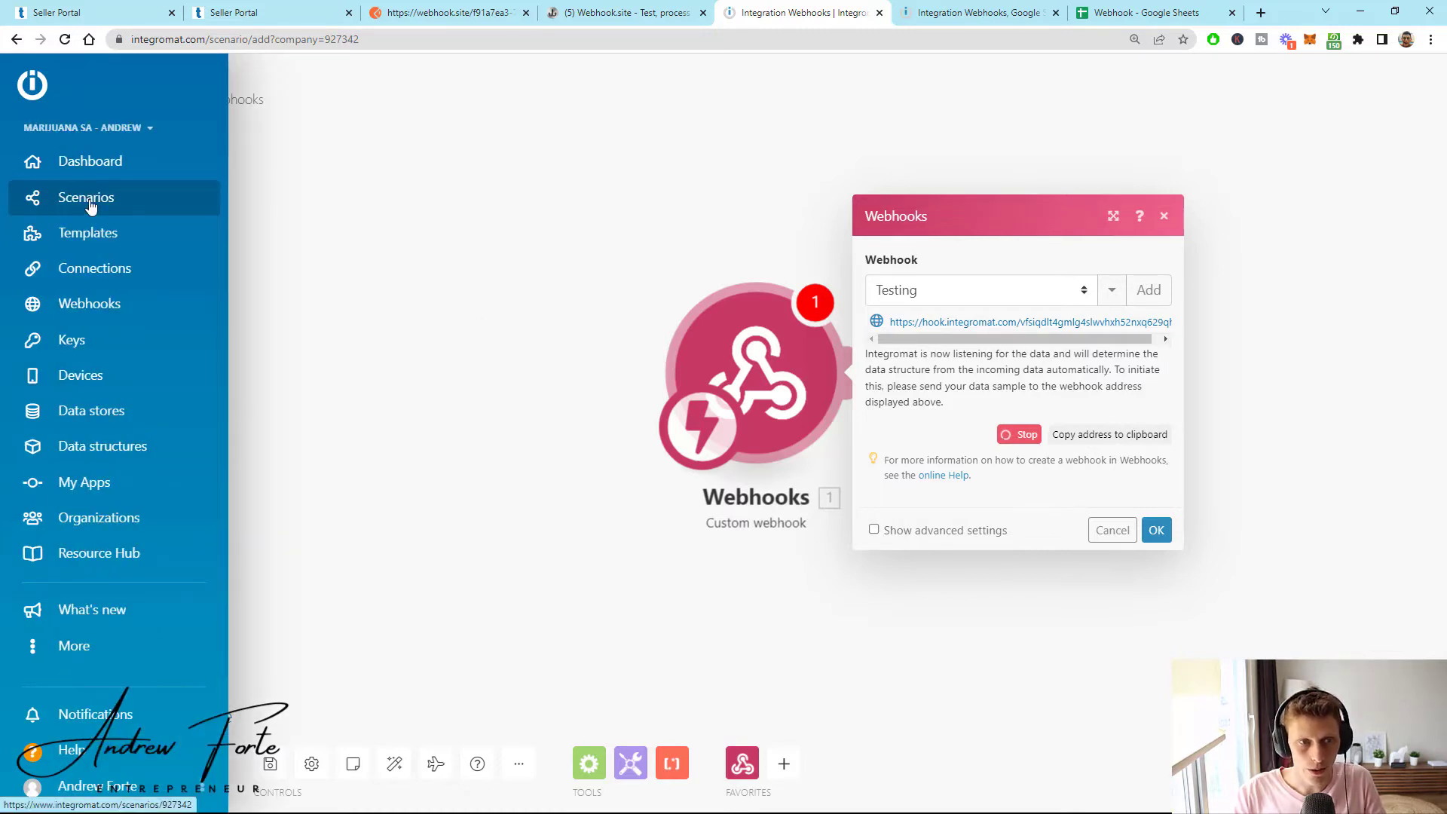
{"action": "left_click", "coordinate": [548, 339]}
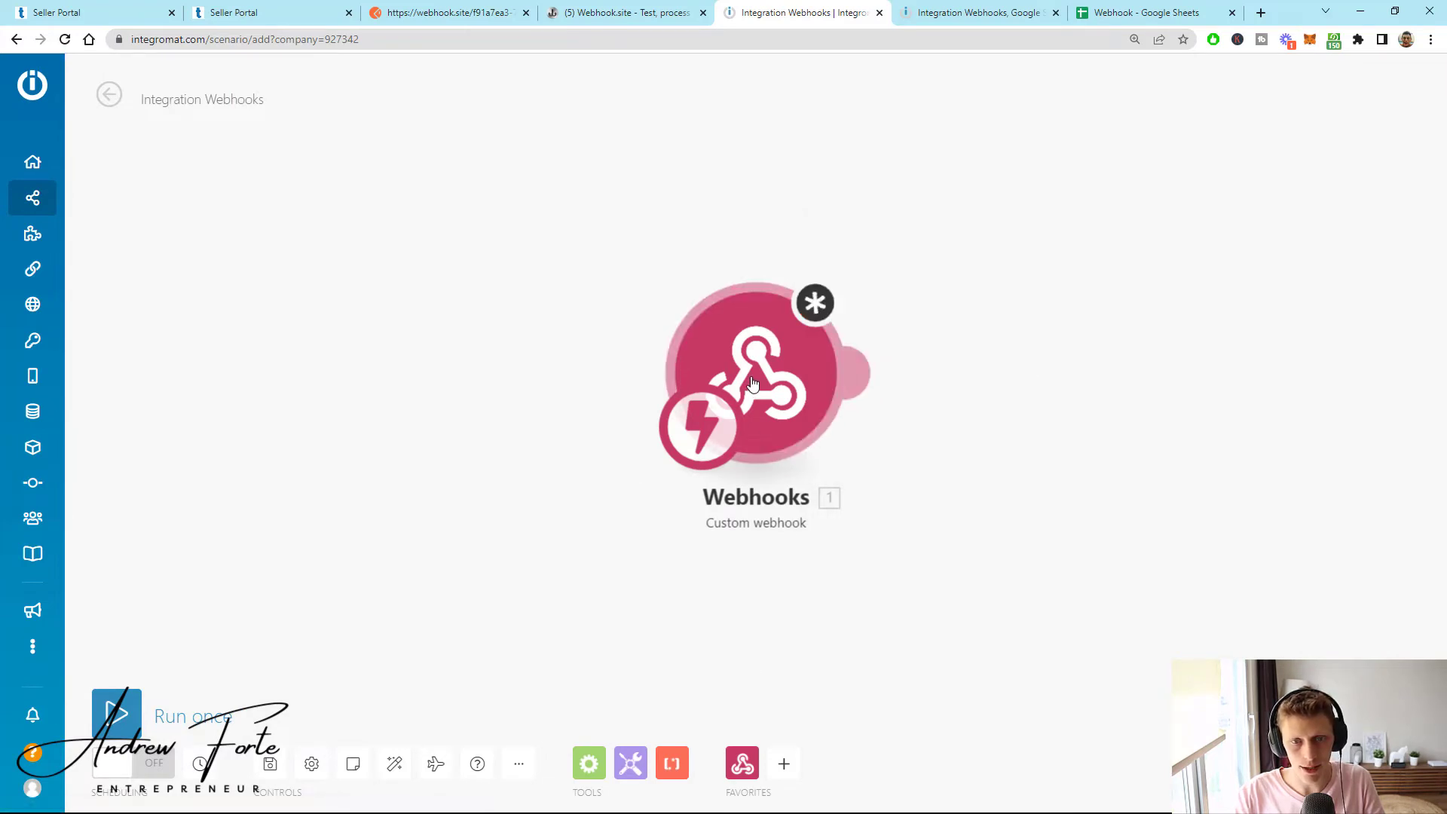
{"action": "left_click", "coordinate": [857, 372]}
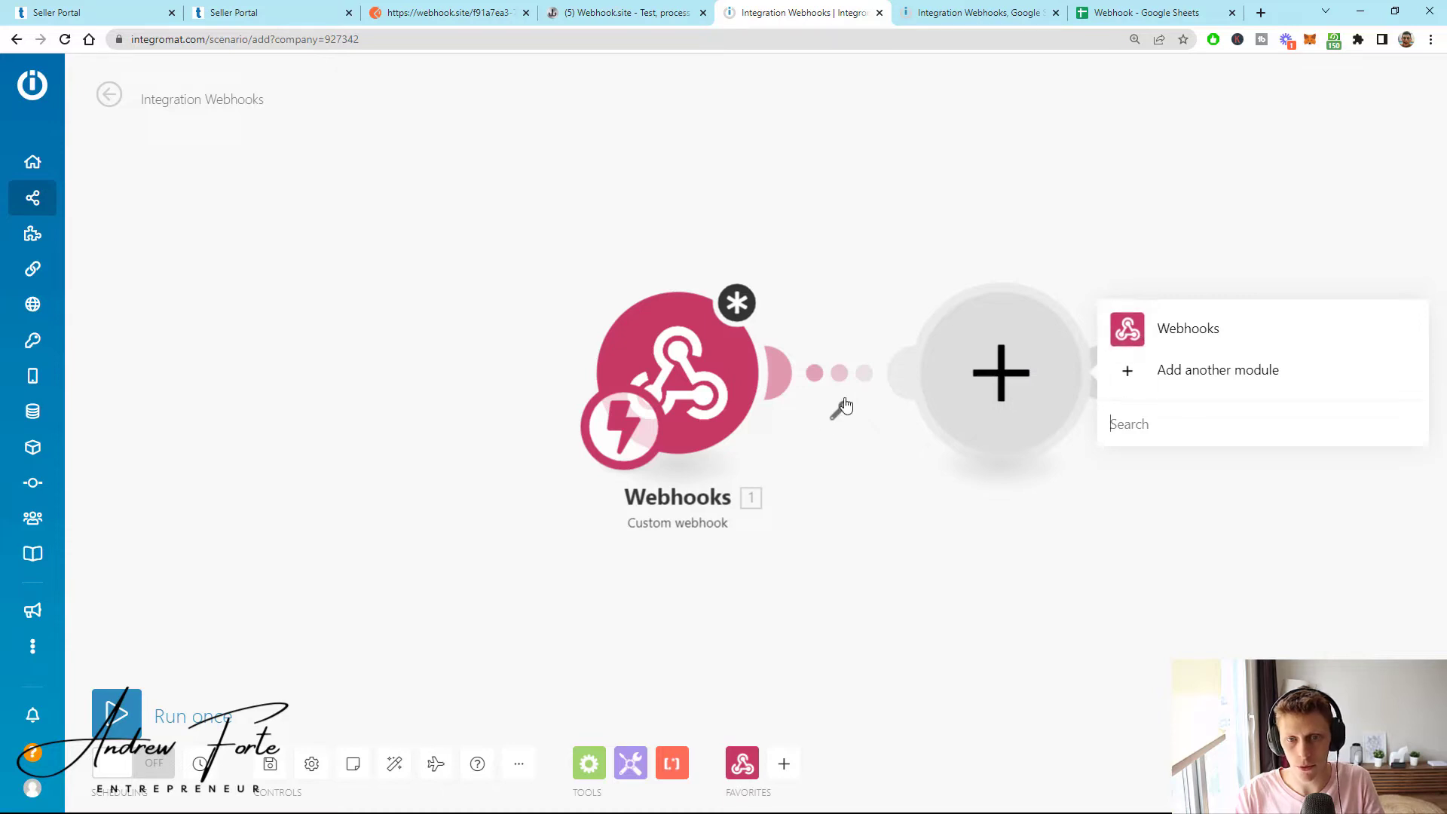
{"action": "left_click", "coordinate": [1129, 329]}
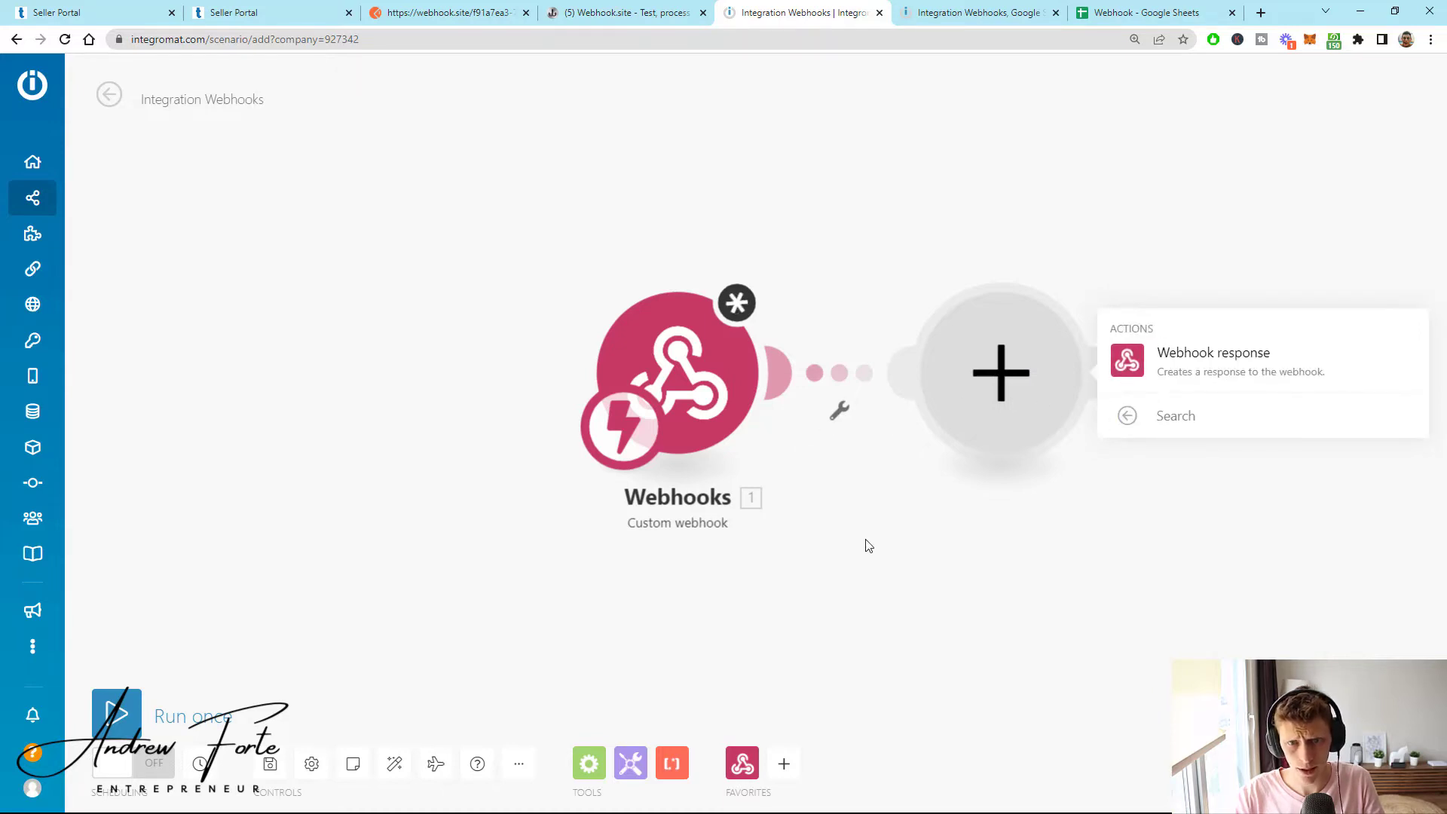
{"action": "left_click", "coordinate": [693, 388]}
{"action": "key", "text": "Escape"}
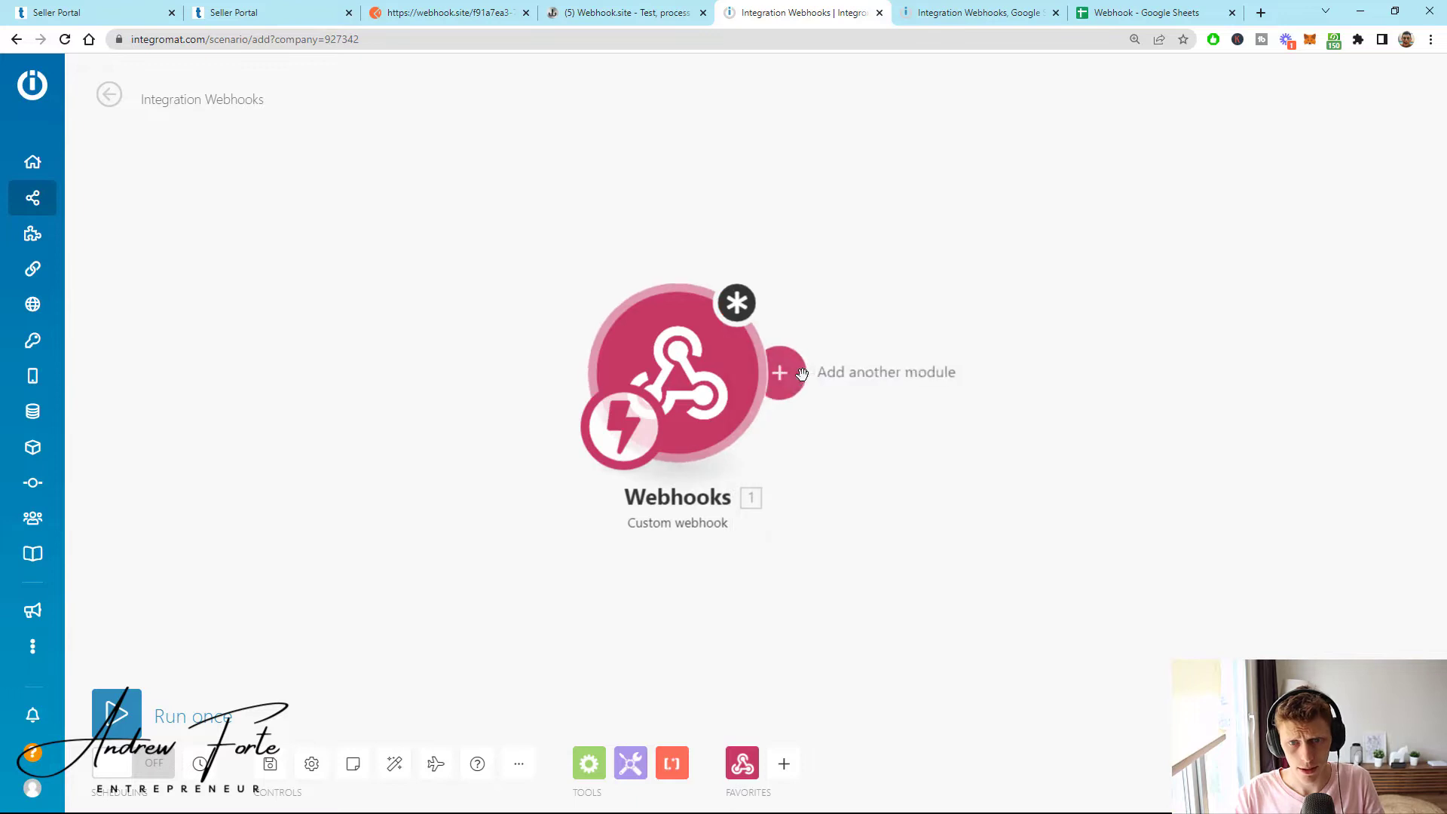
- Add a Webhooks 'Webhook response' module after the trigger, then delete it
{"action": "left_click", "coordinate": [801, 374]}
{"action": "left_click", "coordinate": [1130, 328]}
{"action": "left_click", "coordinate": [1111, 365]}
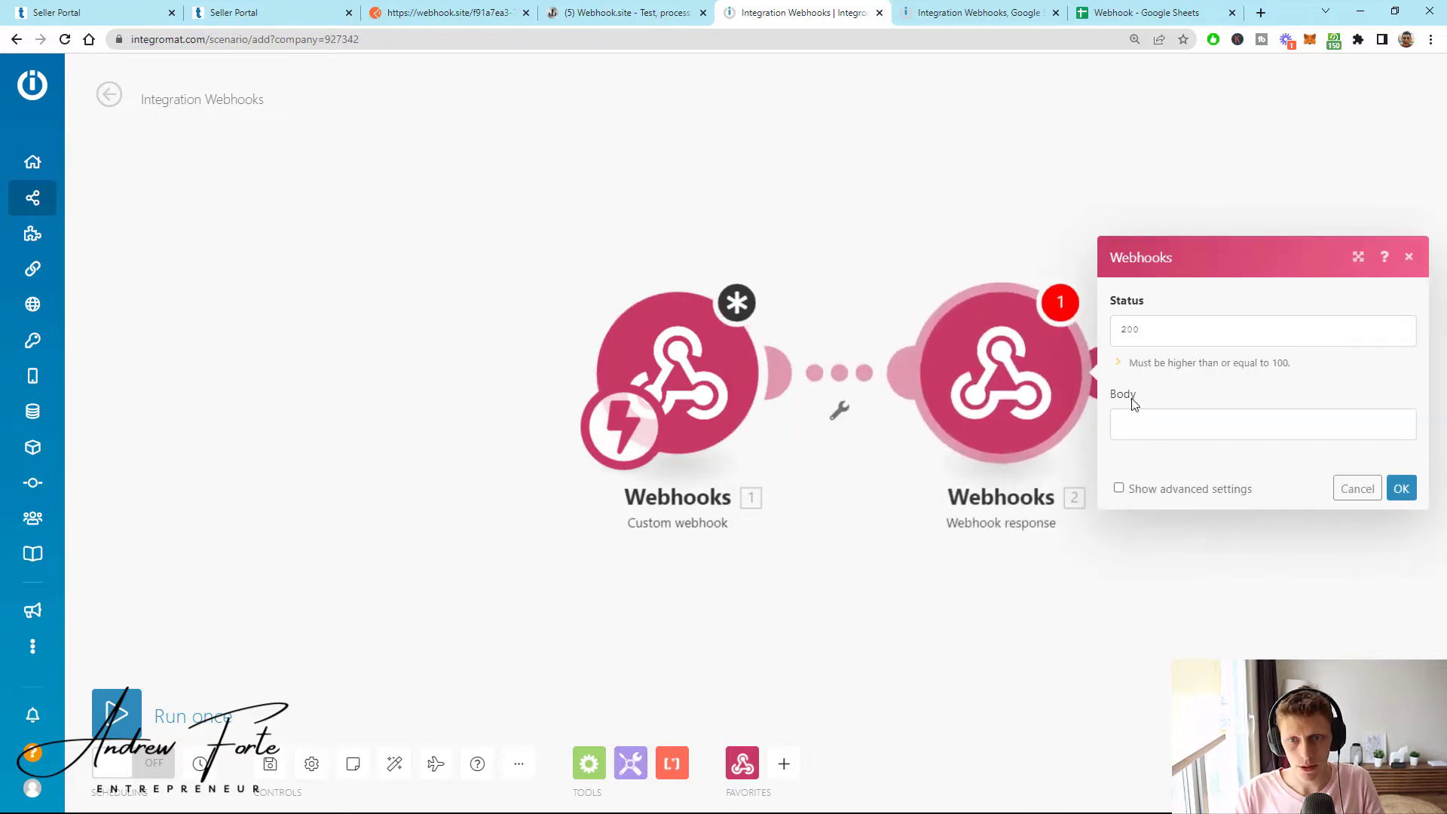
{"action": "left_click", "coordinate": [1356, 484]}
{"action": "right_click", "coordinate": [1053, 437]}
{"action": "left_click", "coordinate": [1070, 607]}
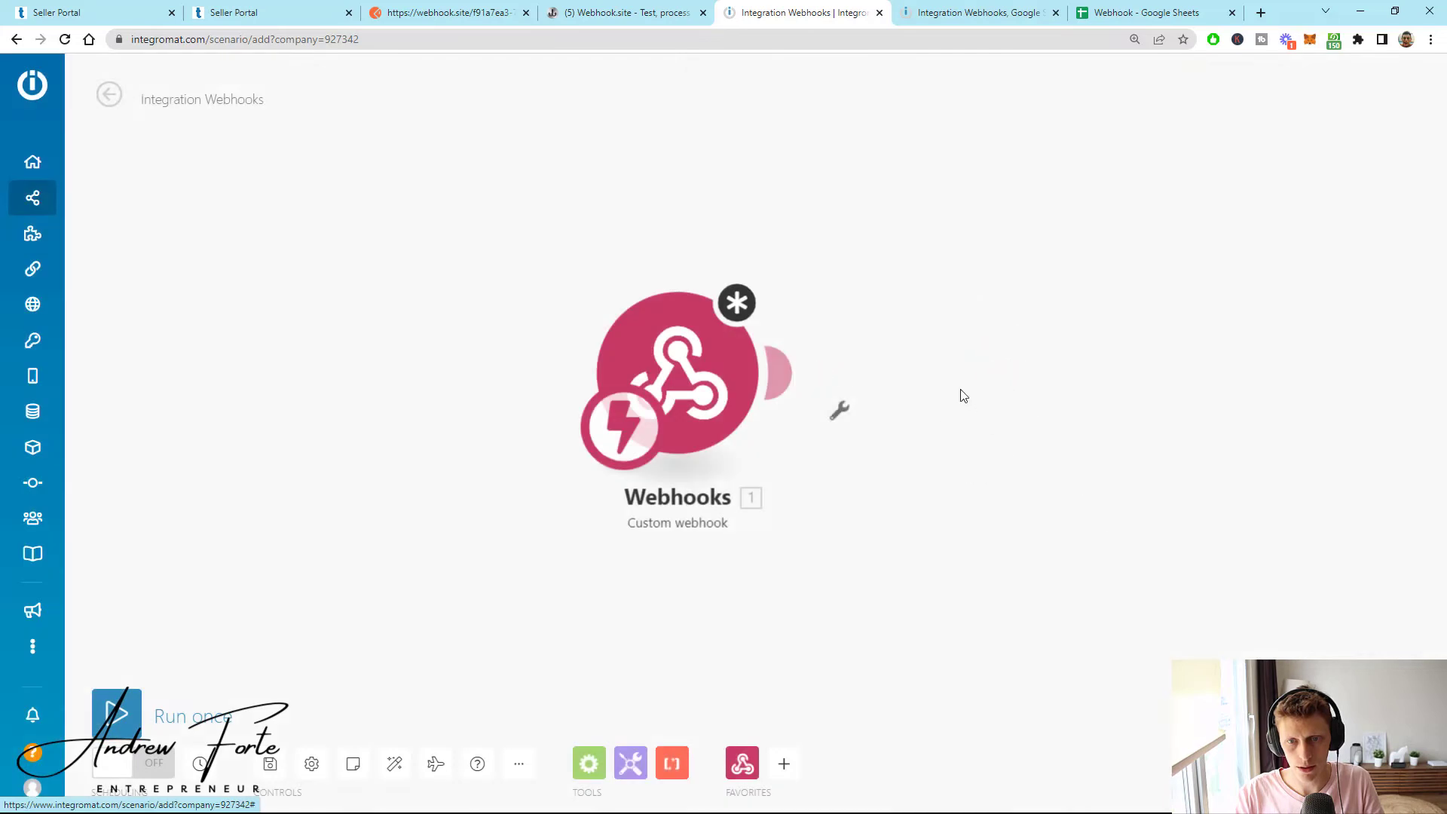
- Begin another Webhooks module and dismiss it, leaving only the Custom webhook trigger
{"action": "left_click", "coordinate": [922, 400]}
{"action": "left_click", "coordinate": [1130, 329]}
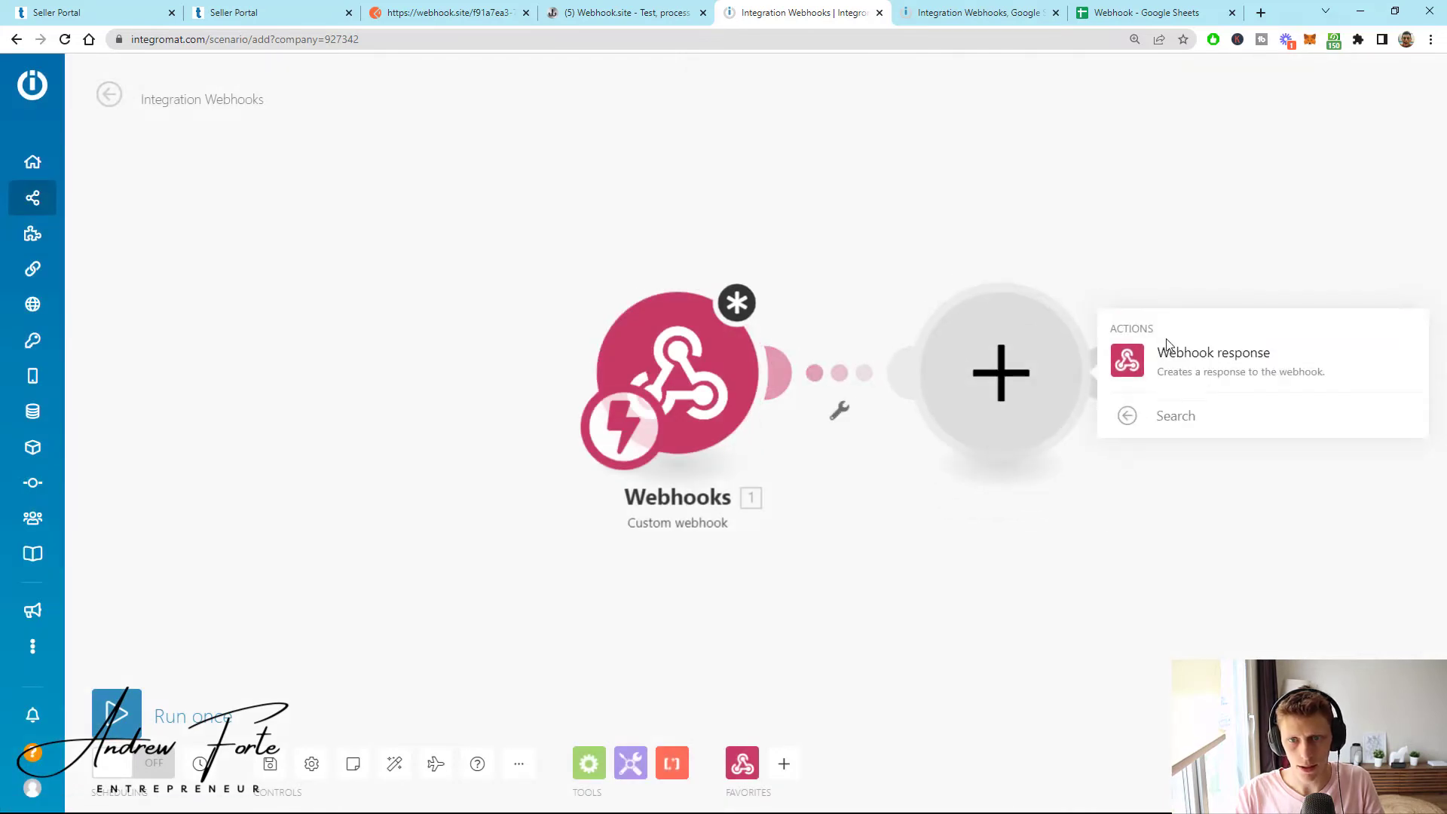
{"action": "left_click", "coordinate": [1126, 415]}
{"action": "left_click", "coordinate": [810, 400]}
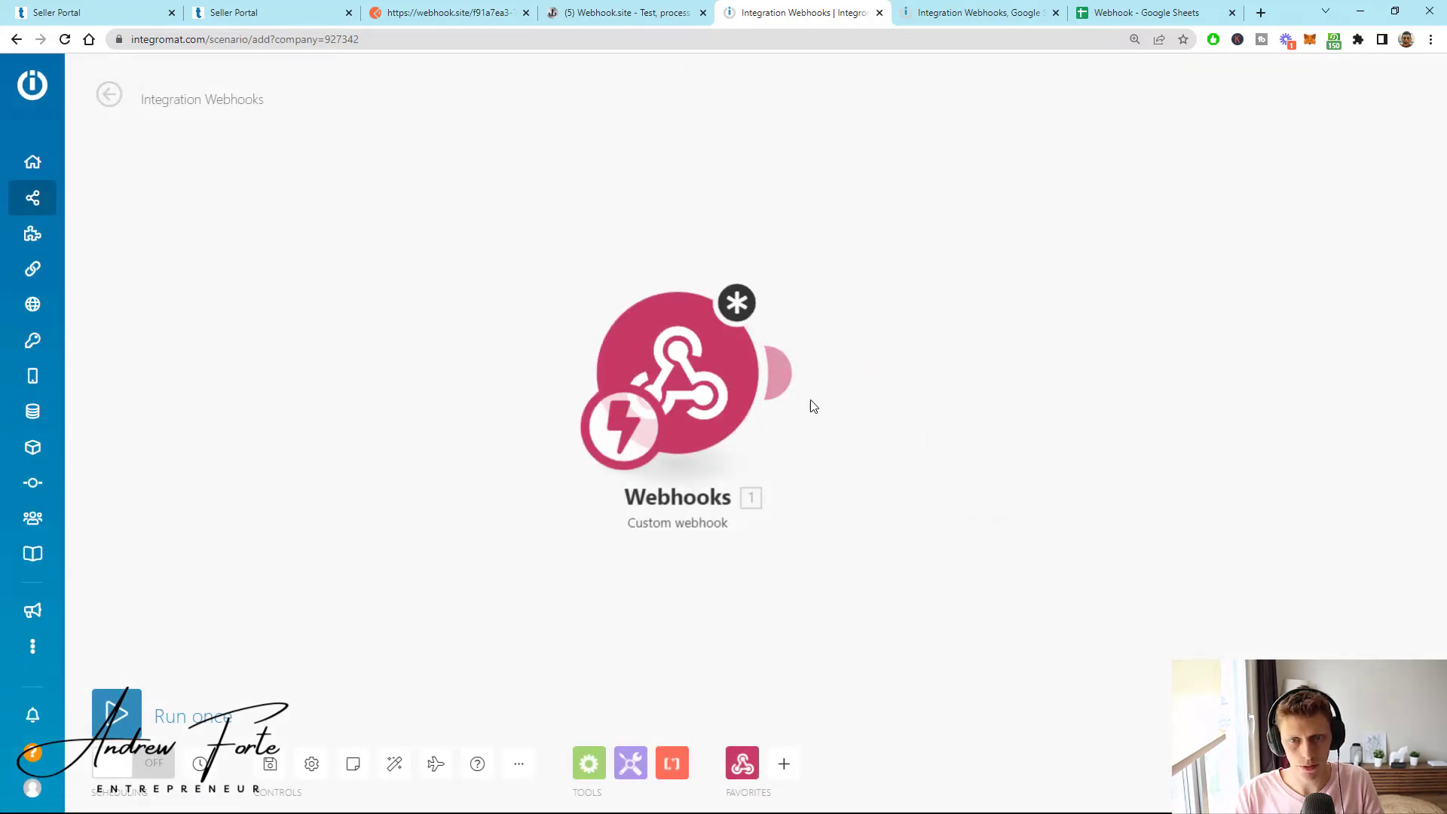
{"action": "left_click", "coordinate": [716, 377]}
{"action": "left_click", "coordinate": [469, 369]}
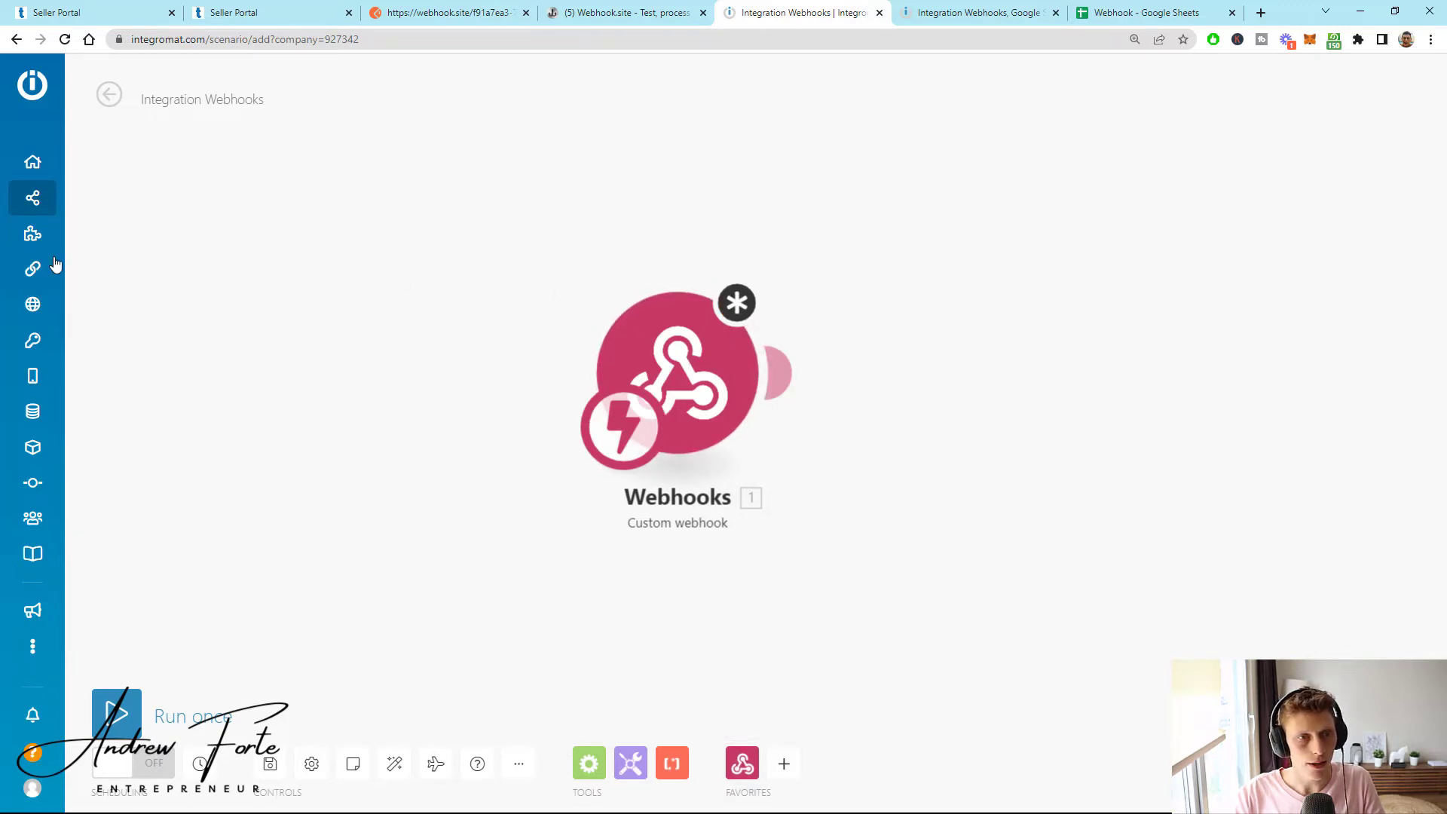
- Leave the unsaved scenario and start a new one with a Webhooks Custom webhook trigger
{"action": "left_click", "coordinate": [64, 199]}
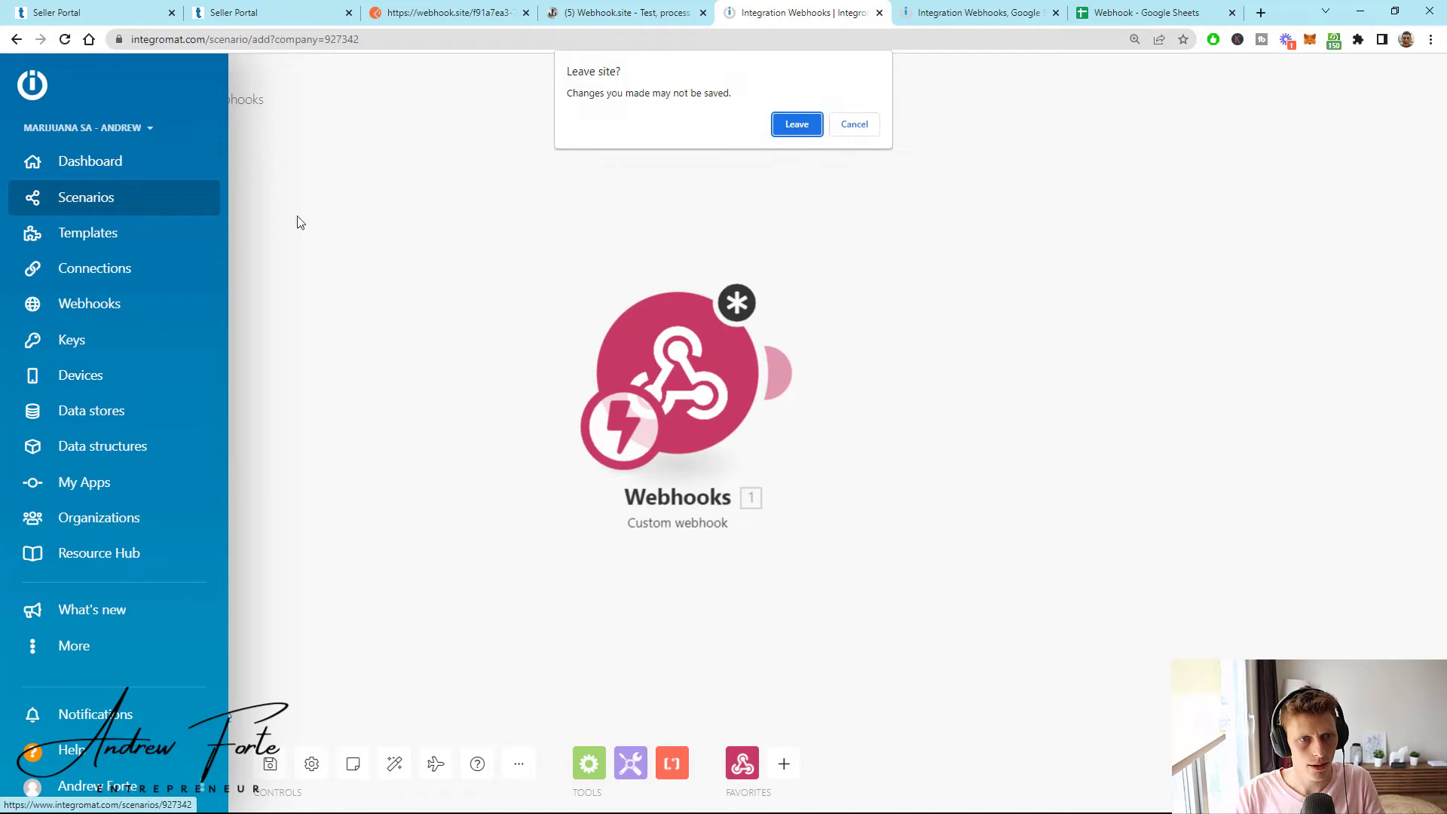
{"action": "left_click", "coordinate": [791, 124]}
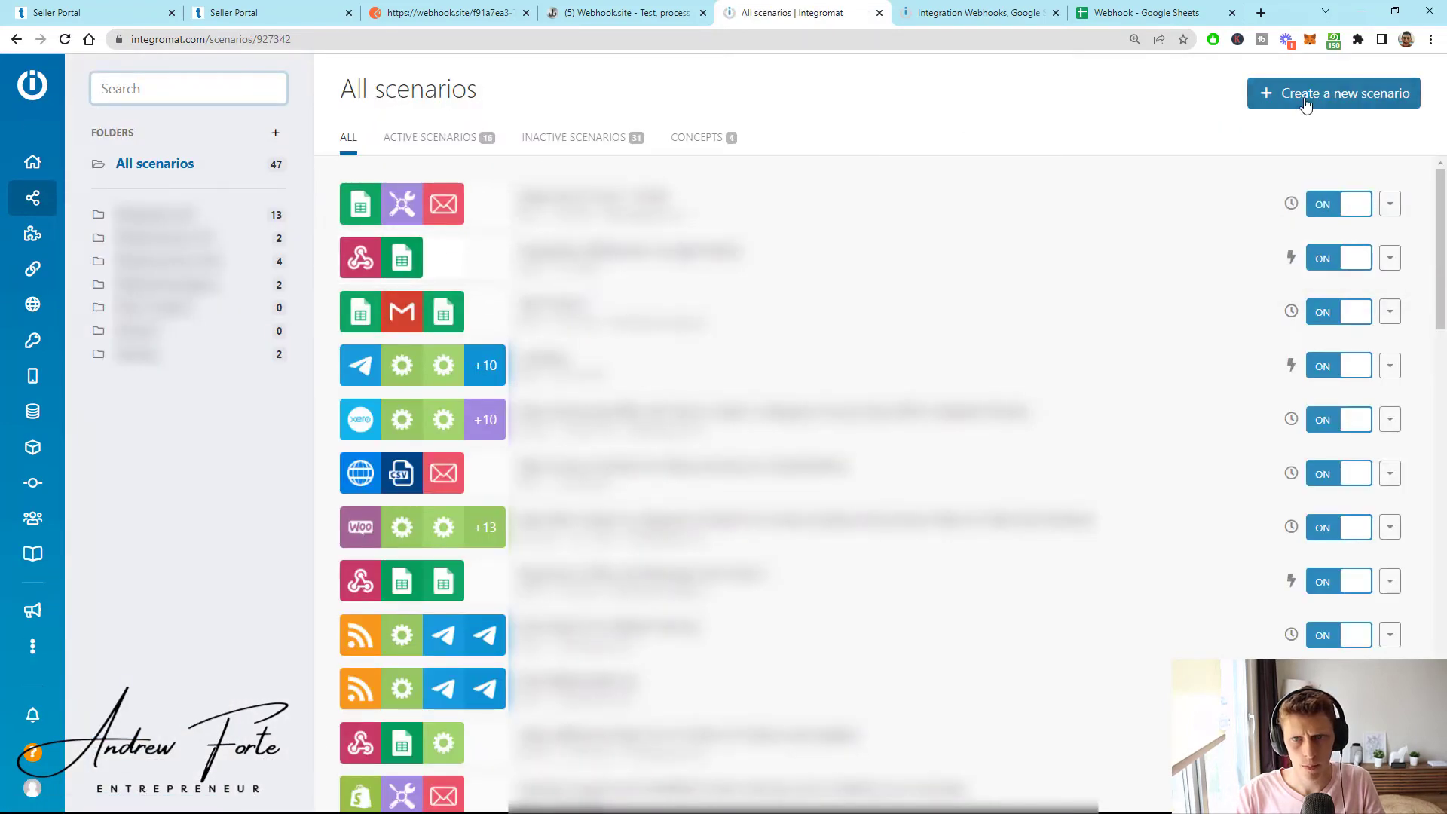
{"action": "left_click", "coordinate": [1304, 96]}
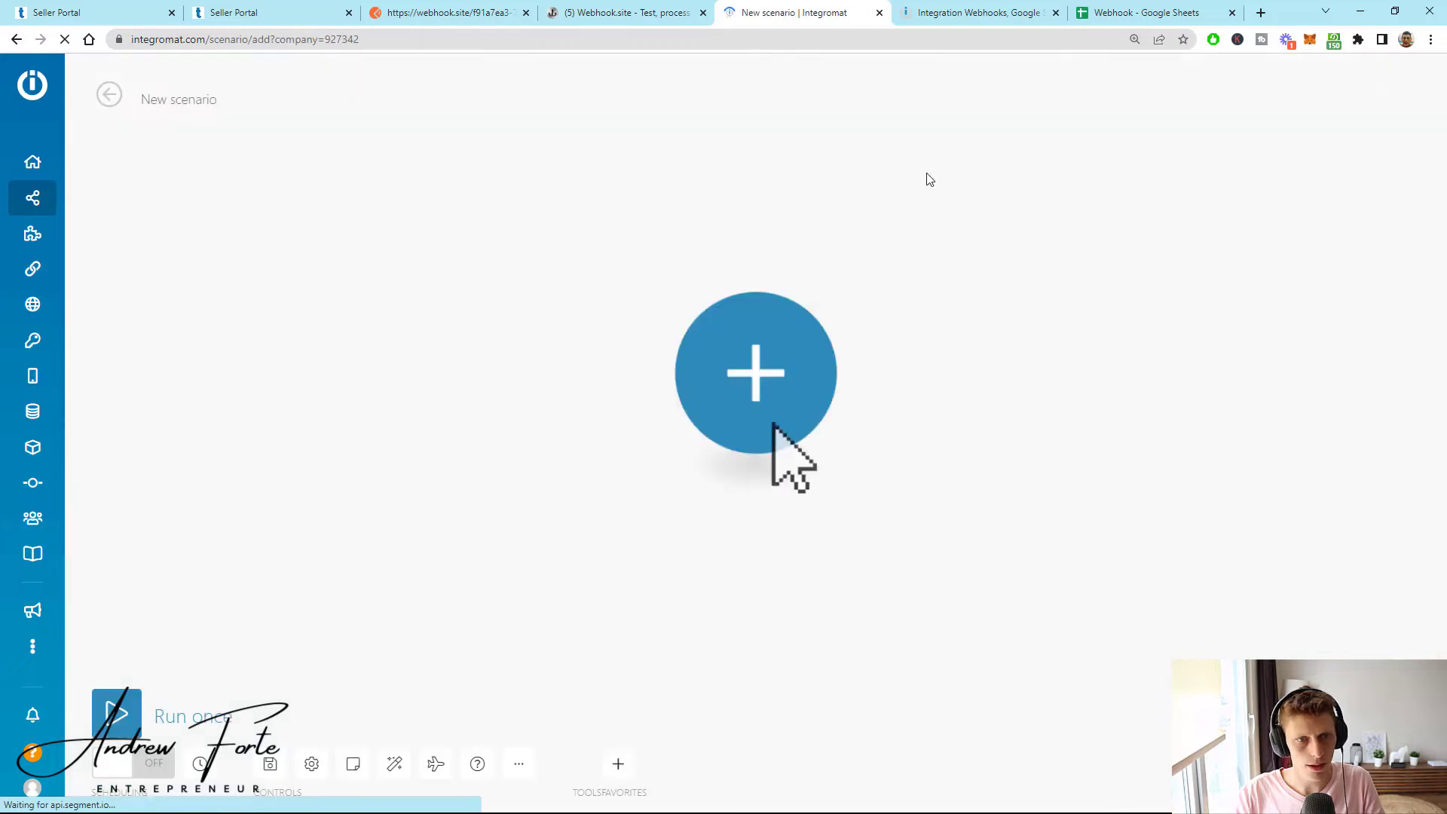
{"action": "left_click", "coordinate": [812, 441]}
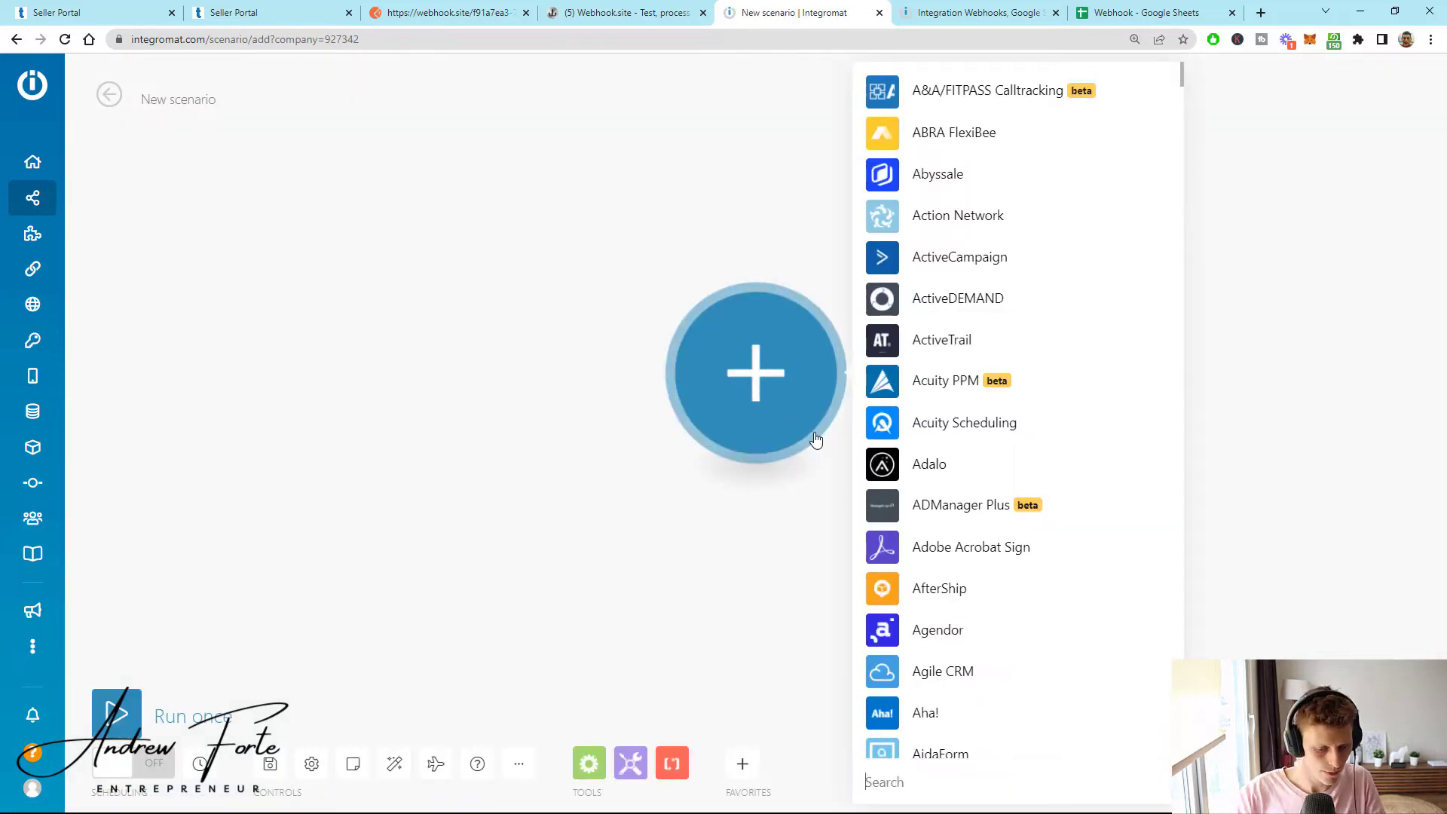
{"action": "type", "text": "webh"}
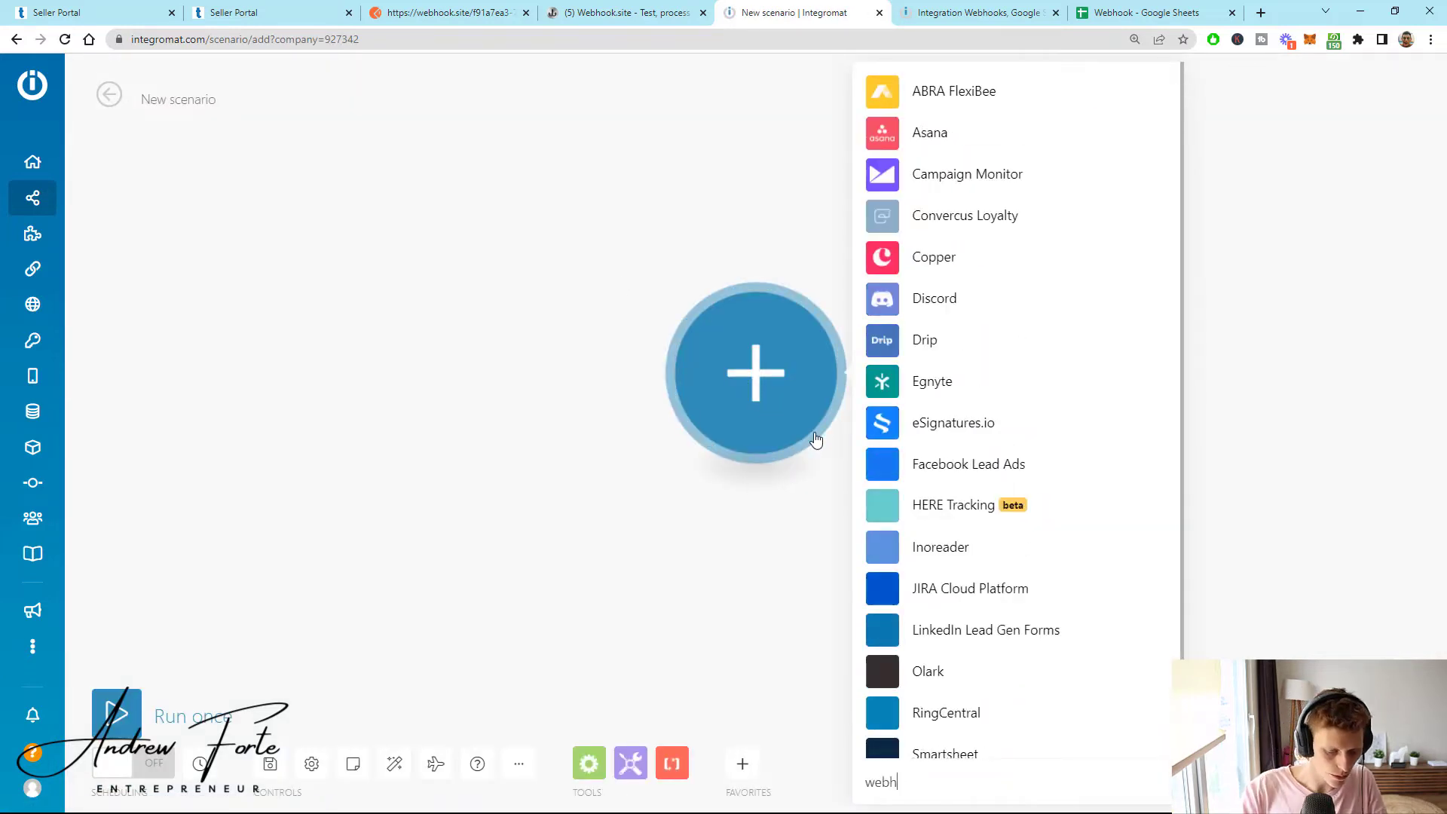
{"action": "type", "text": "oo"}
{"action": "scroll", "coordinate": [980, 520], "scroll_direction": "down", "scroll_amount": 3}
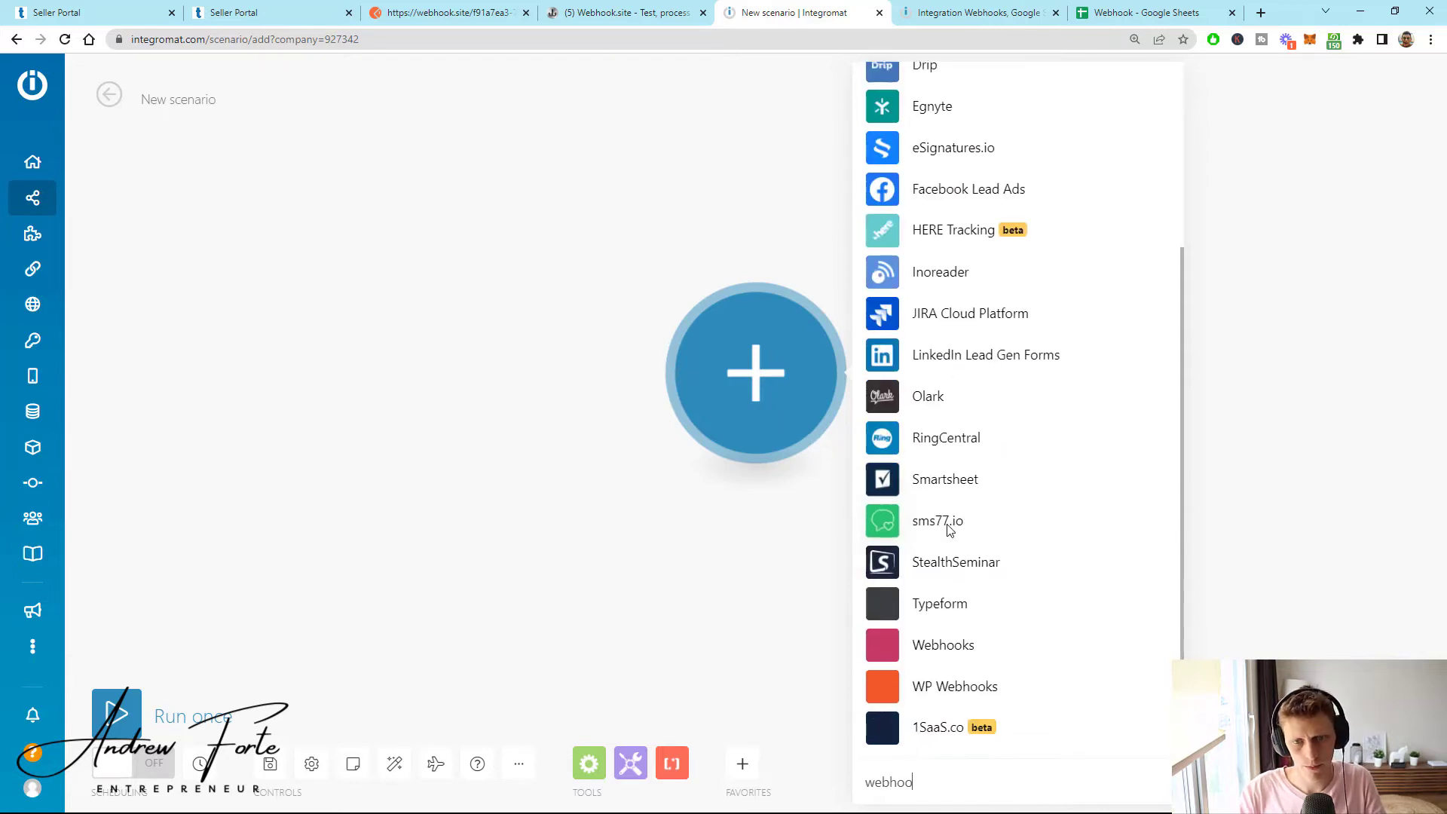
{"action": "left_click", "coordinate": [921, 645]}
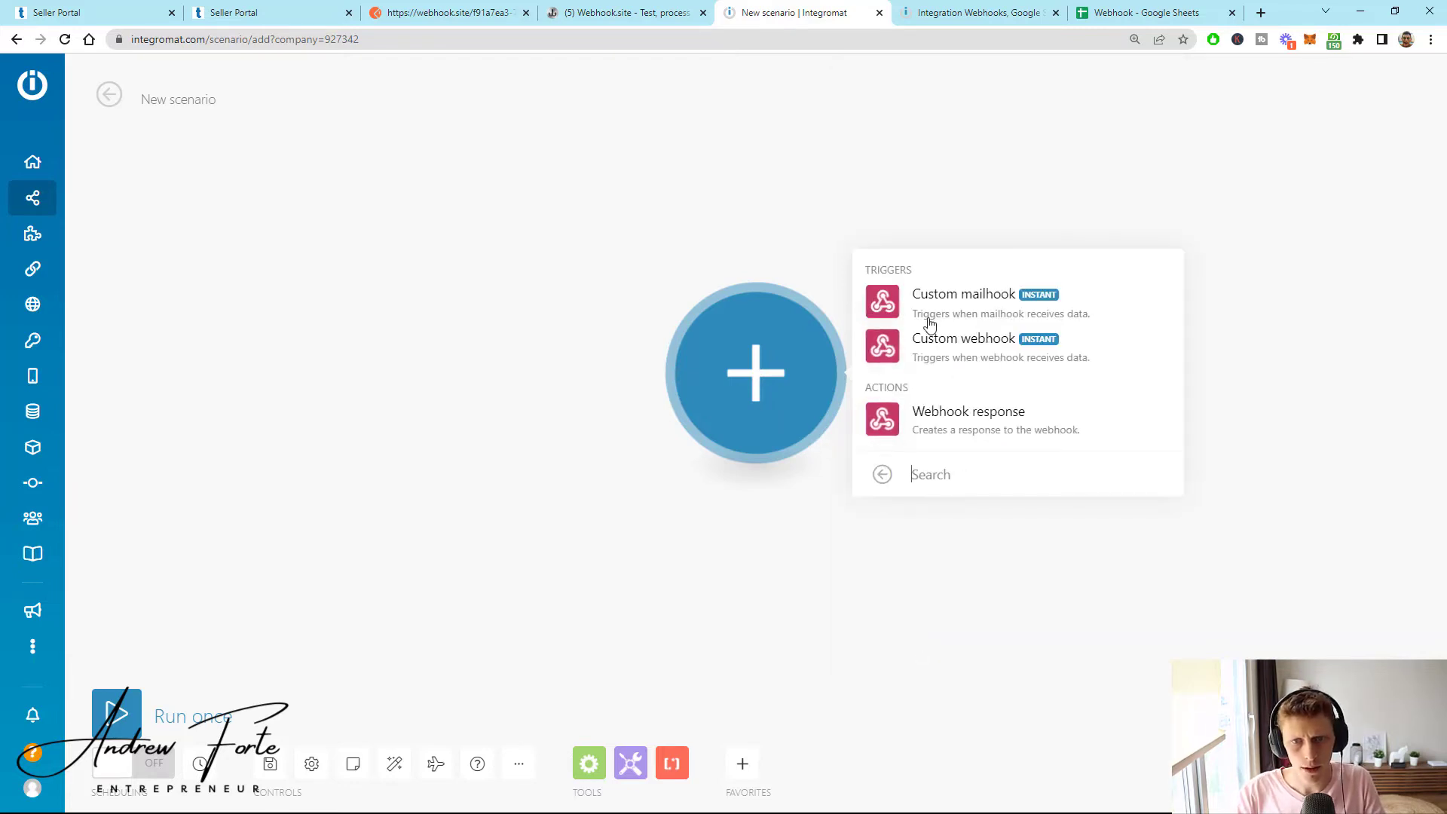
{"action": "left_click", "coordinate": [941, 354]}
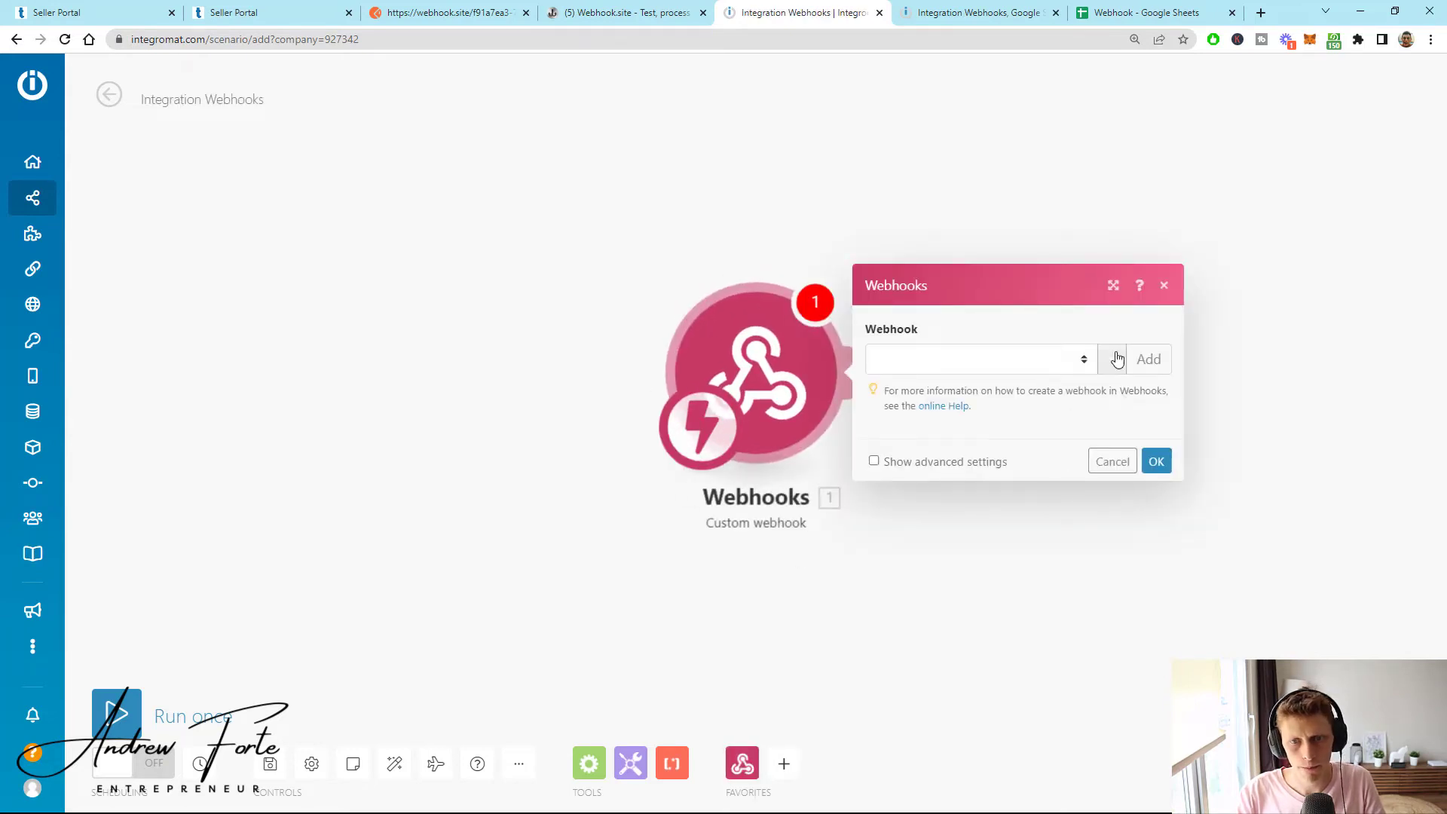
- Create a webhook named 'To be deleted', save it and copy its address
{"action": "left_click", "coordinate": [1150, 370]}
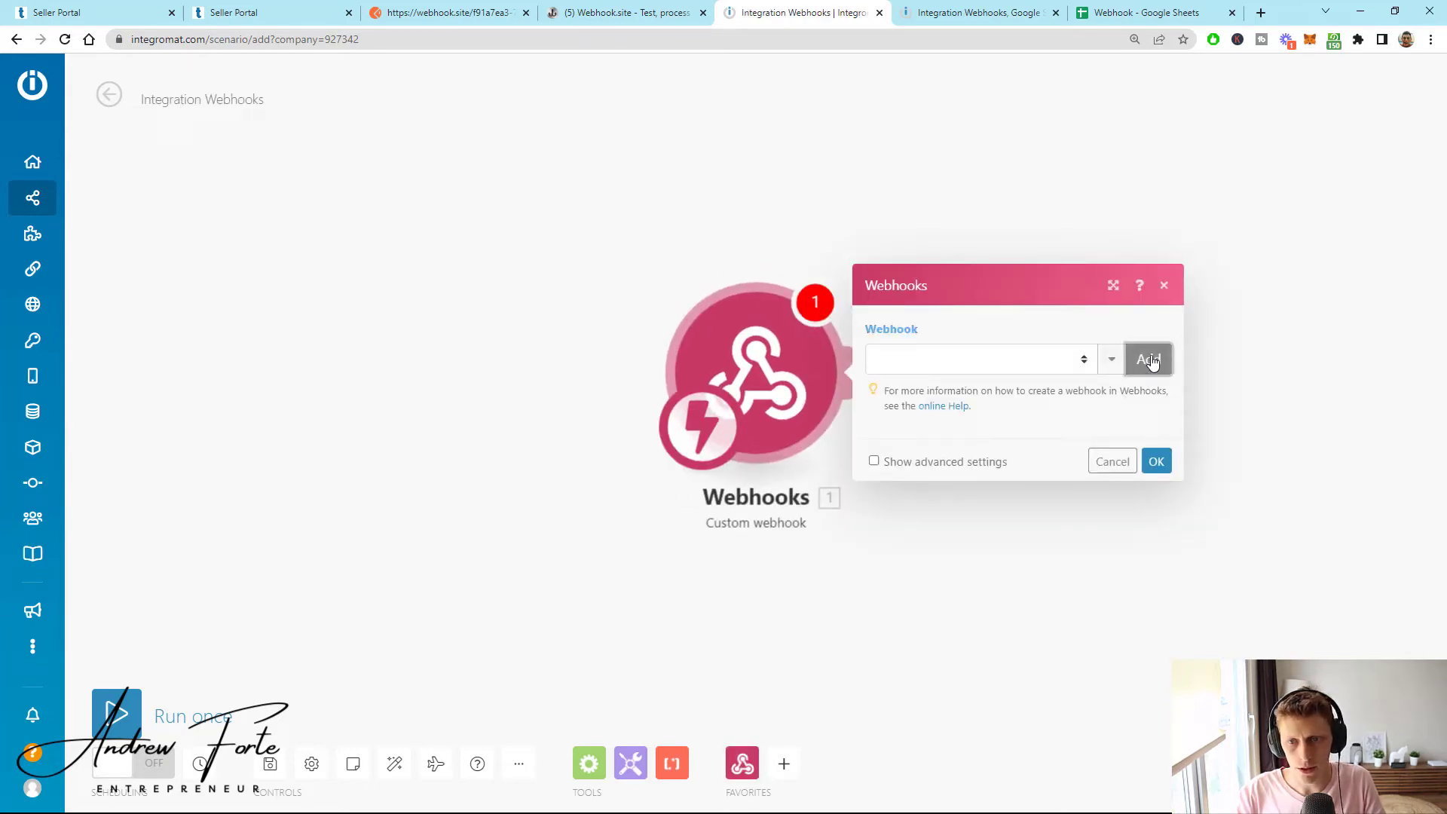
{"action": "triple_click", "coordinate": [673, 299]}
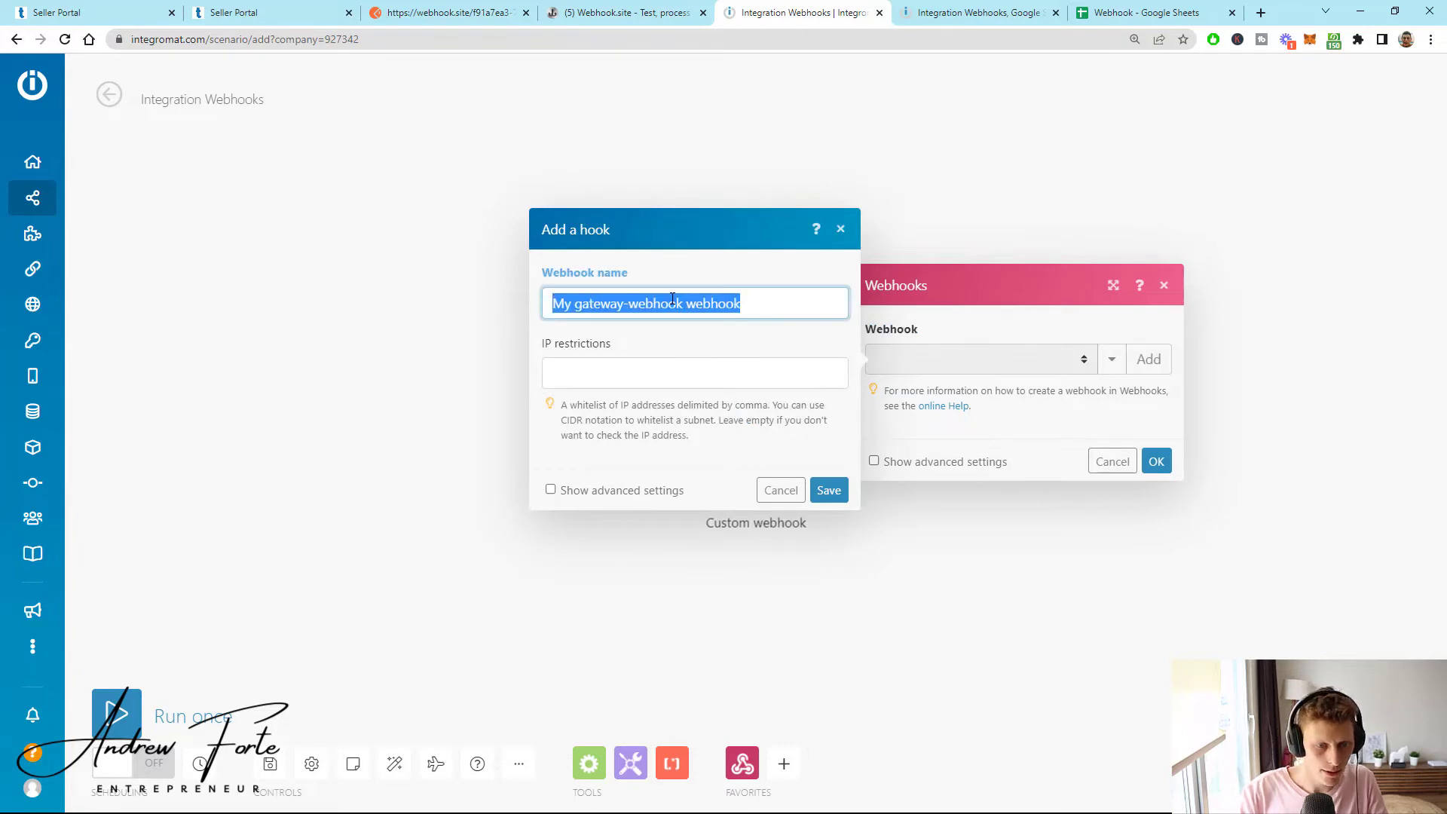
{"action": "type", "text": "To be"}
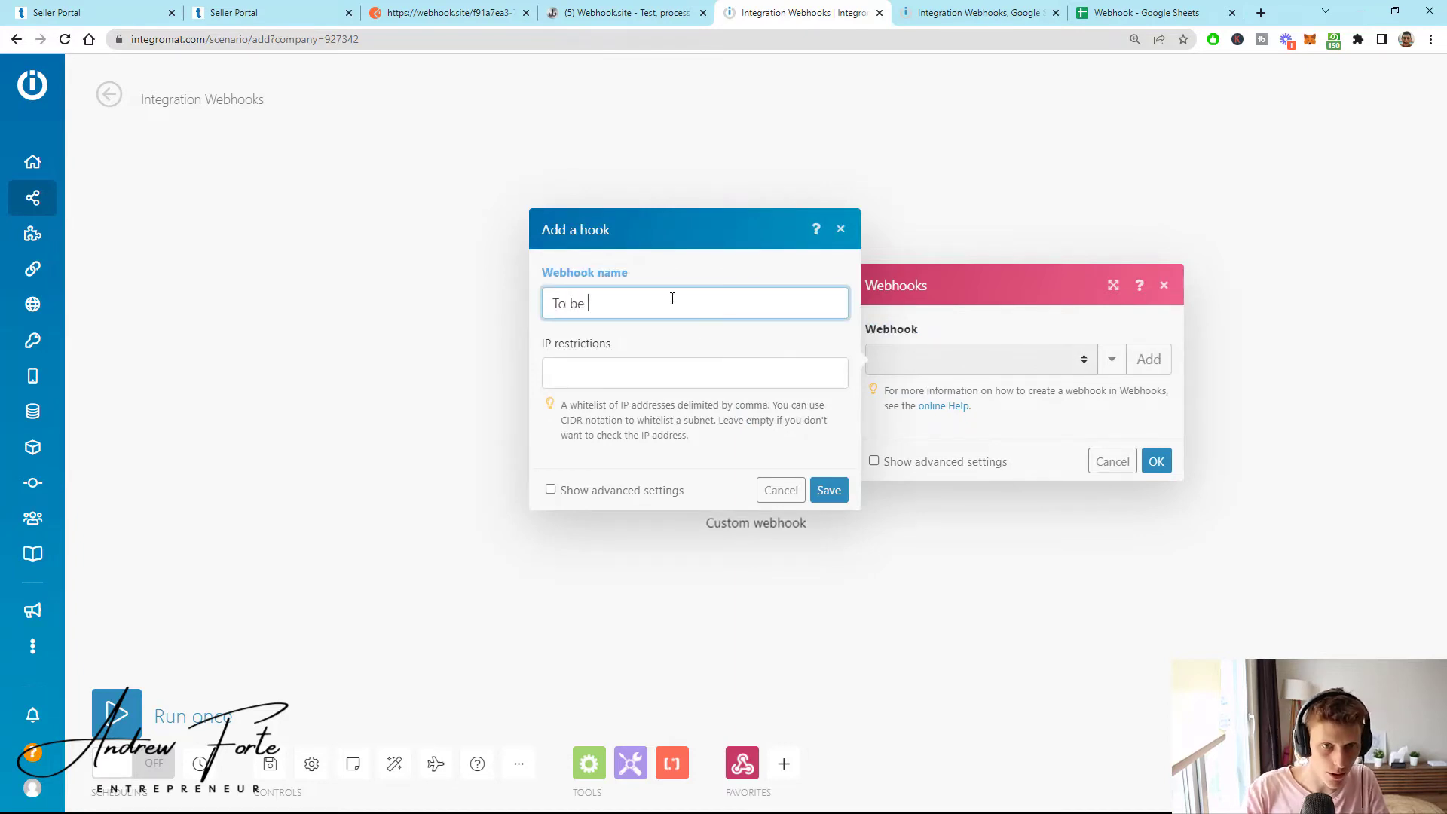
{"action": "type", "text": " deleted"}
{"action": "key", "text": "Tab"}
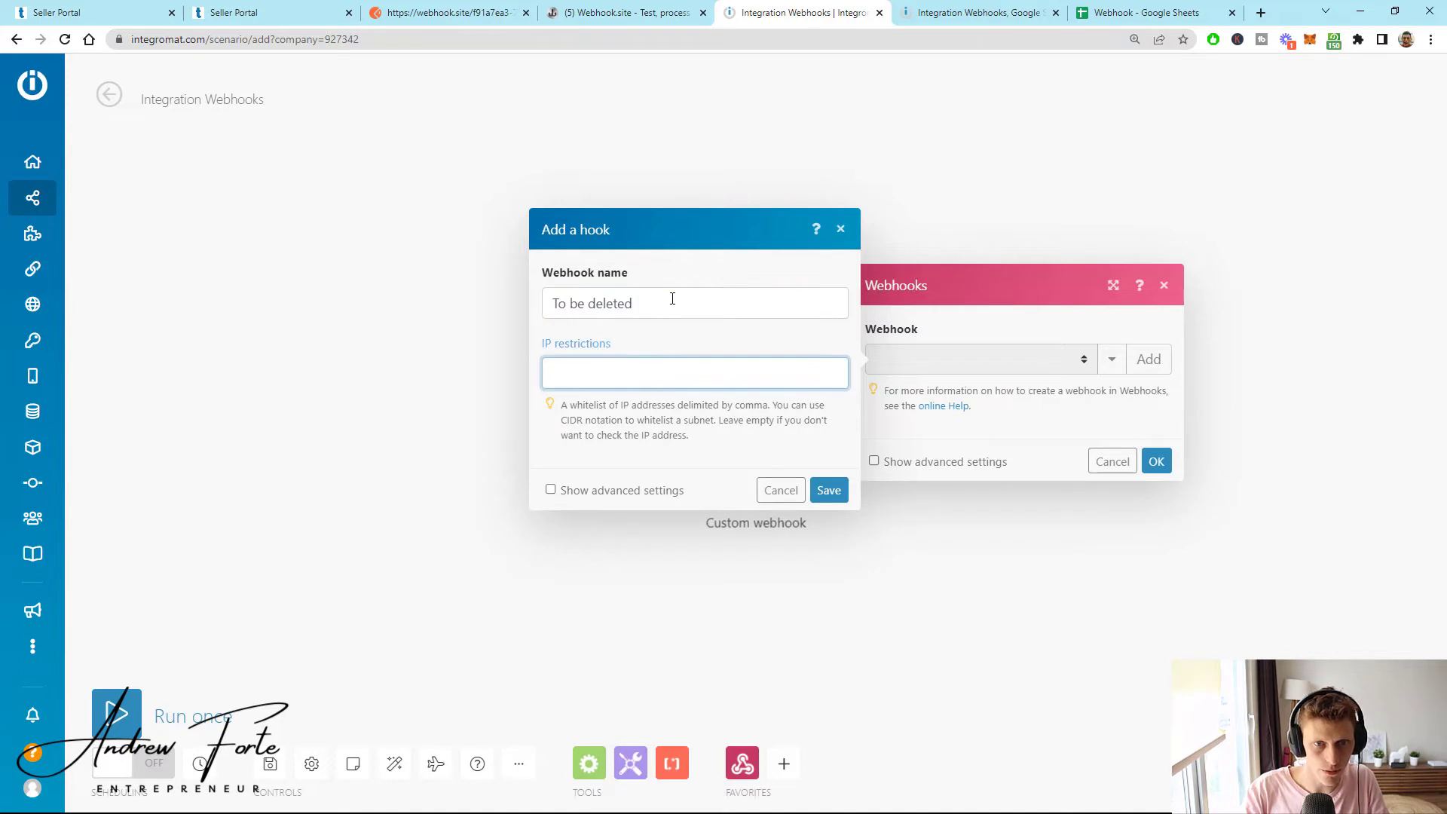
{"action": "left_click", "coordinate": [828, 490]}
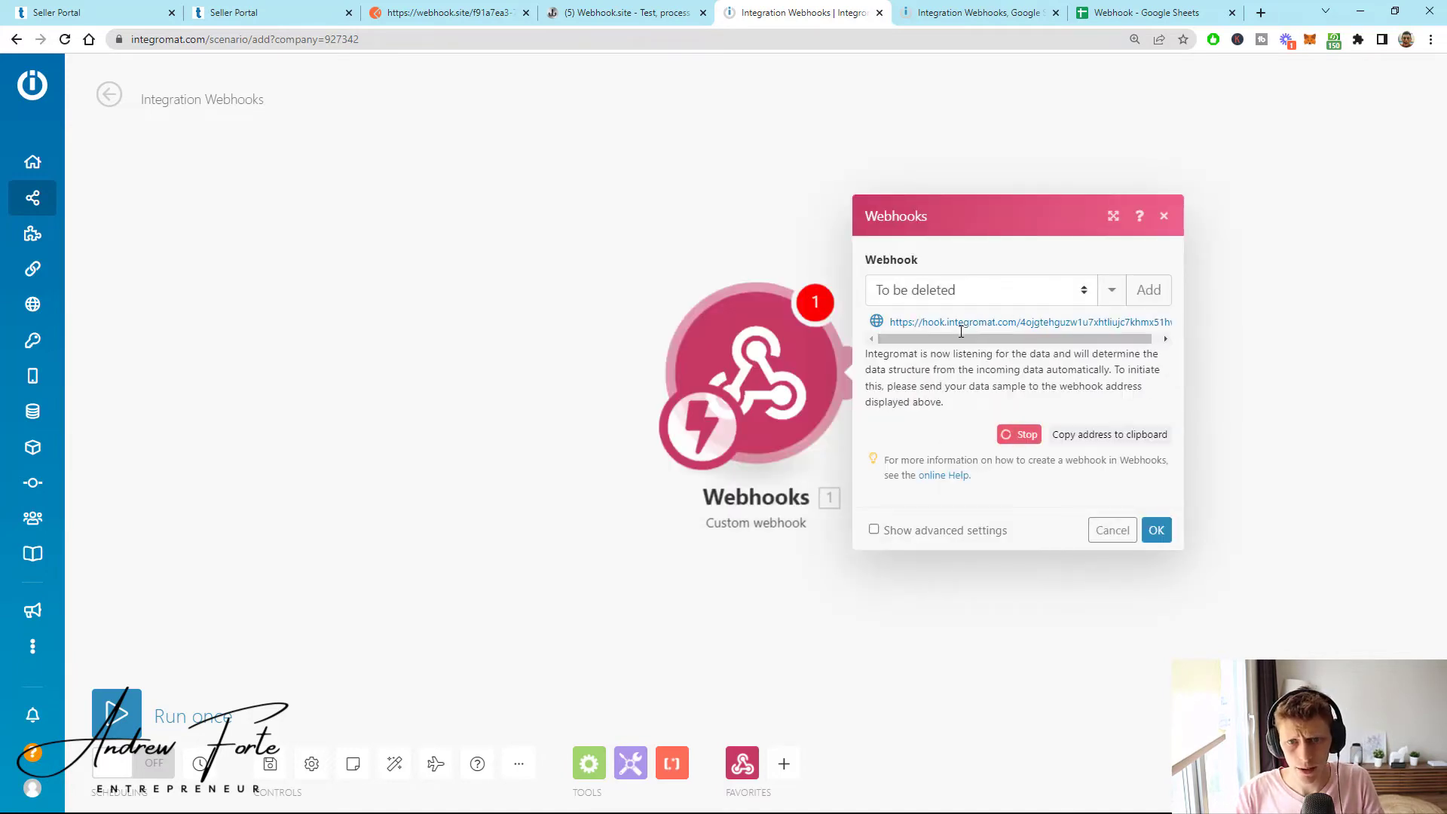
{"action": "left_click", "coordinate": [1100, 443]}
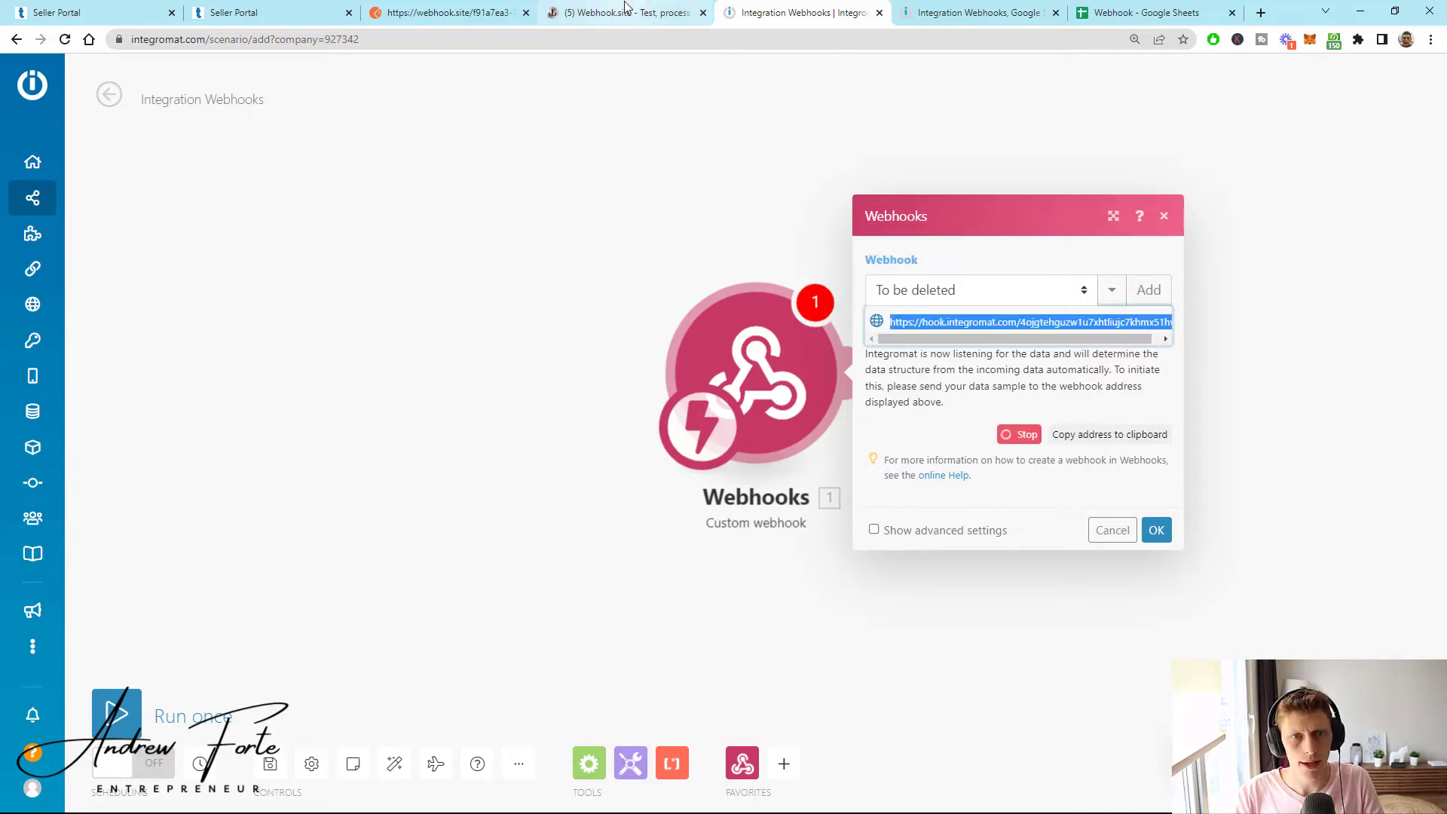
- Replace the Postman request URL with the Integromat hook address plus '?', then return to Integromat
{"action": "left_click", "coordinate": [452, 12]}
{"action": "triple_click", "coordinate": [543, 191]}
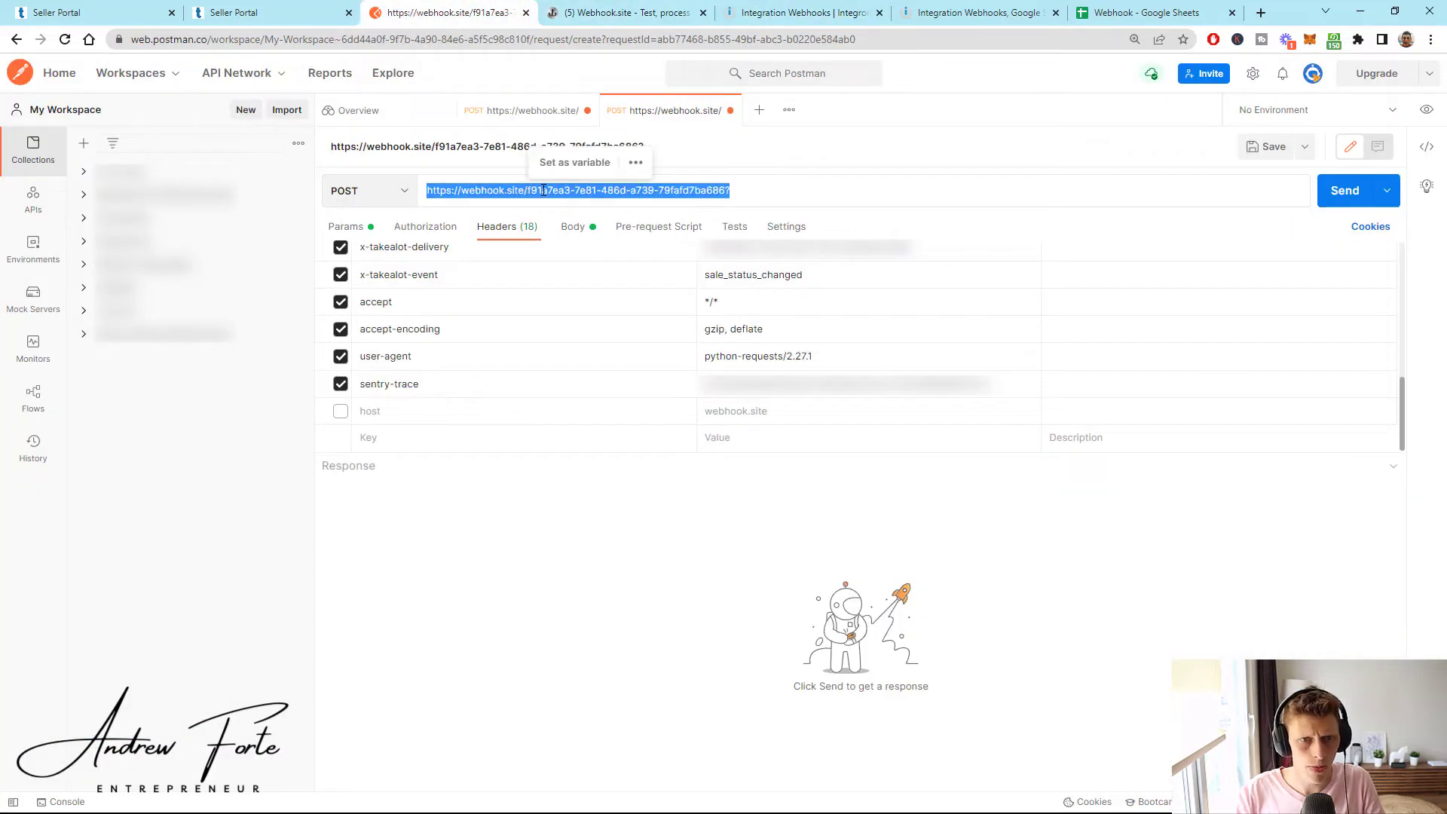
{"action": "key", "text": "ctrl+v"}
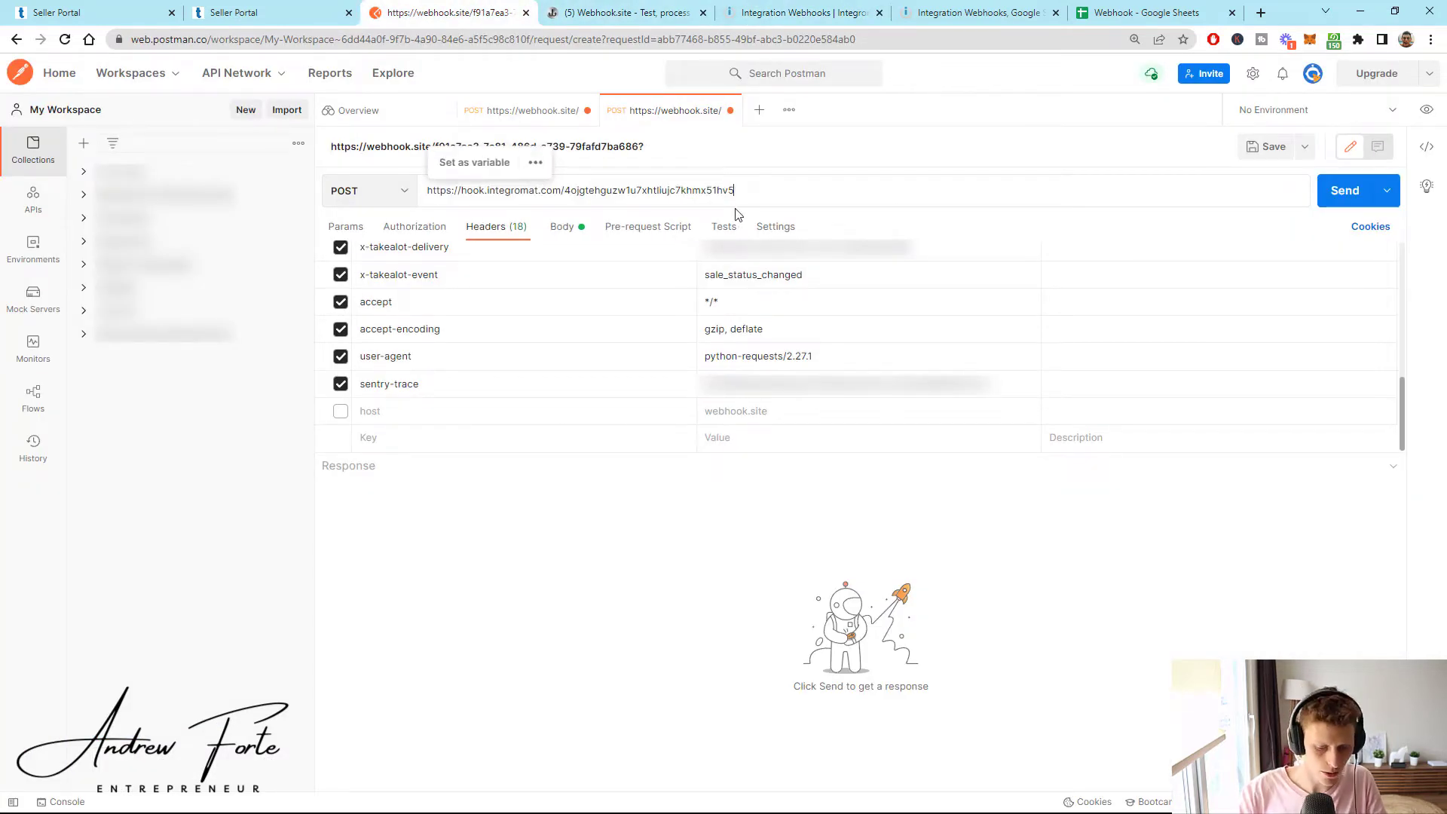
{"action": "type", "text": "?"}
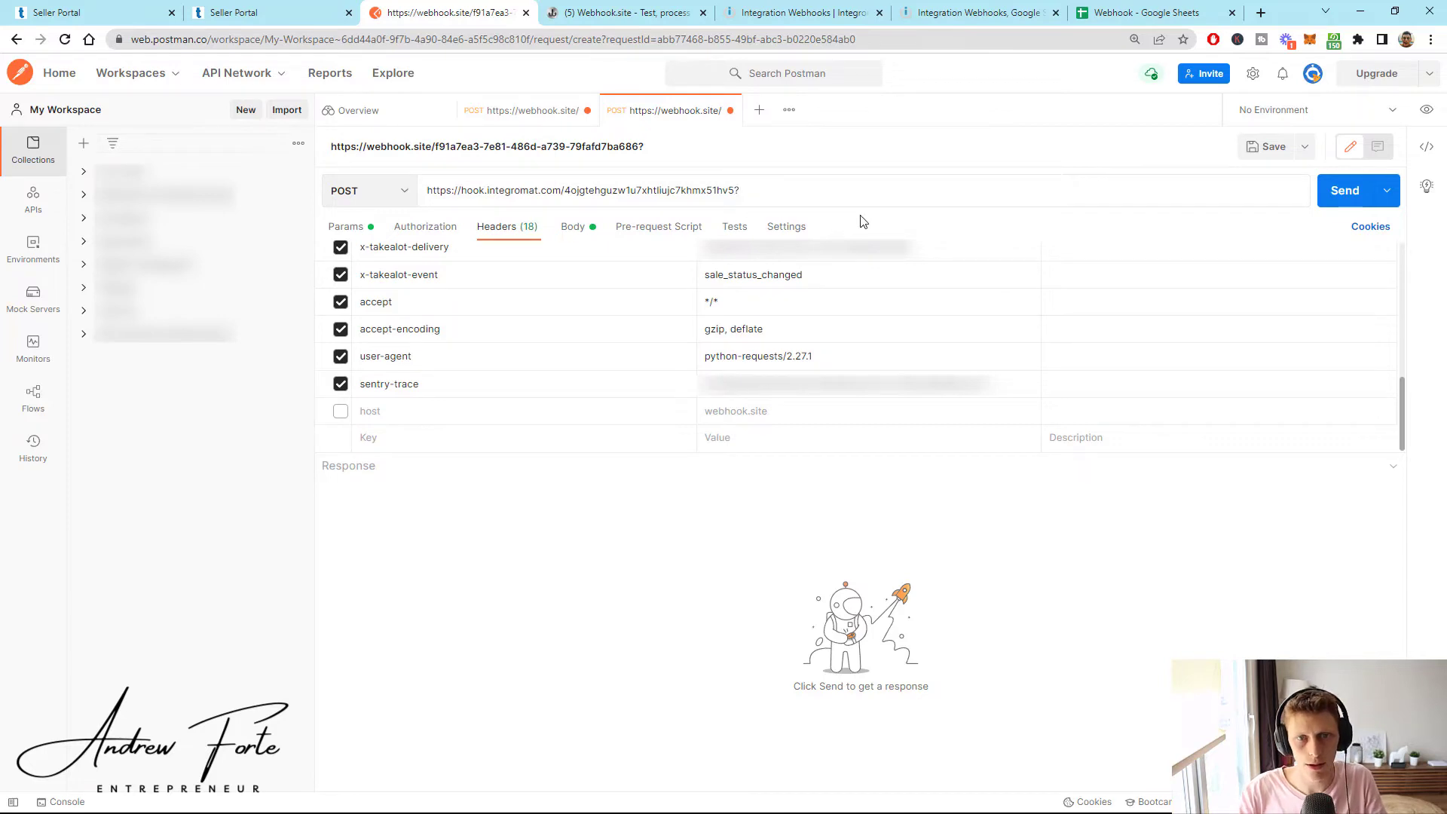
{"action": "left_click", "coordinate": [786, 12]}
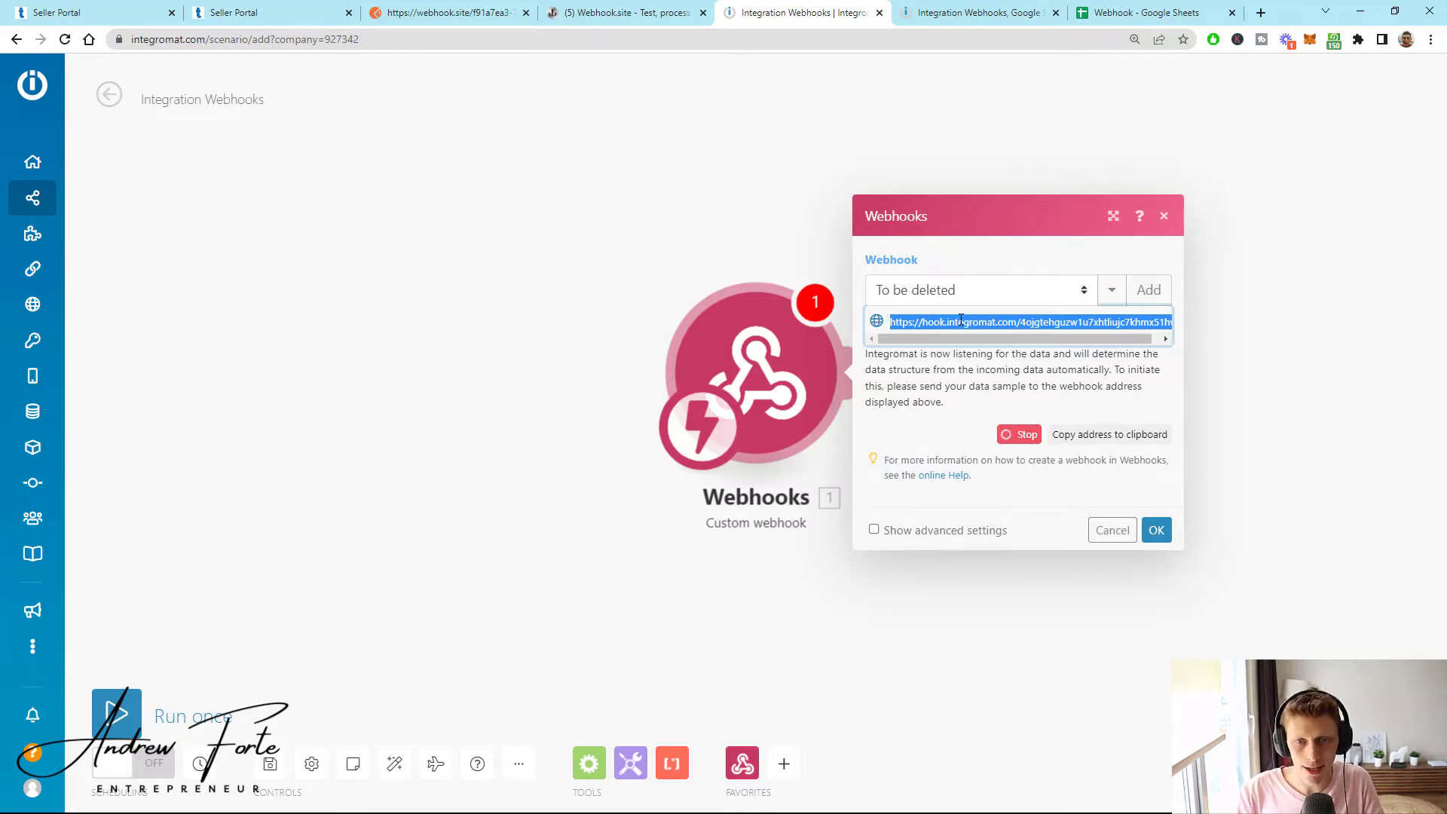
{"action": "left_click", "coordinate": [89, 15]}
{"action": "scroll", "coordinate": [347, 241], "scroll_direction": "up", "scroll_amount": 6}
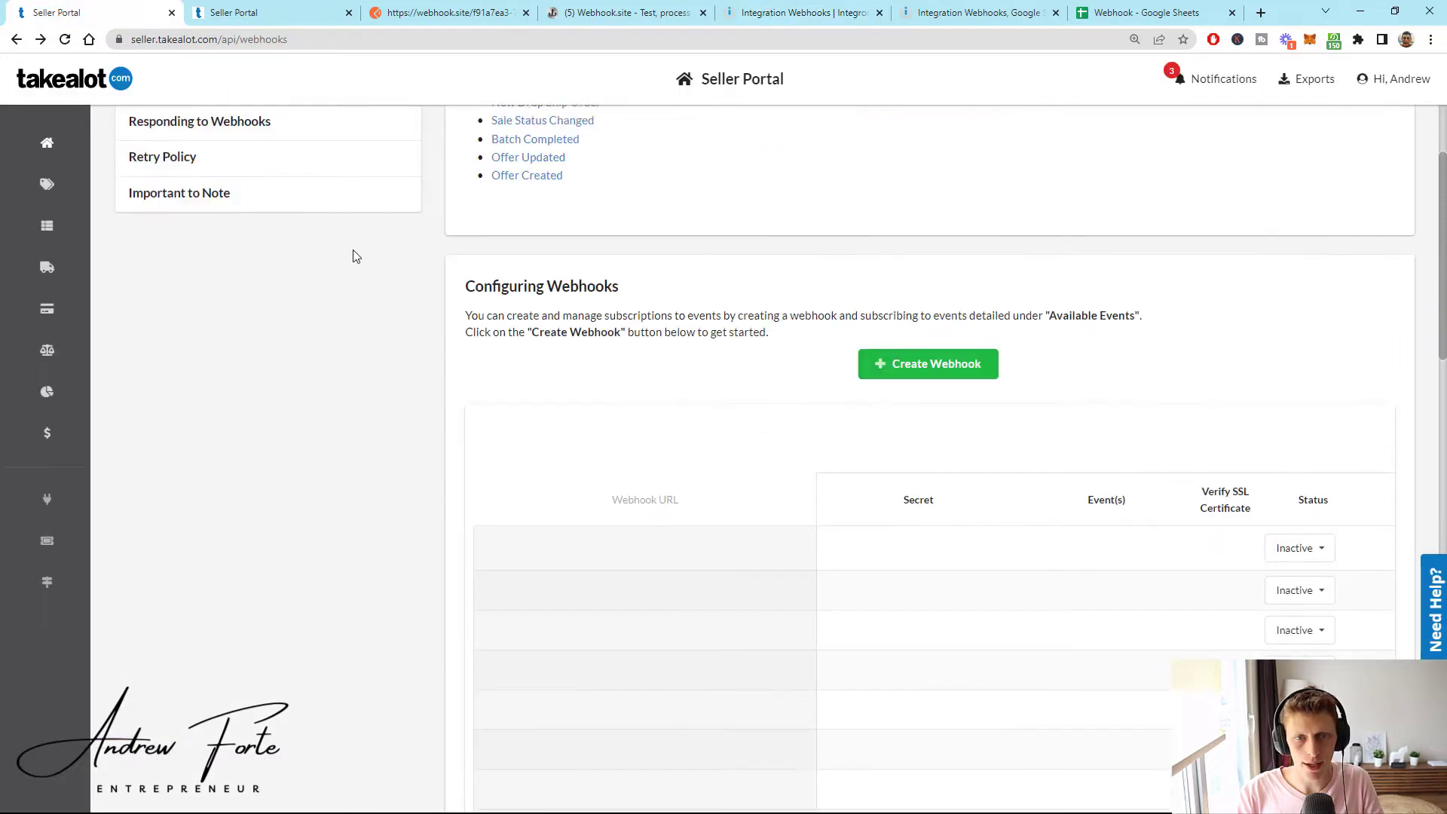
{"action": "left_click", "coordinate": [942, 461]}
{"action": "left_click", "coordinate": [649, 321]}
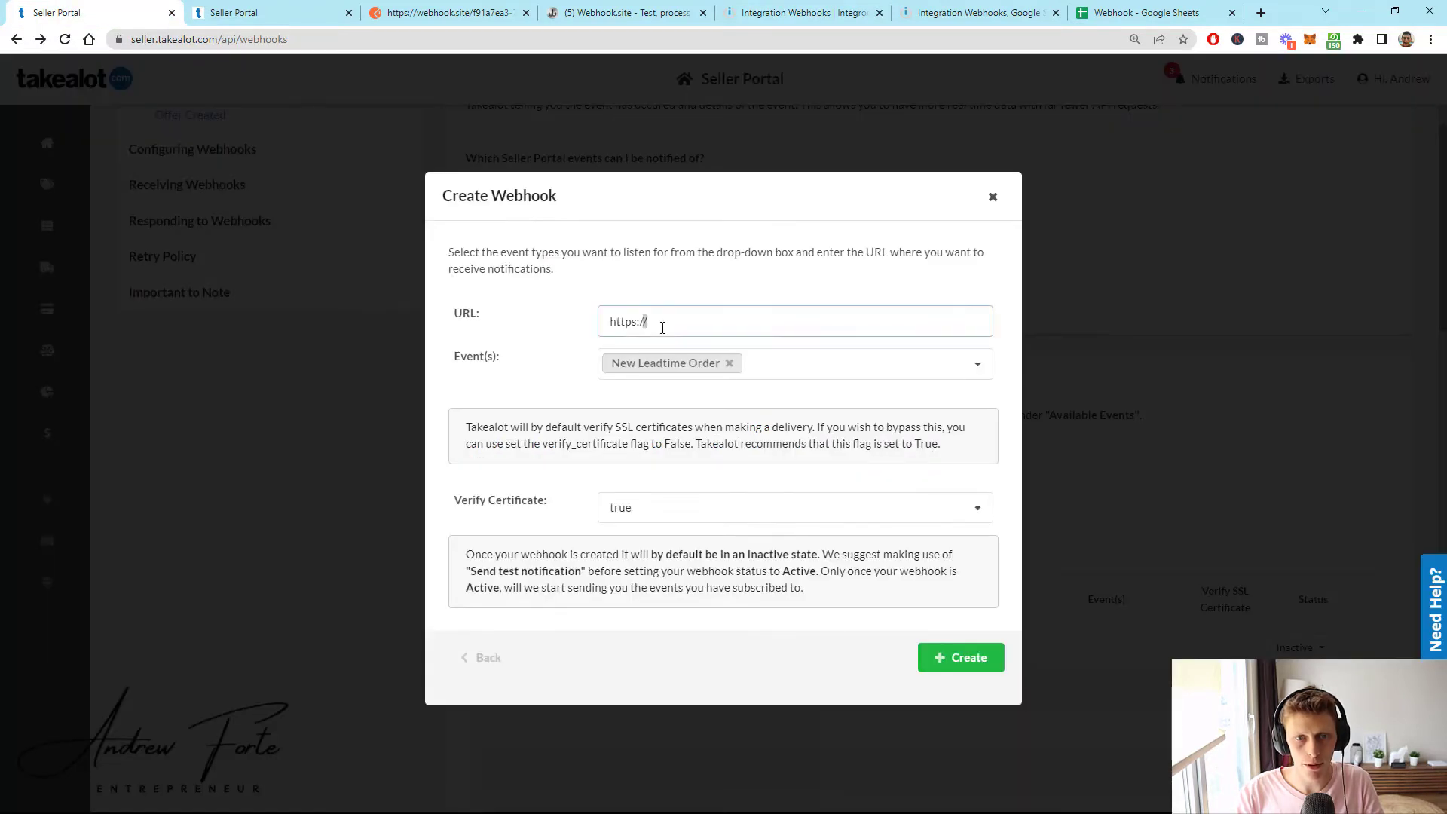
{"action": "left_click_drag", "start_coordinate": [649, 321], "coordinate": [608, 316]}
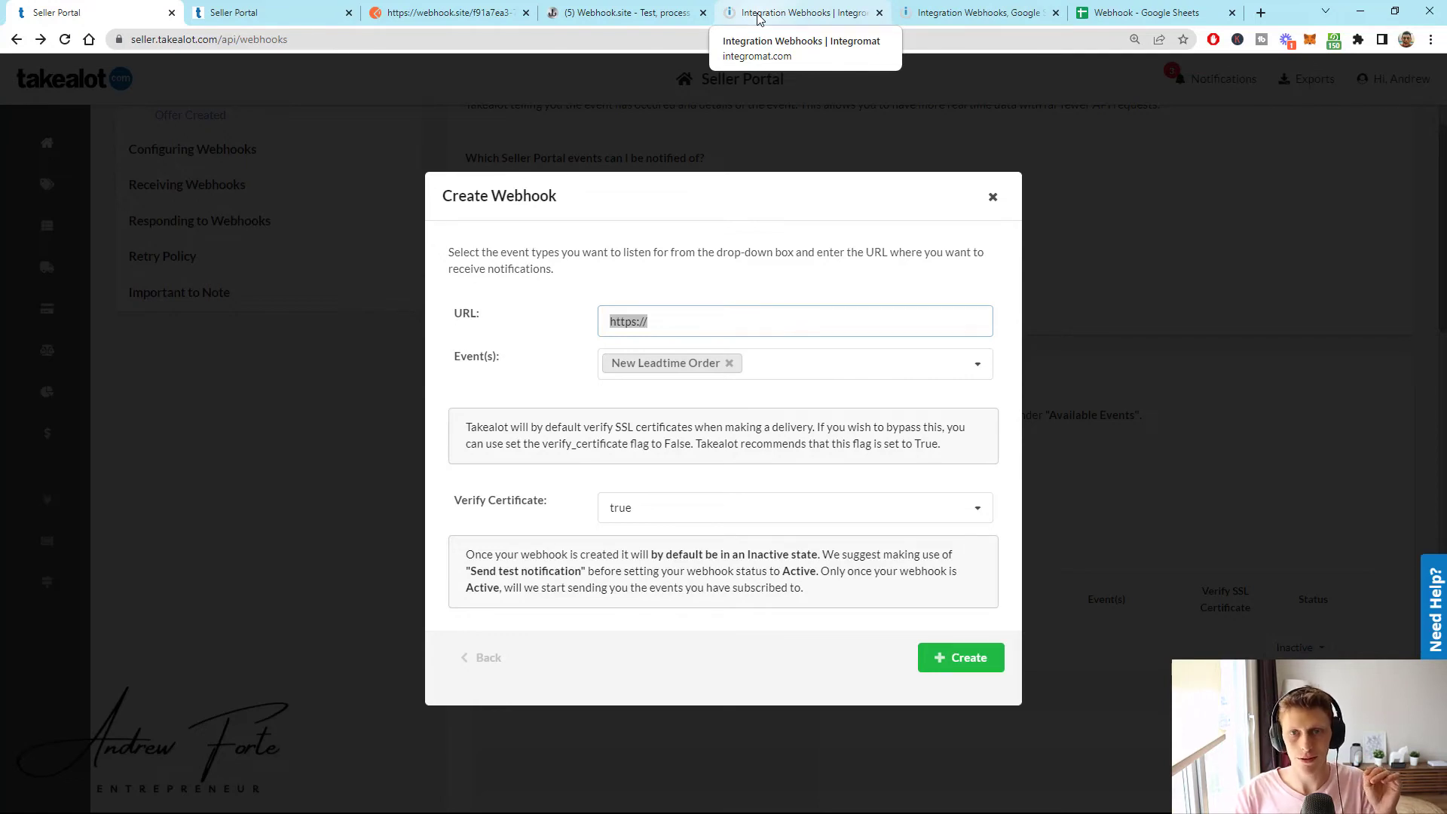
{"action": "left_click", "coordinate": [799, 9]}
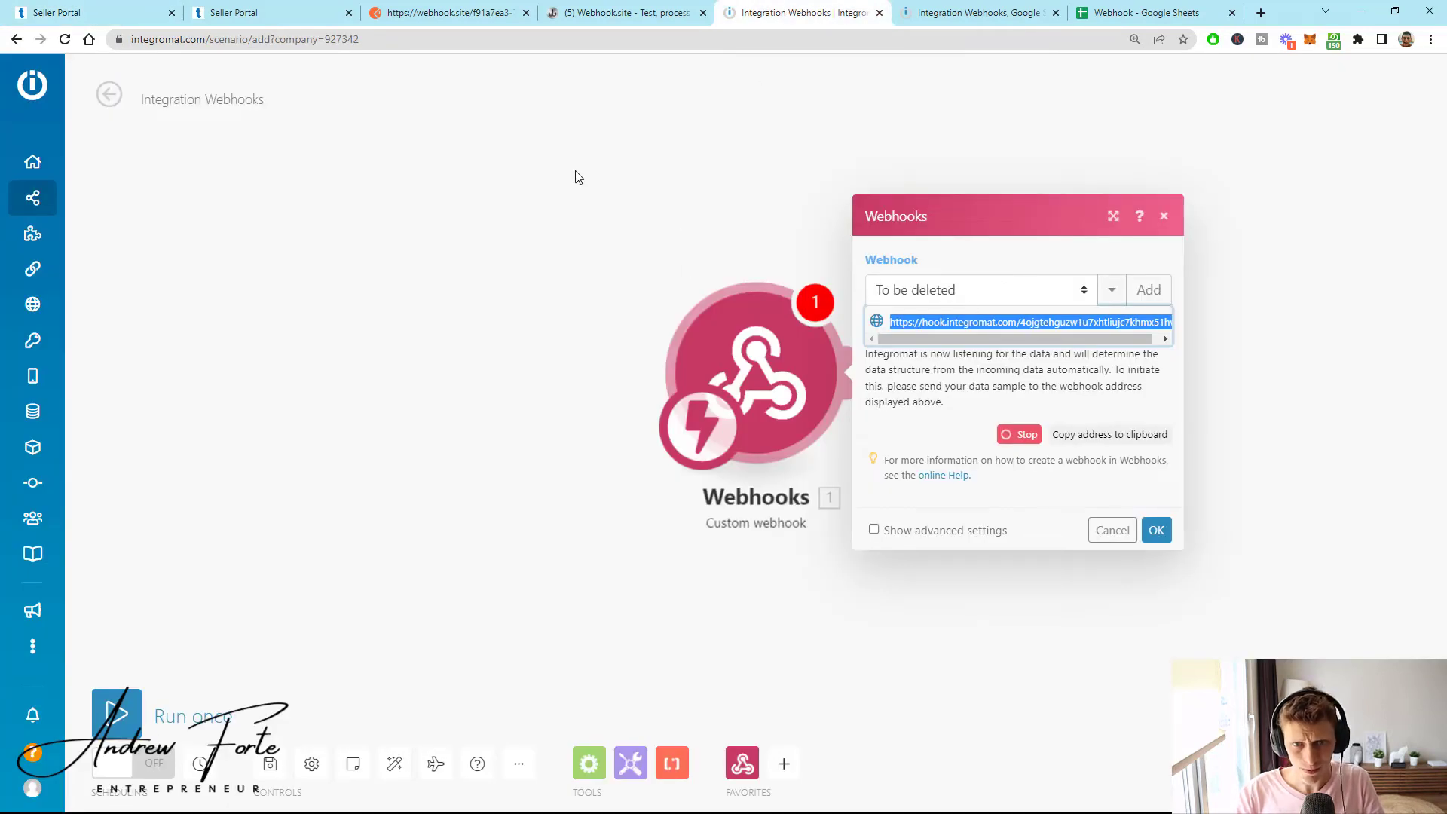
- Send the sample sale-status request from Postman to the Integromat hook and get 200 OK 'Accepted'
{"action": "left_click", "coordinate": [486, 11]}
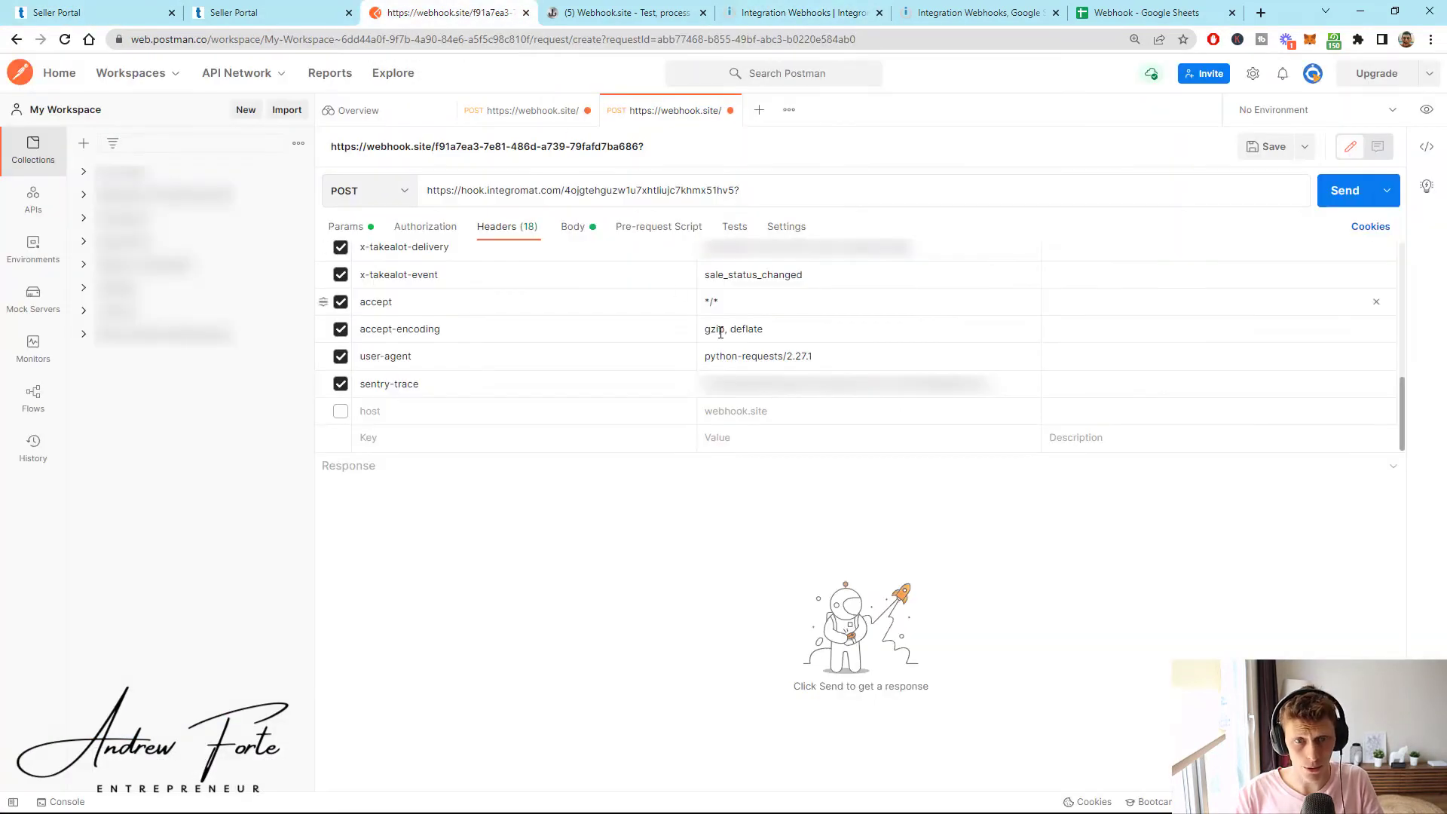
{"action": "left_click", "coordinate": [1340, 195]}
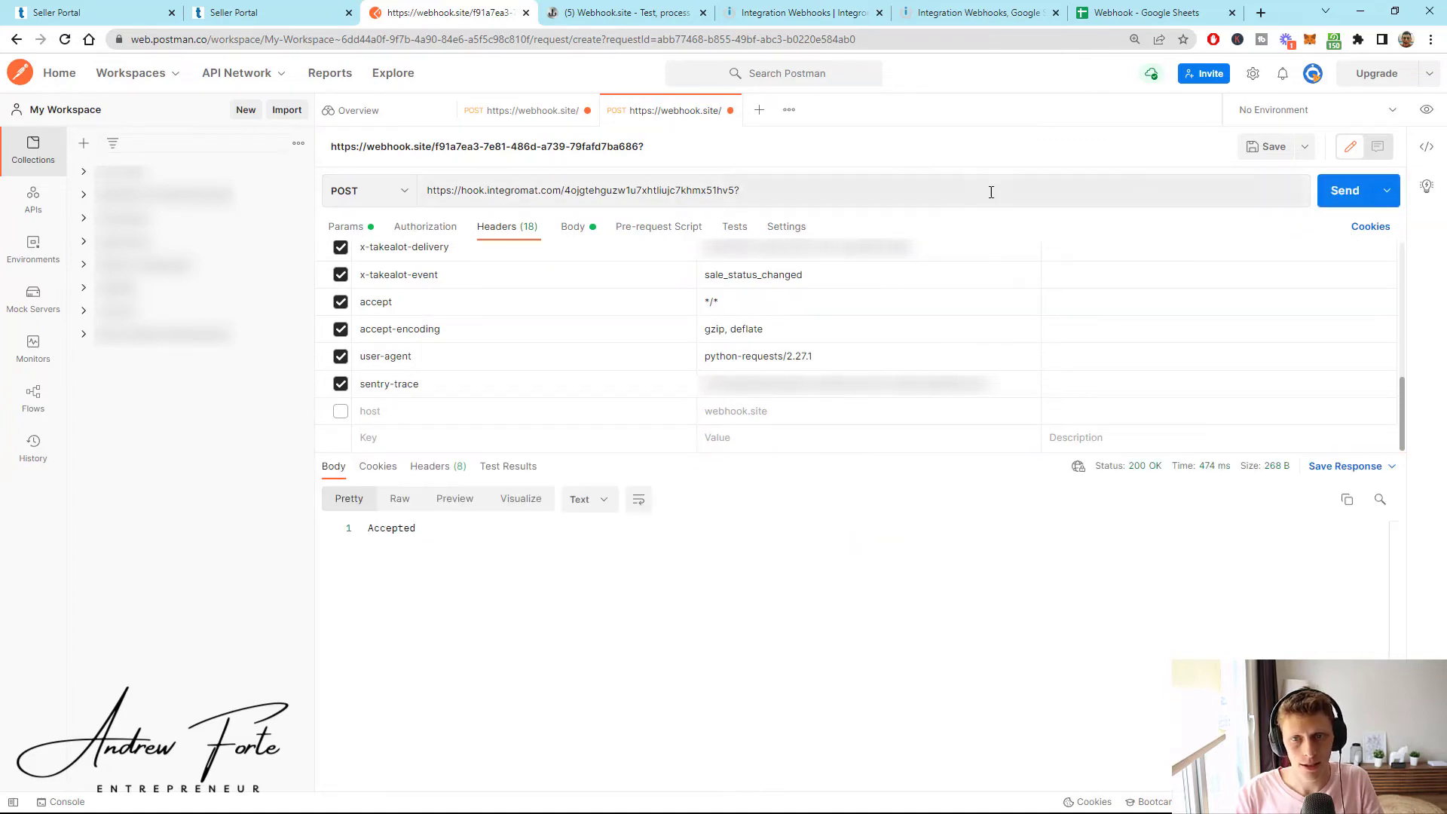
{"action": "left_click", "coordinate": [785, 10]}
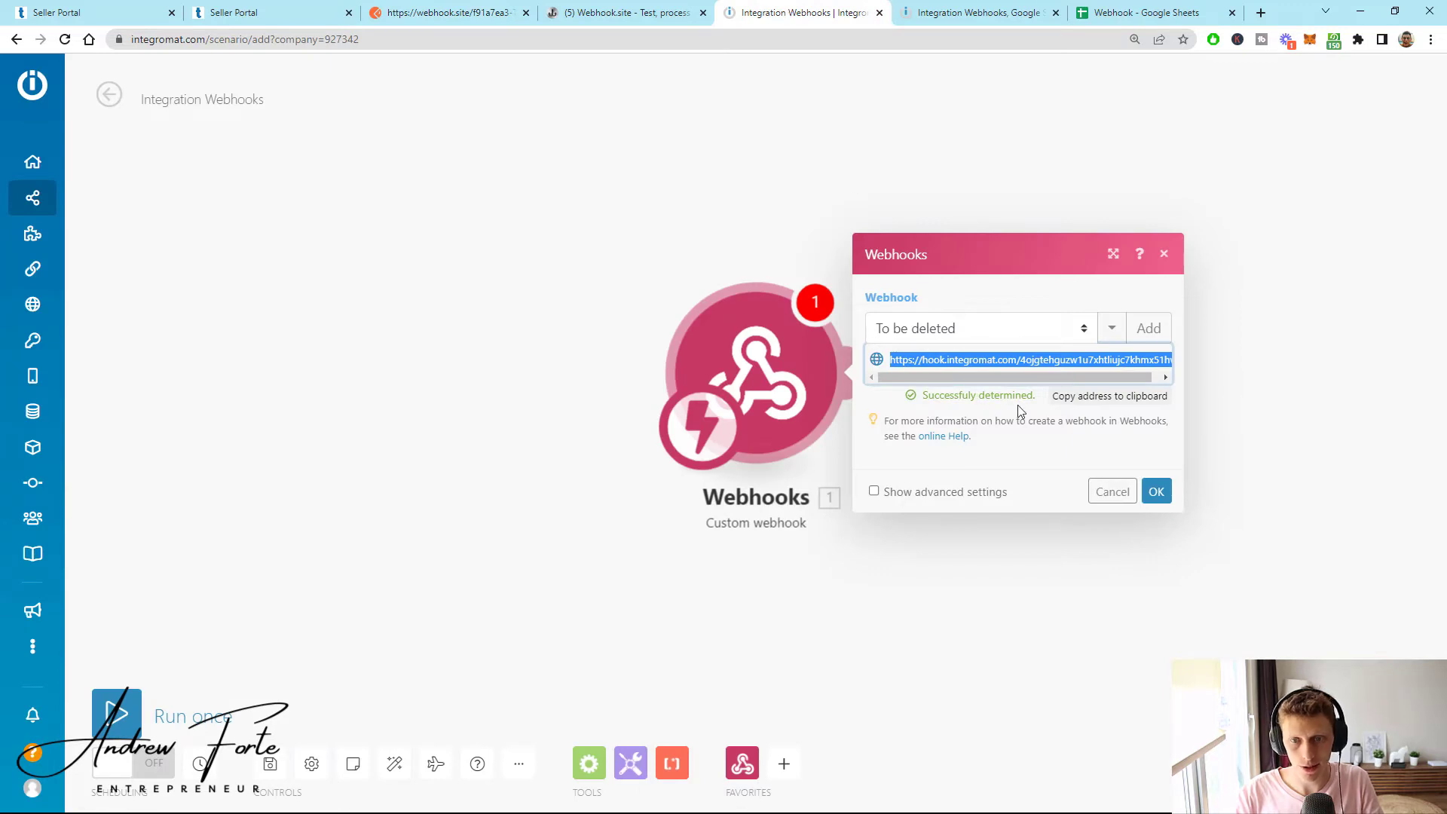
- Confirm the webhook and add a Google Sheets 'Add a Row' module after it
{"action": "left_click", "coordinate": [1166, 500]}
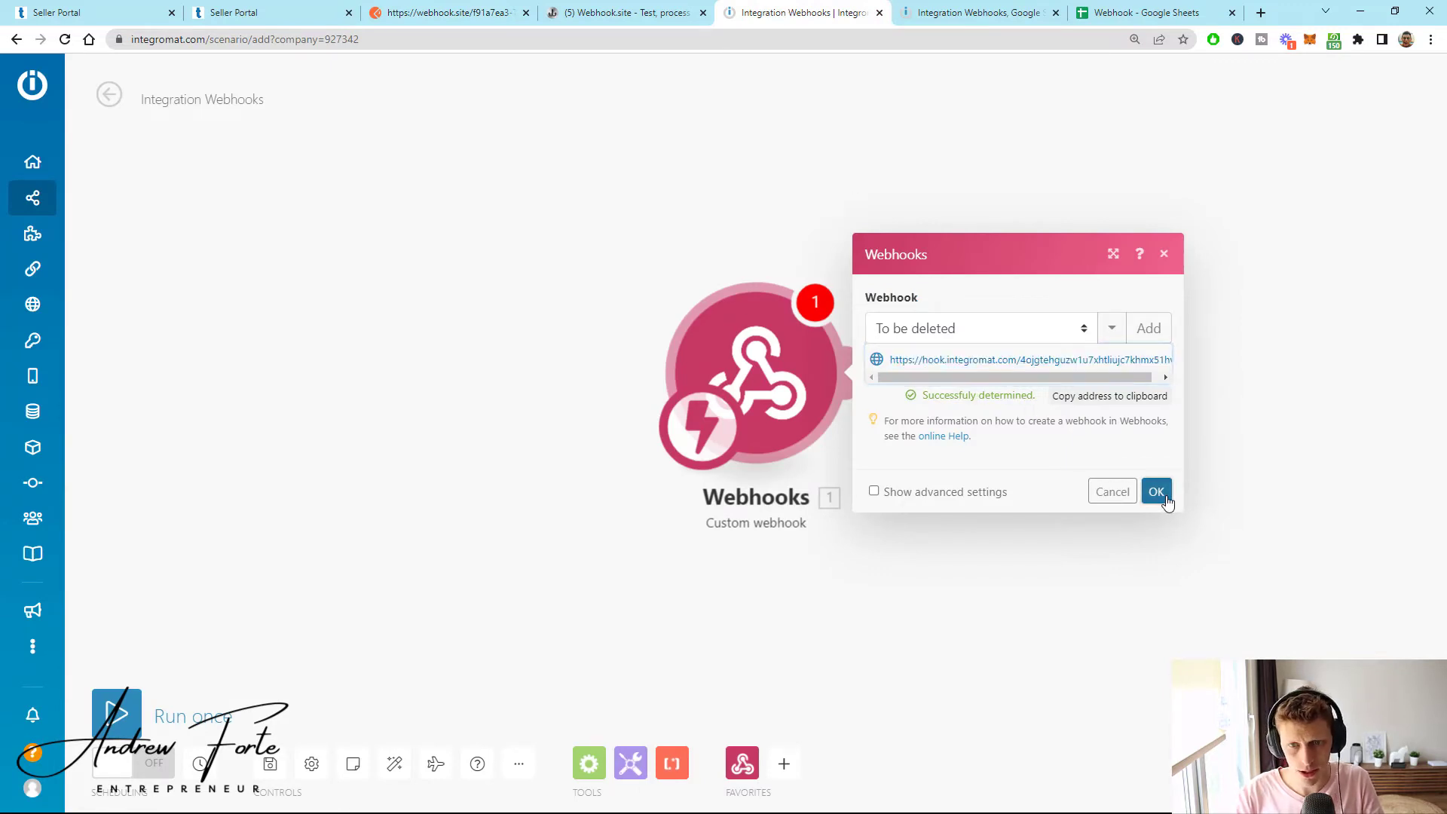
{"action": "left_click", "coordinate": [865, 371]}
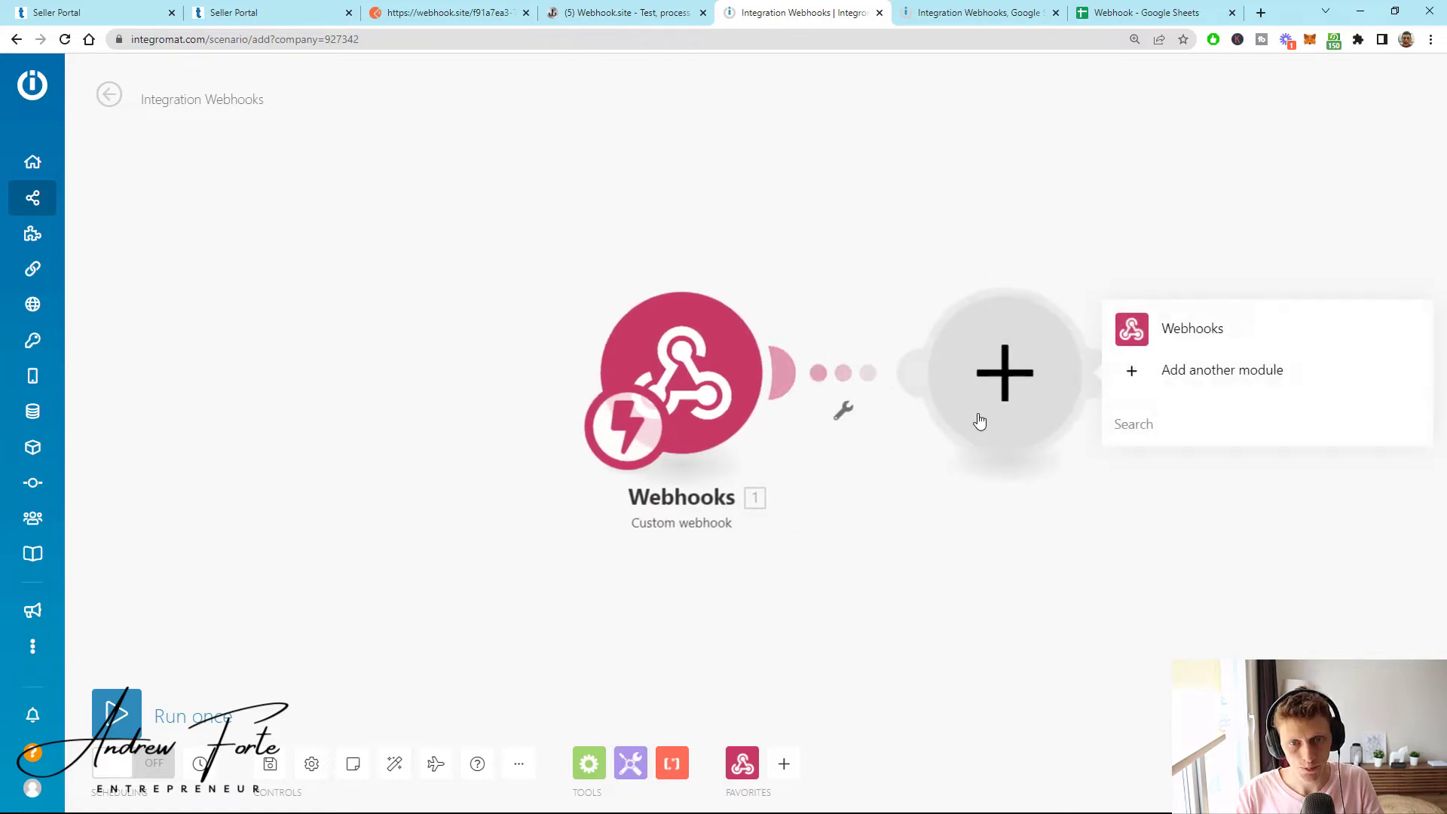
{"action": "type", "text": "google"}
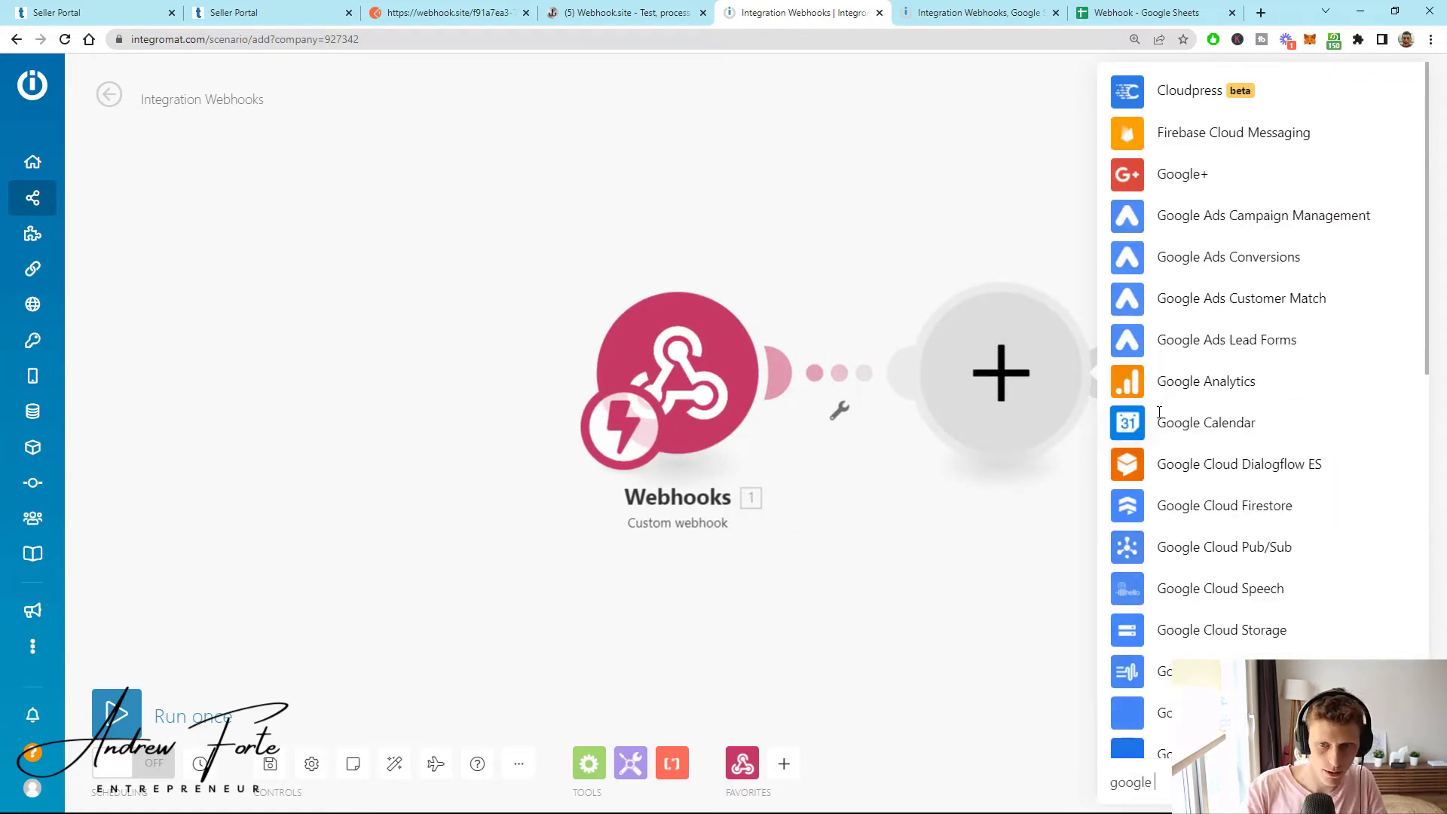
{"action": "type", "text": " shee"}
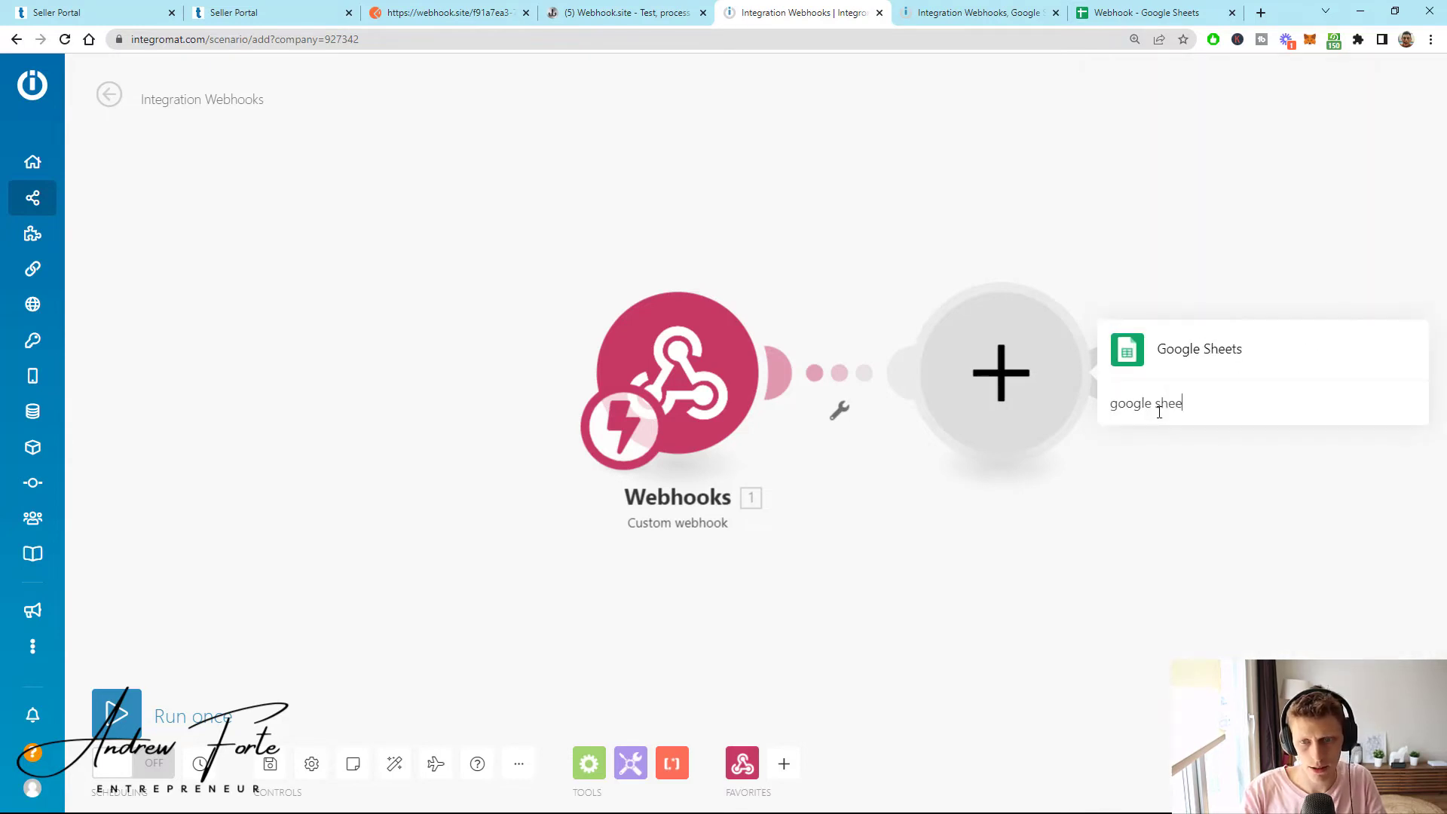
{"action": "left_click", "coordinate": [1176, 324]}
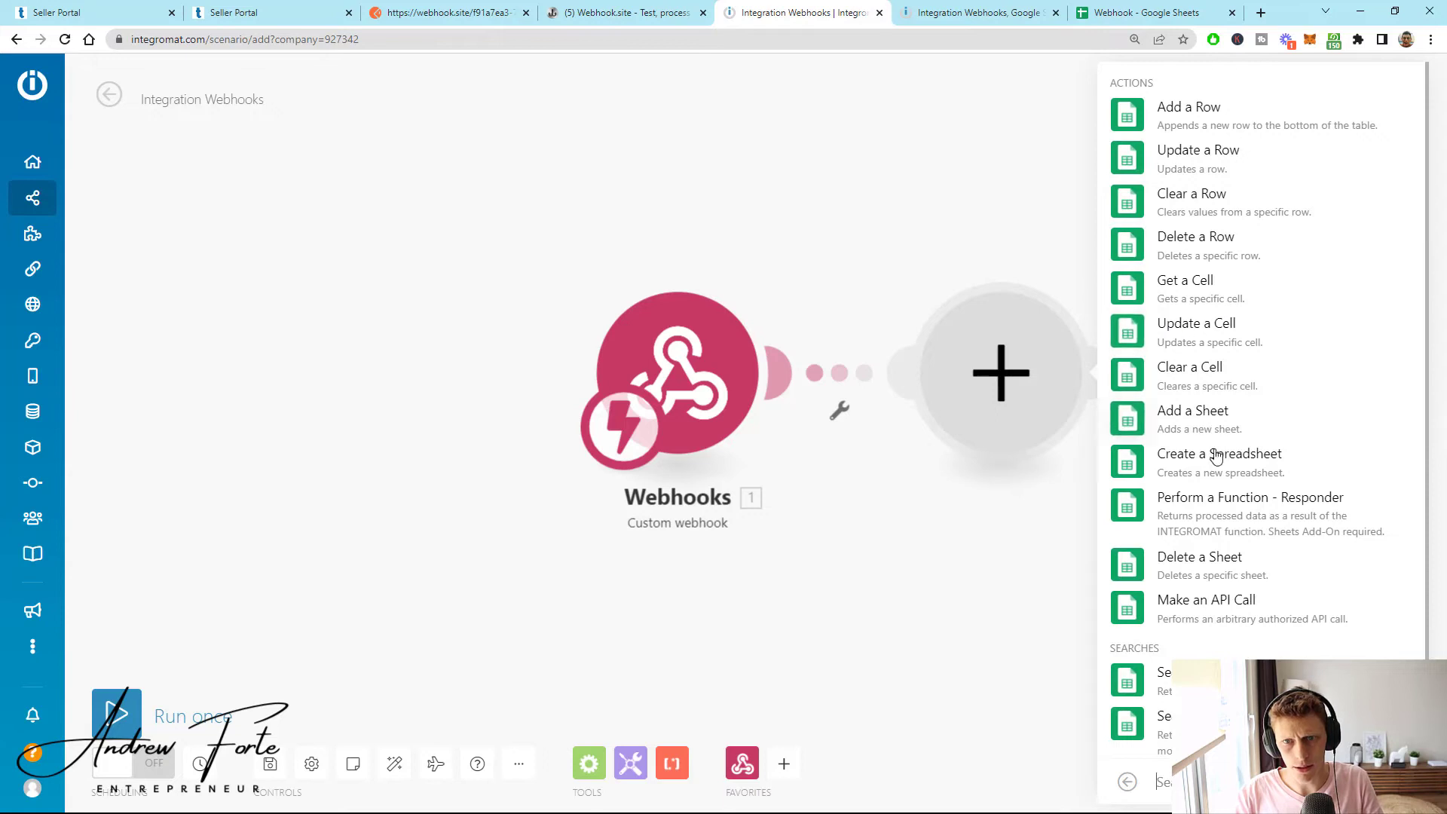
{"action": "left_click", "coordinate": [1222, 119]}
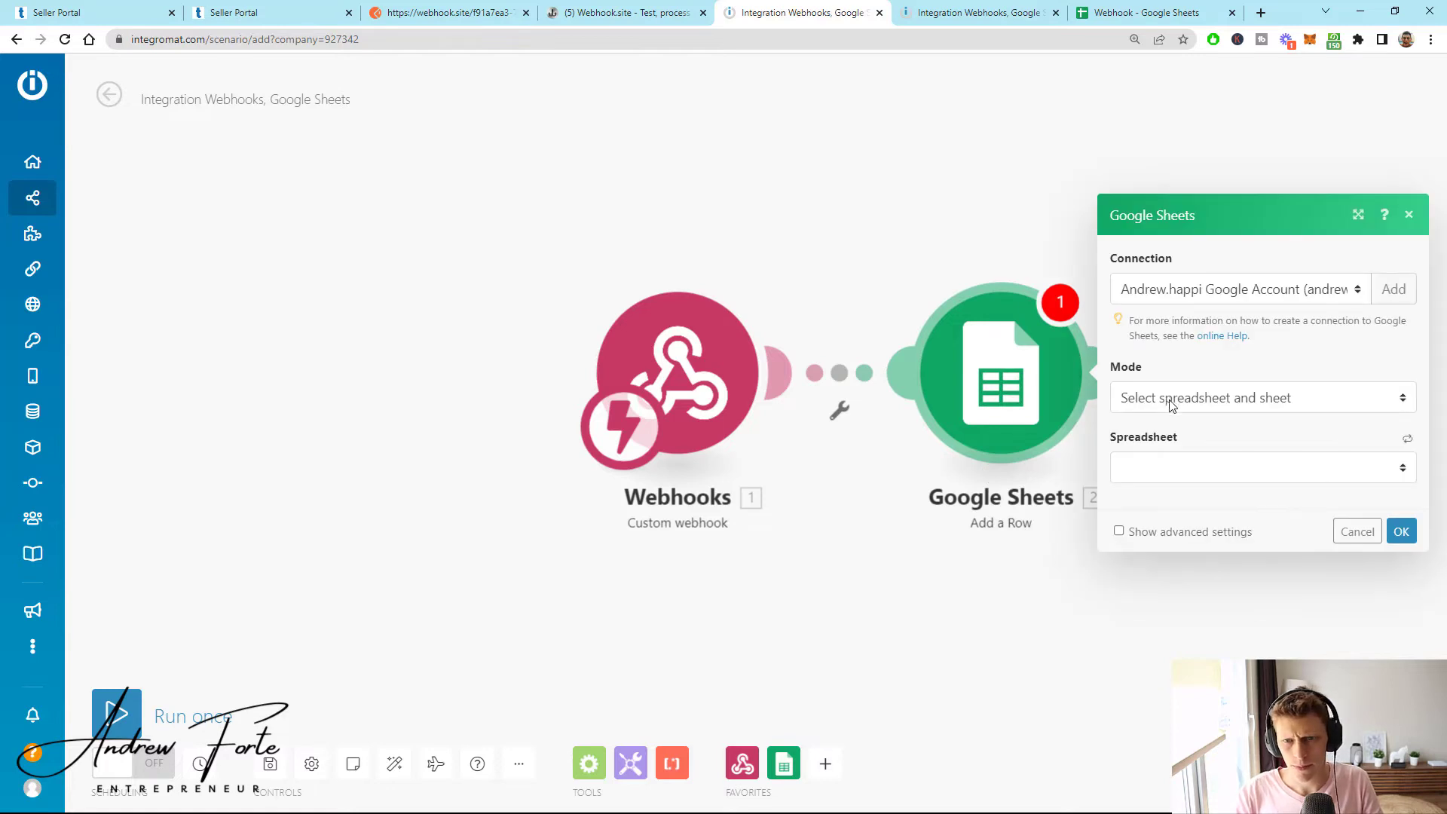
- Target the Webhook spreadsheet's Sheet1 in the Add a Row module
{"action": "left_click", "coordinate": [1154, 462]}
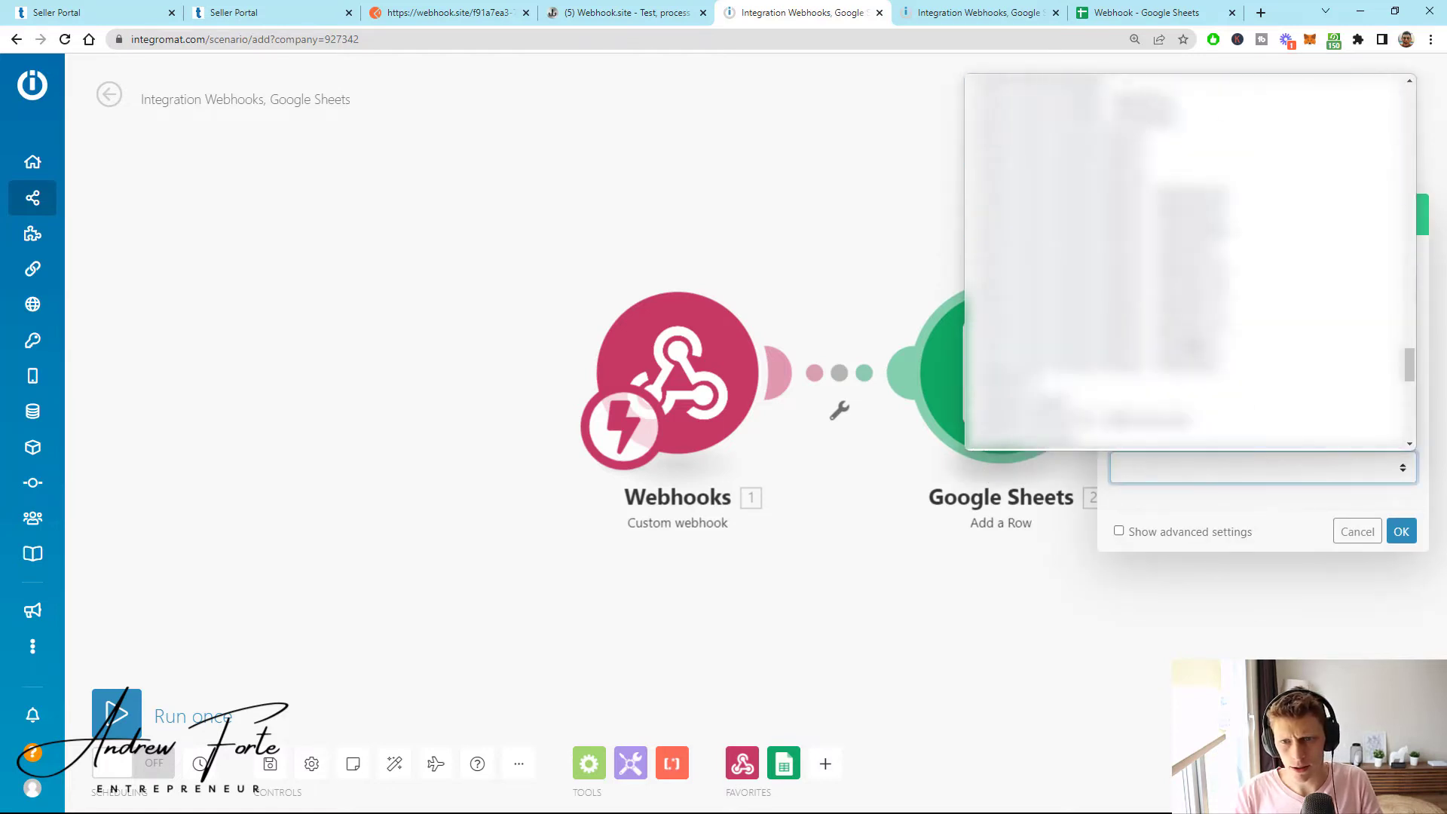
{"action": "left_click", "coordinate": [1095, 285]}
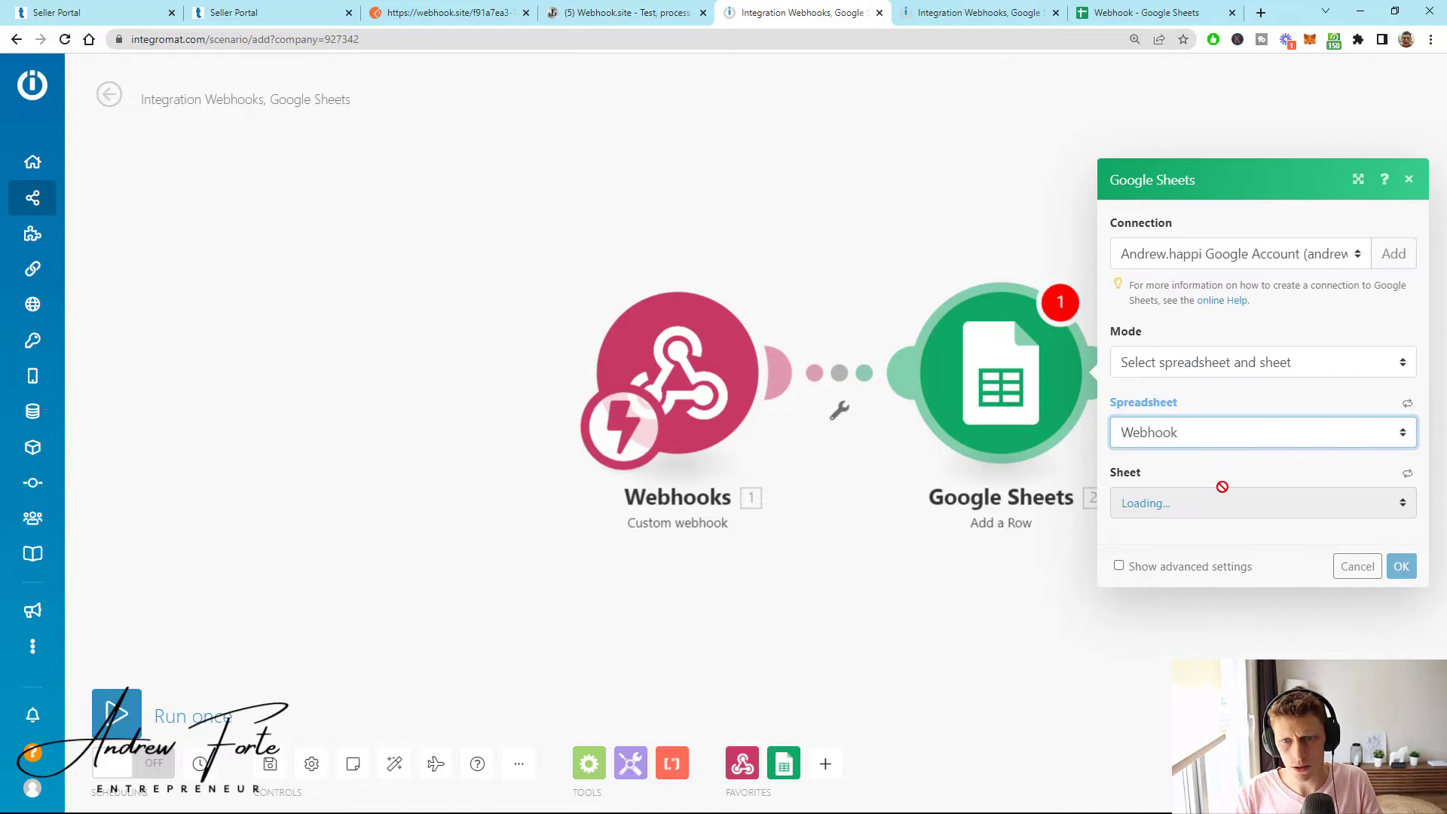
{"action": "left_click", "coordinate": [1150, 505]}
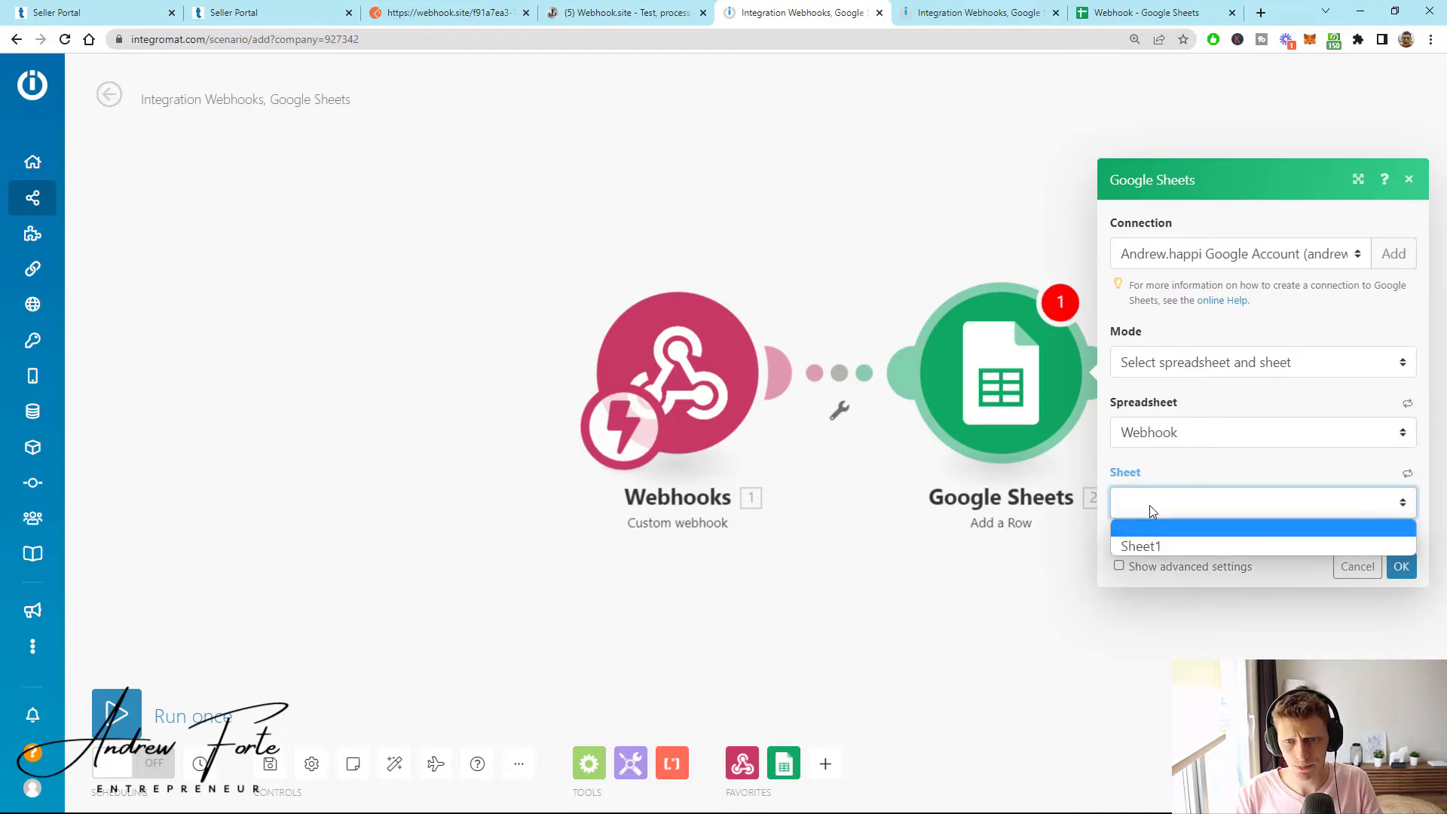
{"action": "left_click", "coordinate": [1148, 549]}
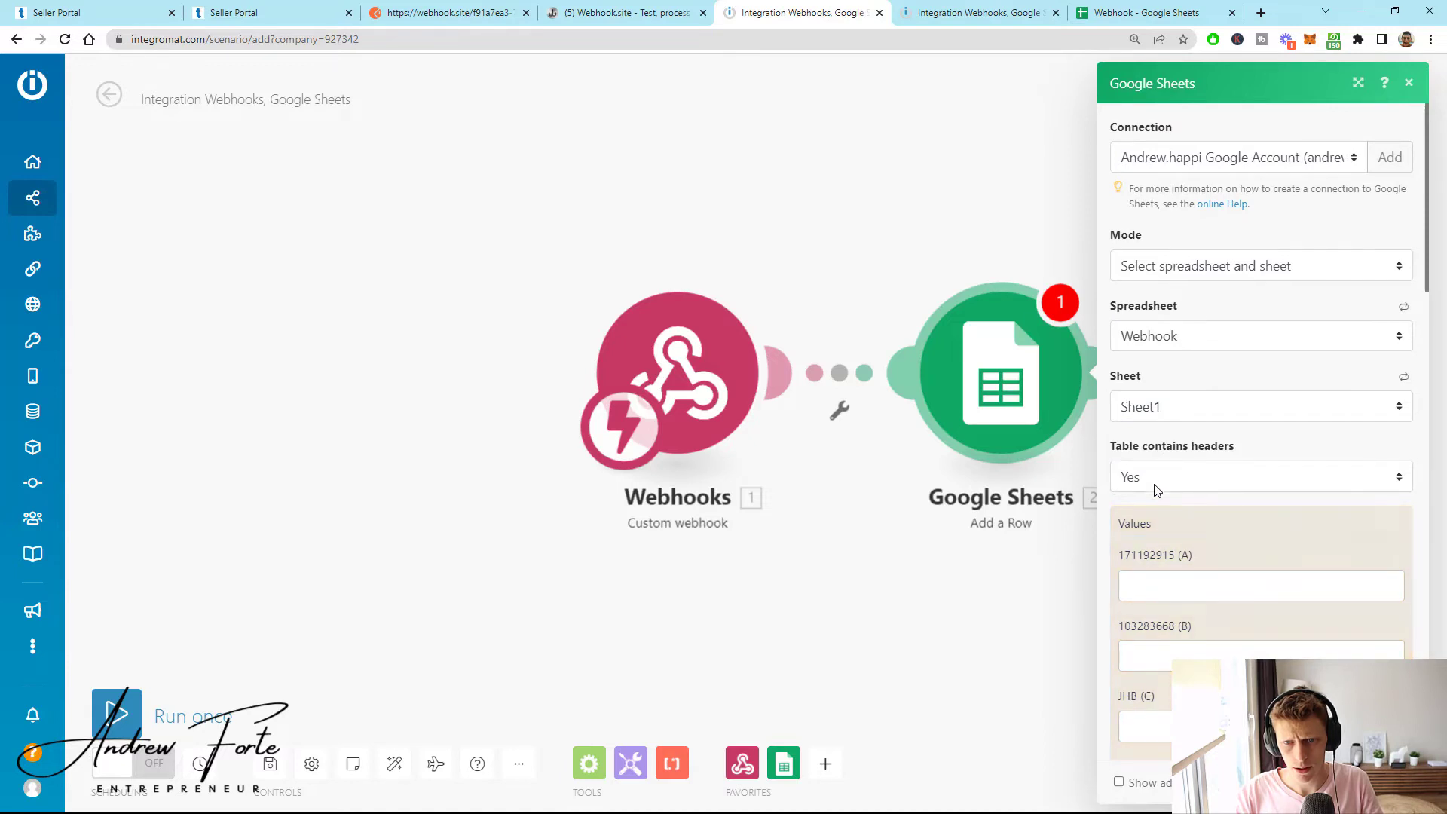
{"action": "scroll", "coordinate": [1157, 486], "scroll_direction": "down", "scroll_amount": 7}
{"action": "scroll", "coordinate": [1168, 505], "scroll_direction": "up", "scroll_amount": 6}
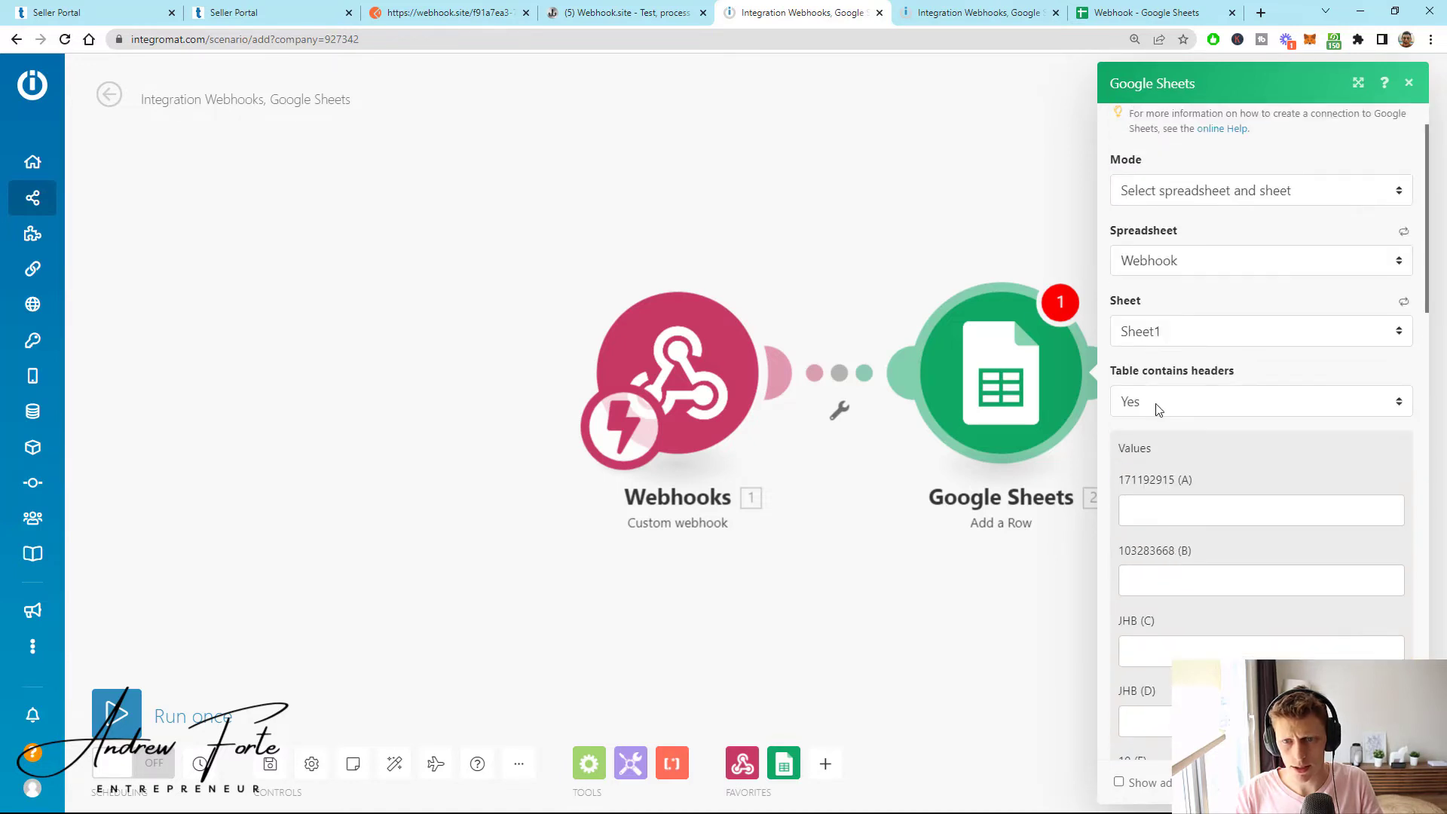
- Map order_item_id to column A, offer_id to column B and warehouse to column C
{"action": "left_click", "coordinate": [1181, 517]}
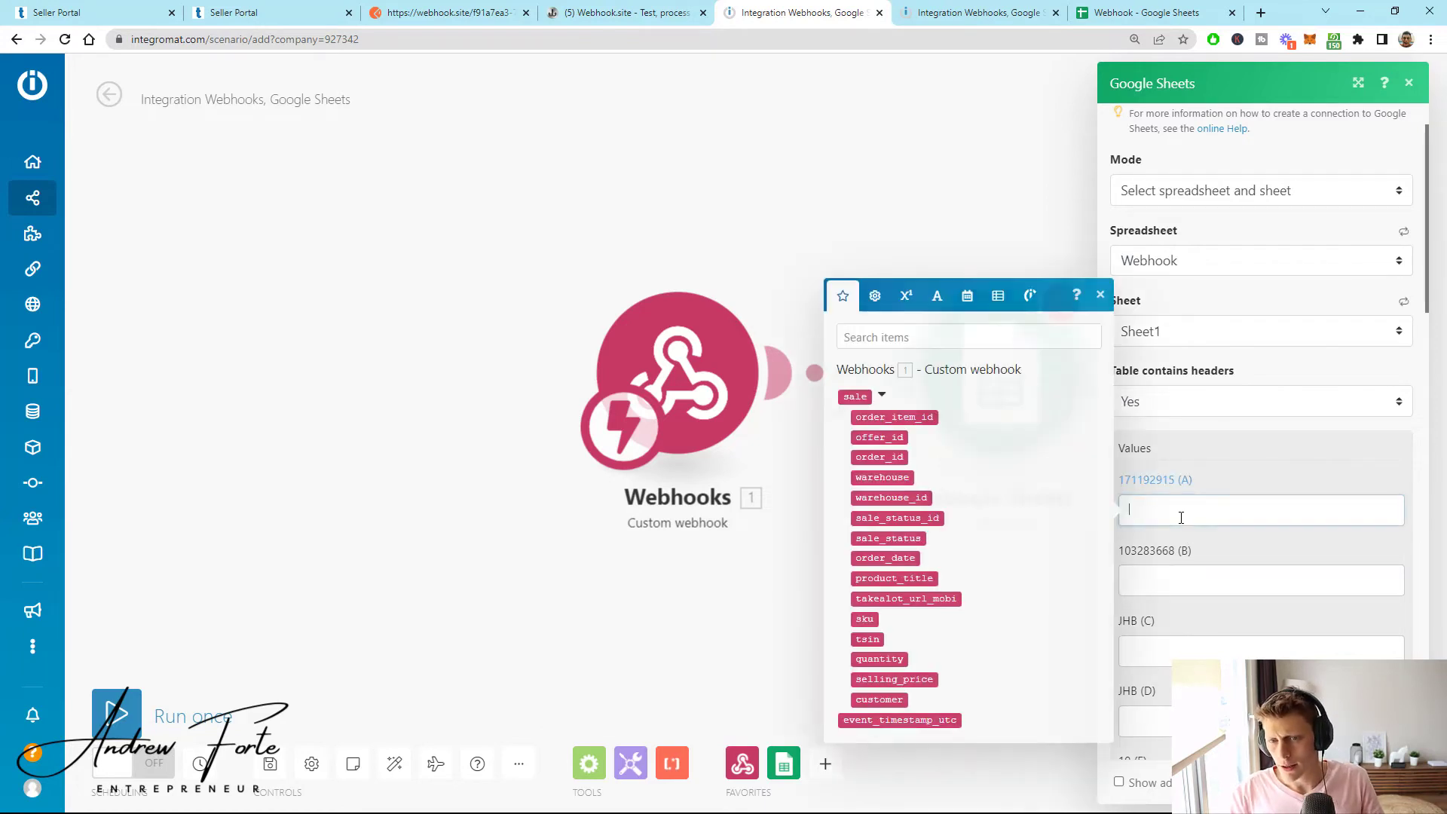
{"action": "left_click", "coordinate": [894, 417]}
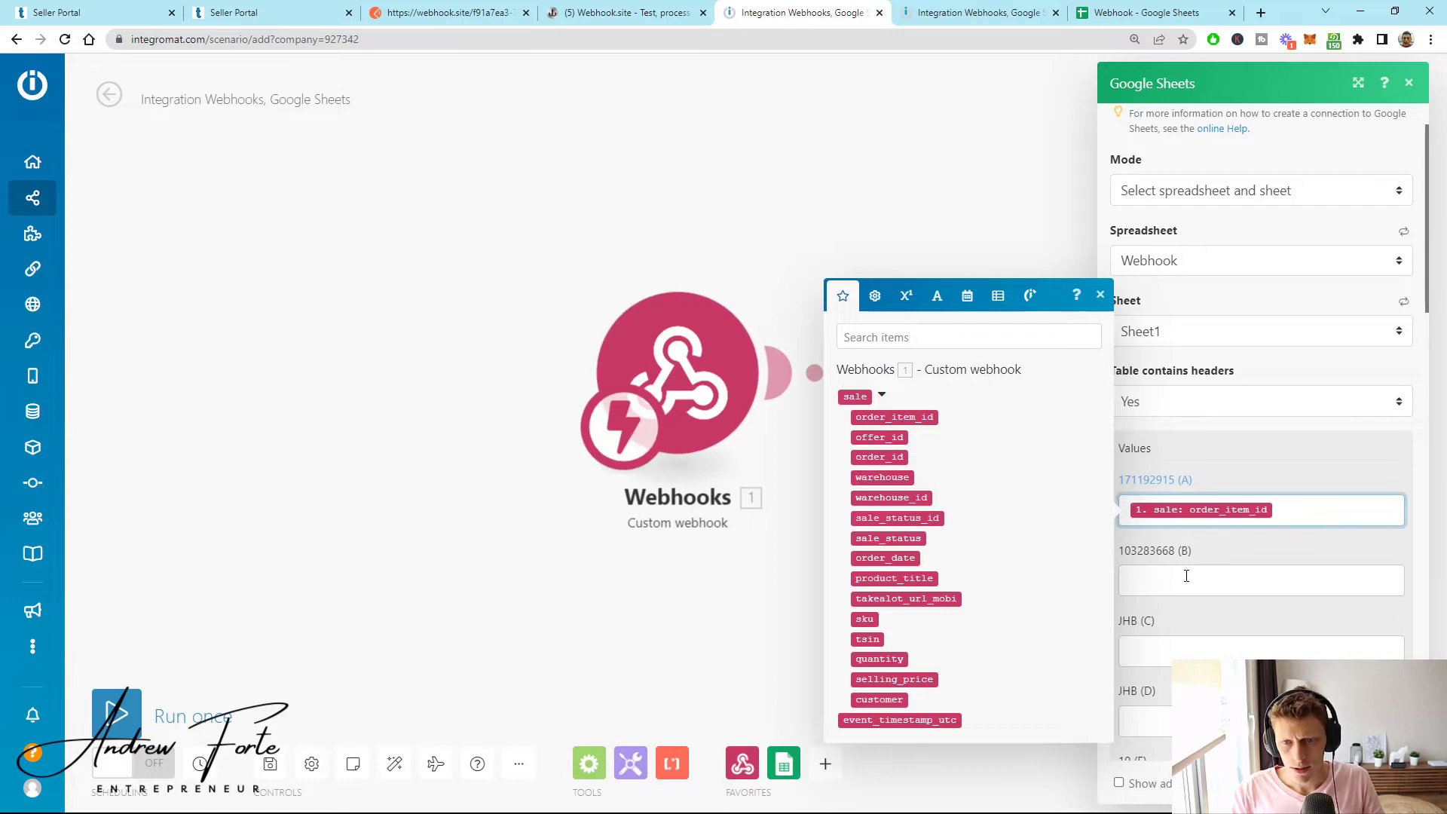
{"action": "left_click", "coordinate": [1187, 586]}
{"action": "left_click", "coordinate": [879, 498]}
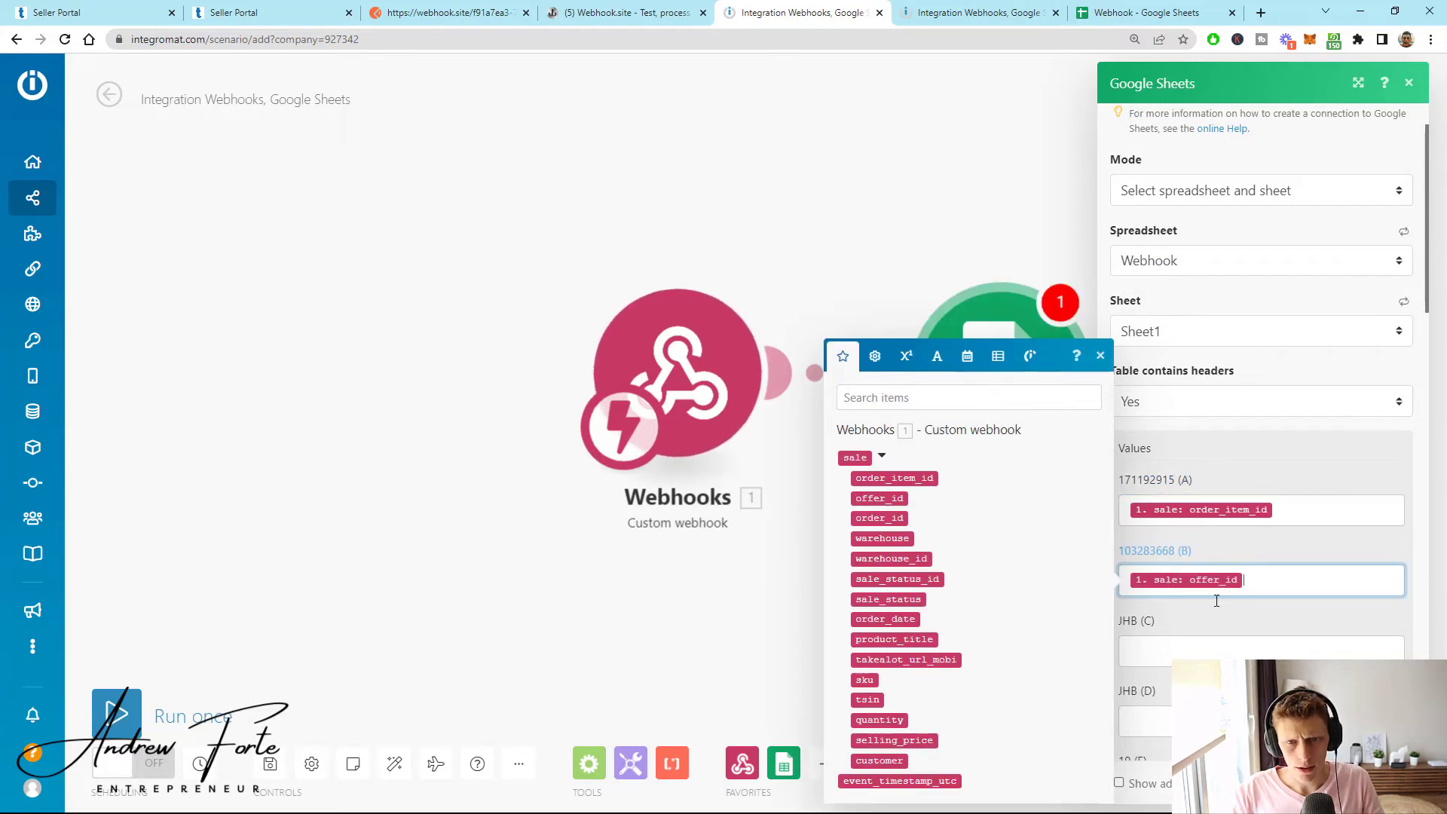
{"action": "left_click", "coordinate": [1213, 650]}
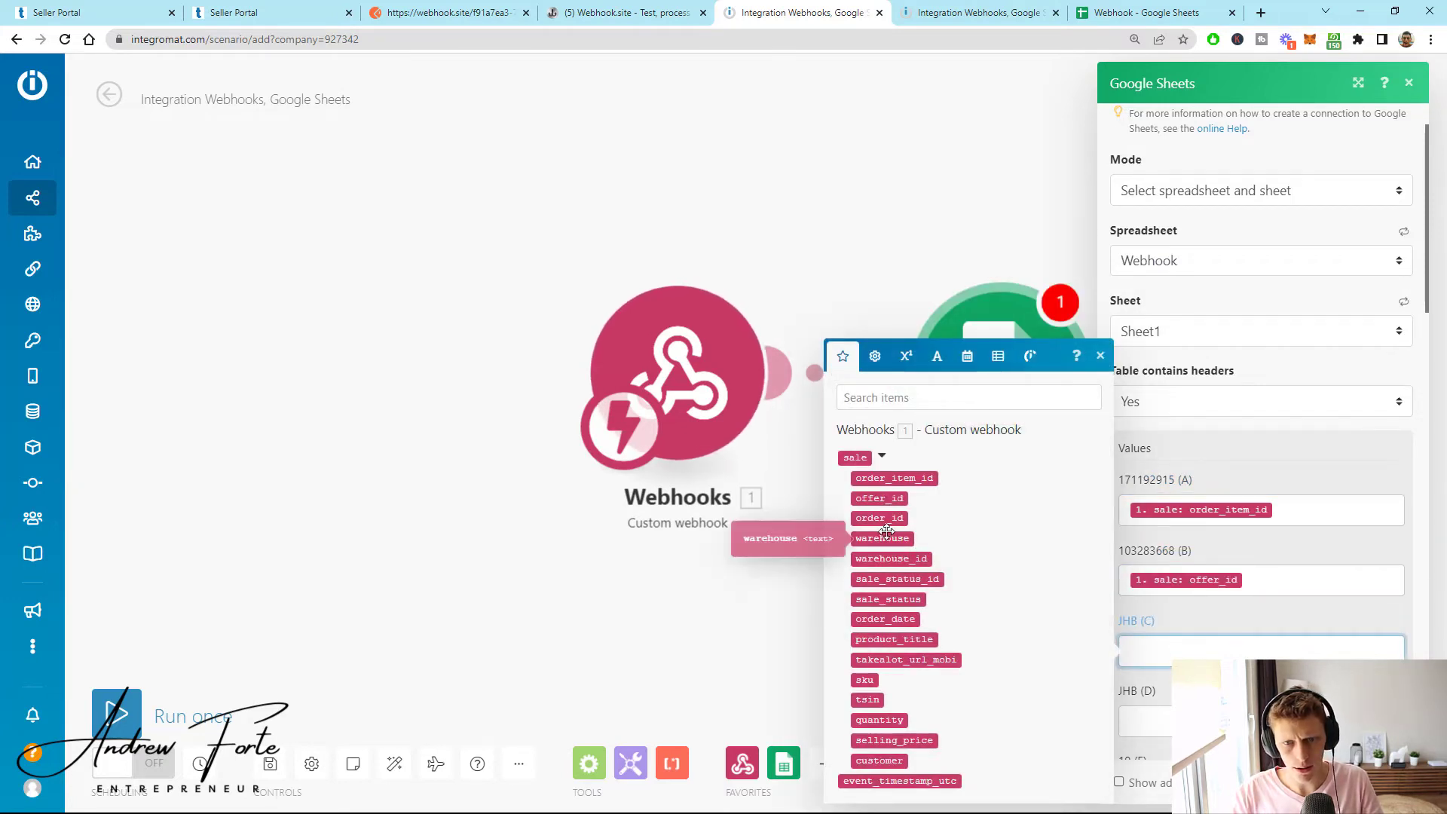
{"action": "left_click", "coordinate": [882, 537]}
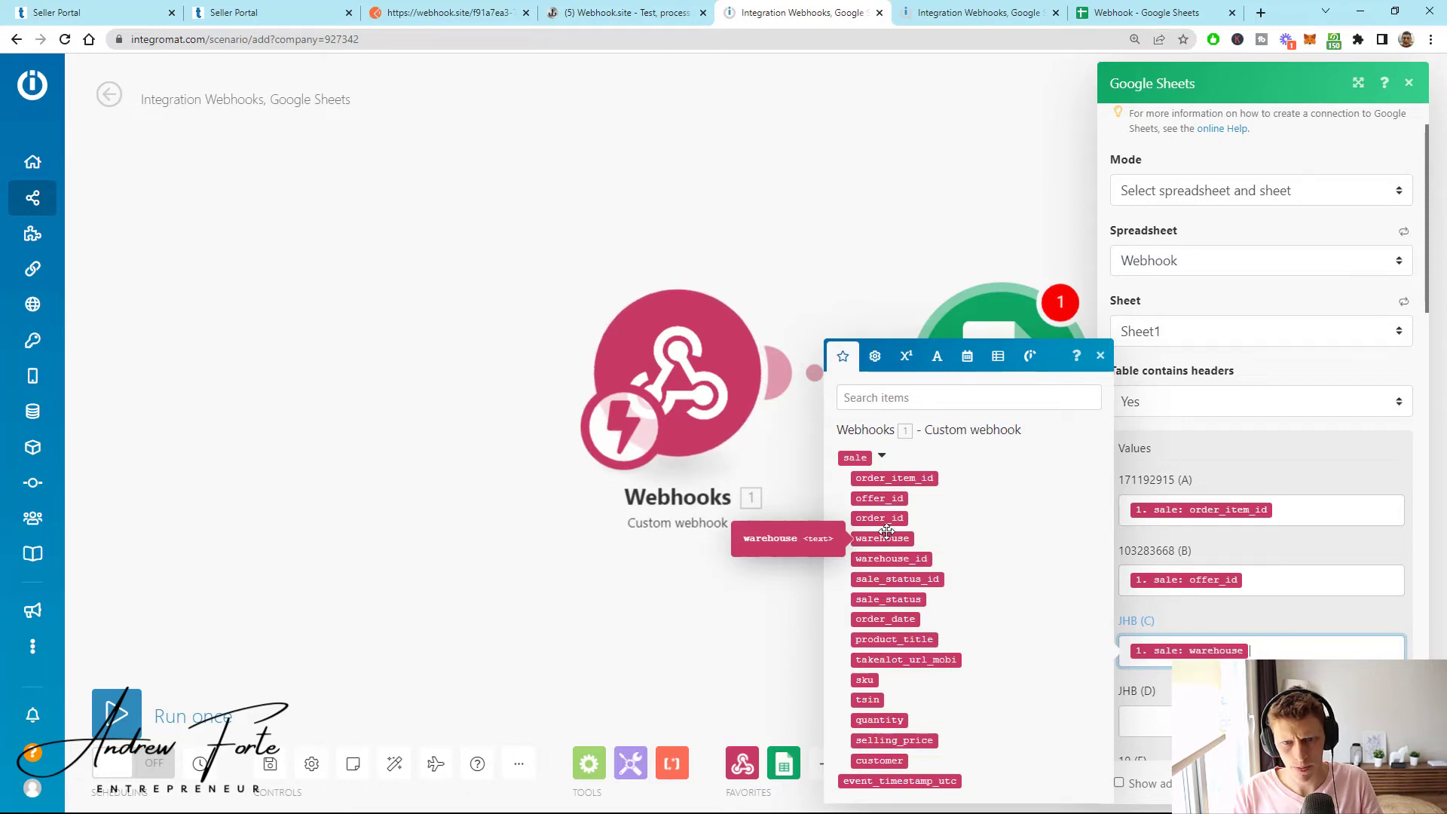
{"action": "left_click", "coordinate": [1264, 578]}
{"action": "key", "text": "BackSpace"}
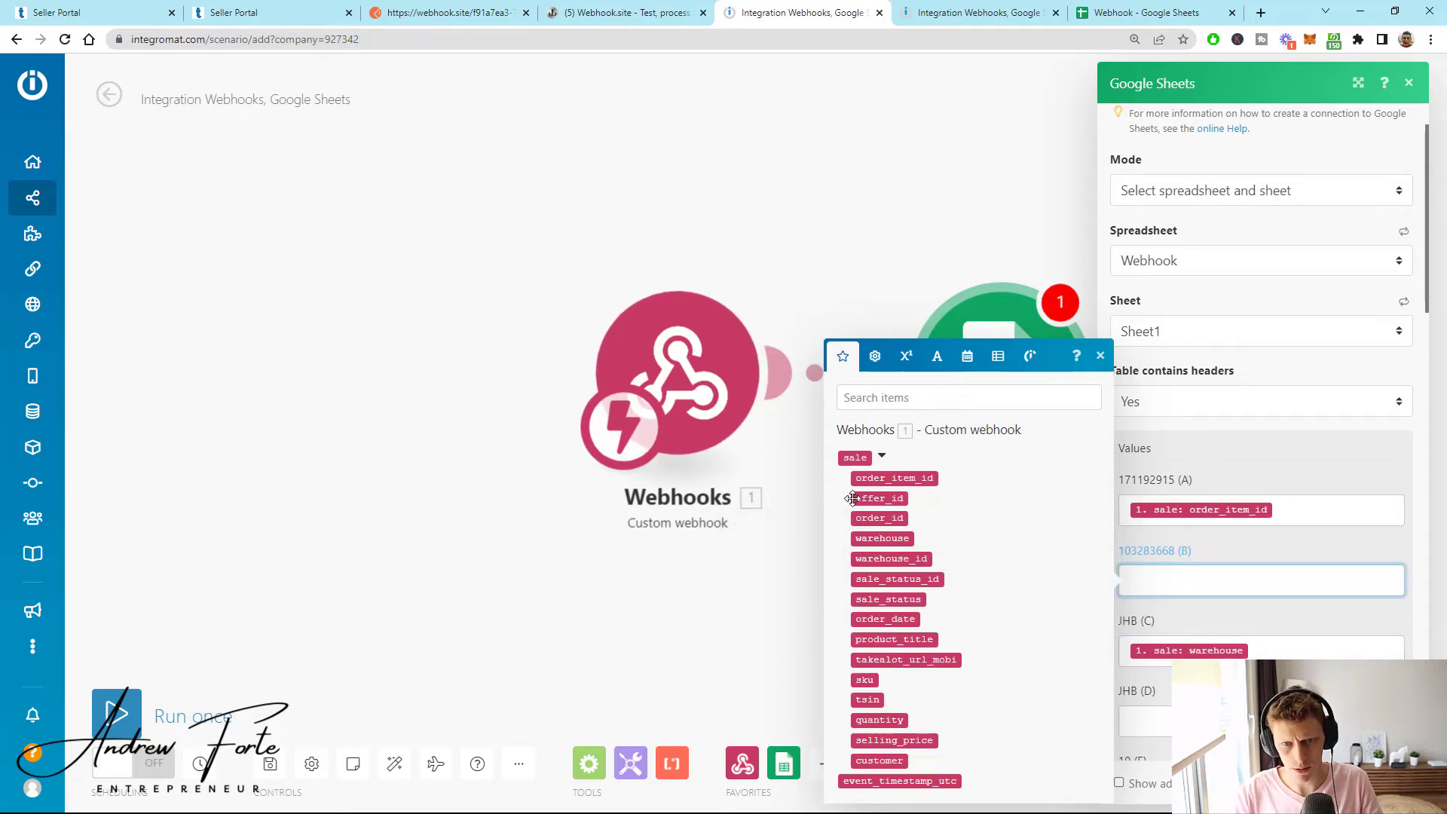
{"action": "left_click", "coordinate": [863, 499]}
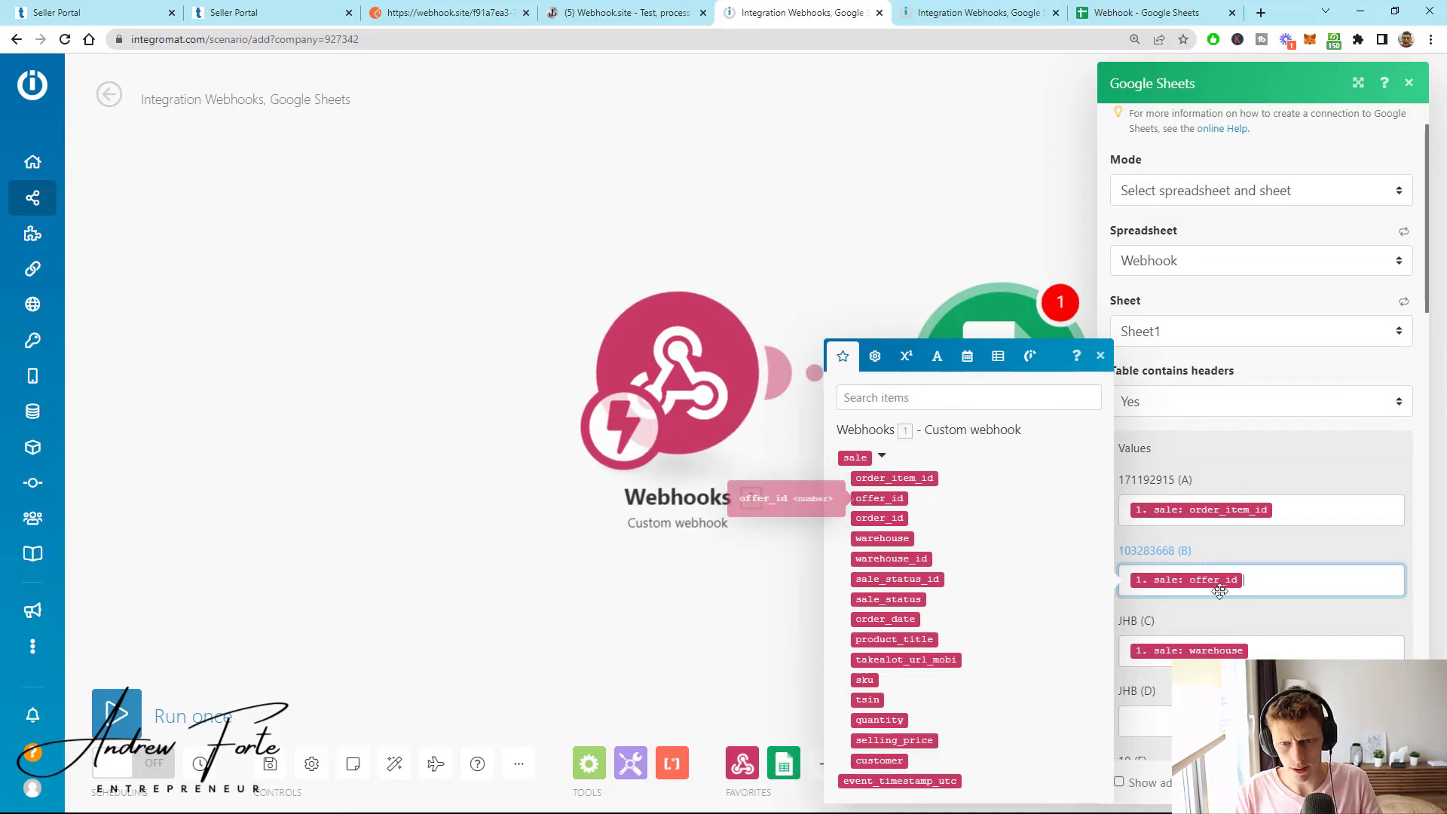
- Map sale_status_id to column D and takealot_url_mobi to column E, leaving Returned (F) empty
{"action": "scroll", "coordinate": [1154, 572], "scroll_direction": "down", "scroll_amount": 2}
{"action": "left_click", "coordinate": [1153, 569]}
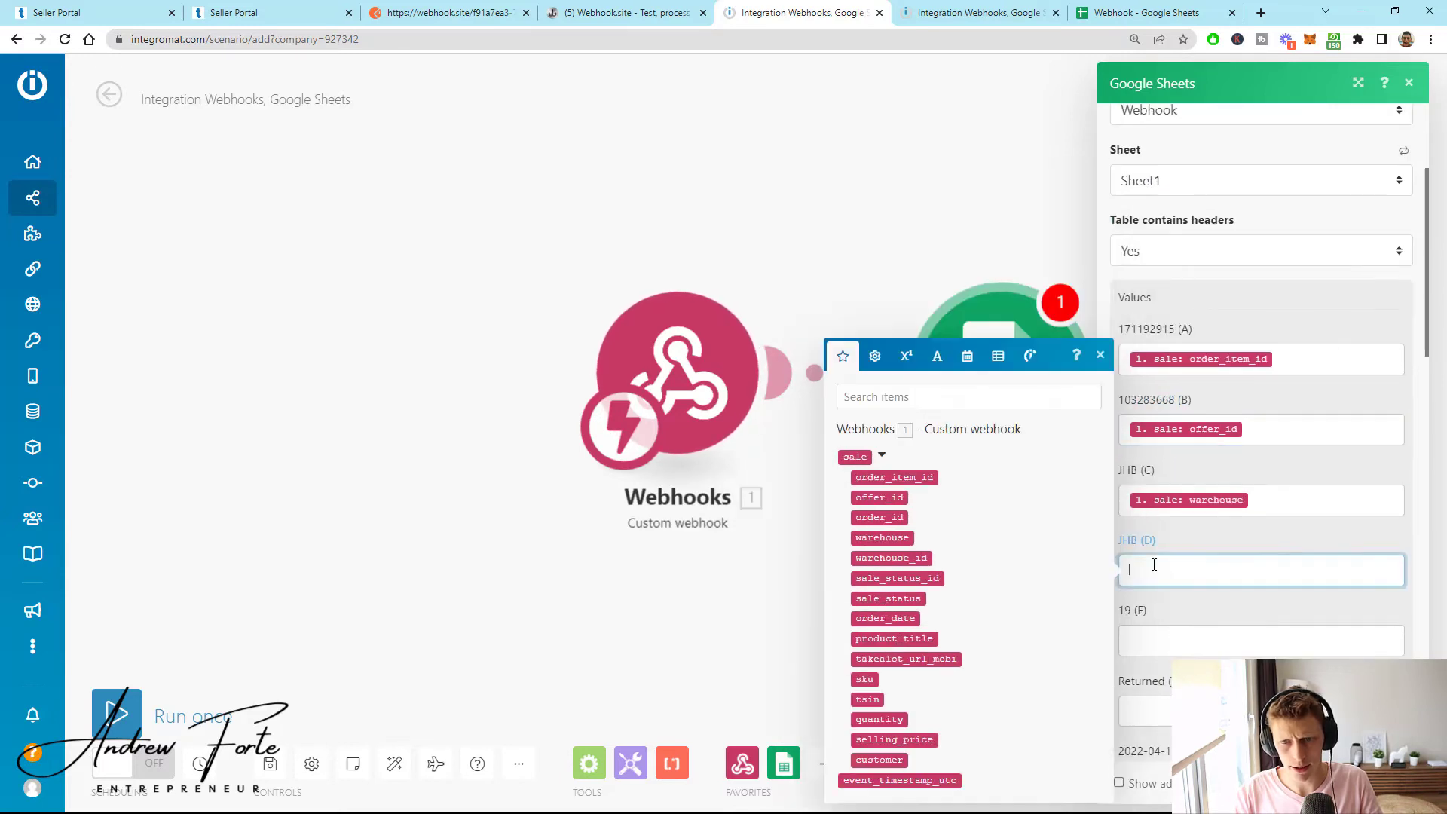
{"action": "left_click", "coordinate": [896, 578]}
{"action": "left_click", "coordinate": [1196, 639]}
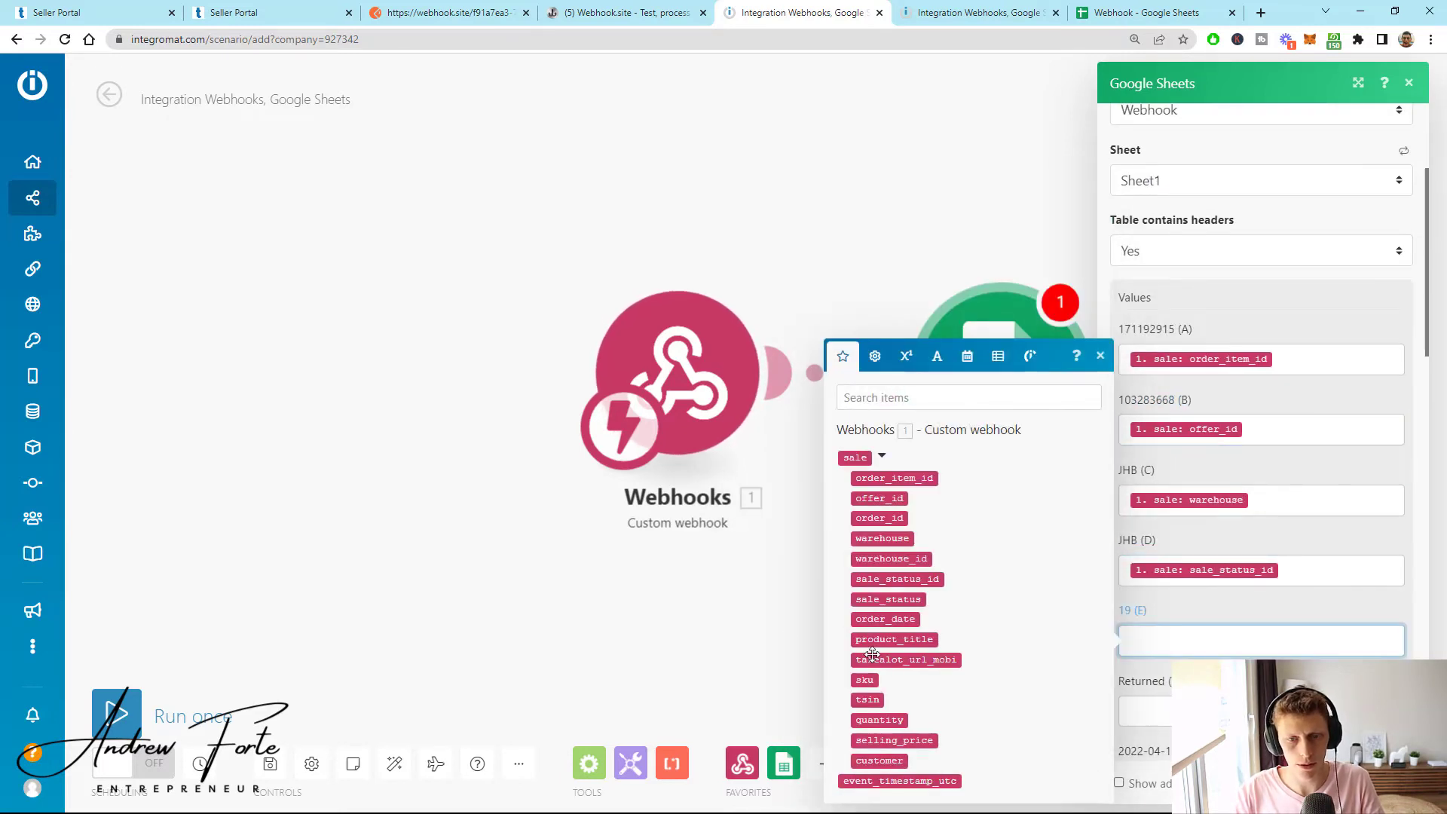
{"action": "left_click", "coordinate": [893, 660]}
{"action": "left_click", "coordinate": [865, 680]}
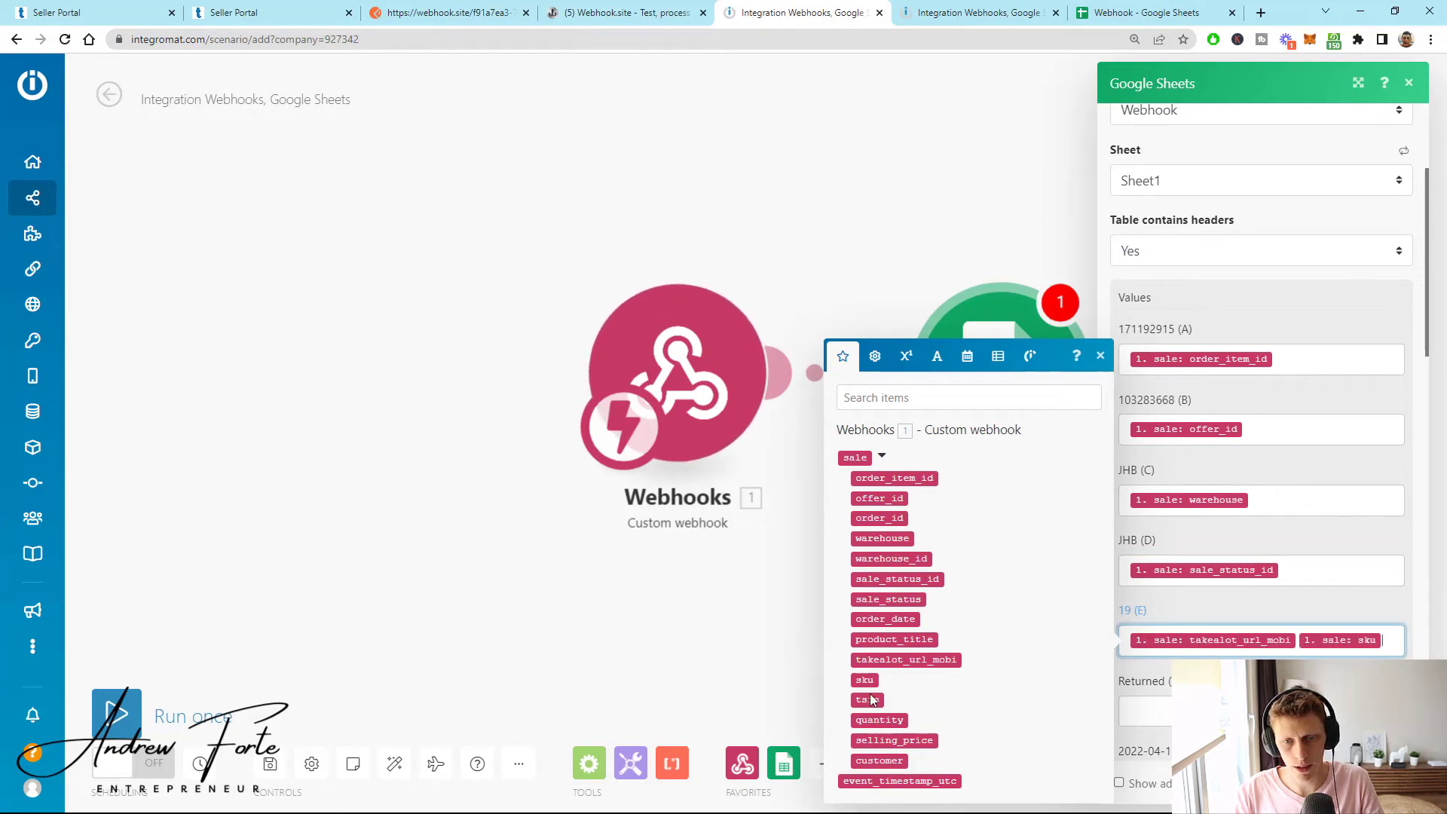
{"action": "left_click_drag", "start_coordinate": [1317, 647], "coordinate": [1261, 712]}
{"action": "left_click", "coordinate": [873, 717]}
{"action": "scroll", "coordinate": [1237, 581], "scroll_direction": "down", "scroll_amount": 2}
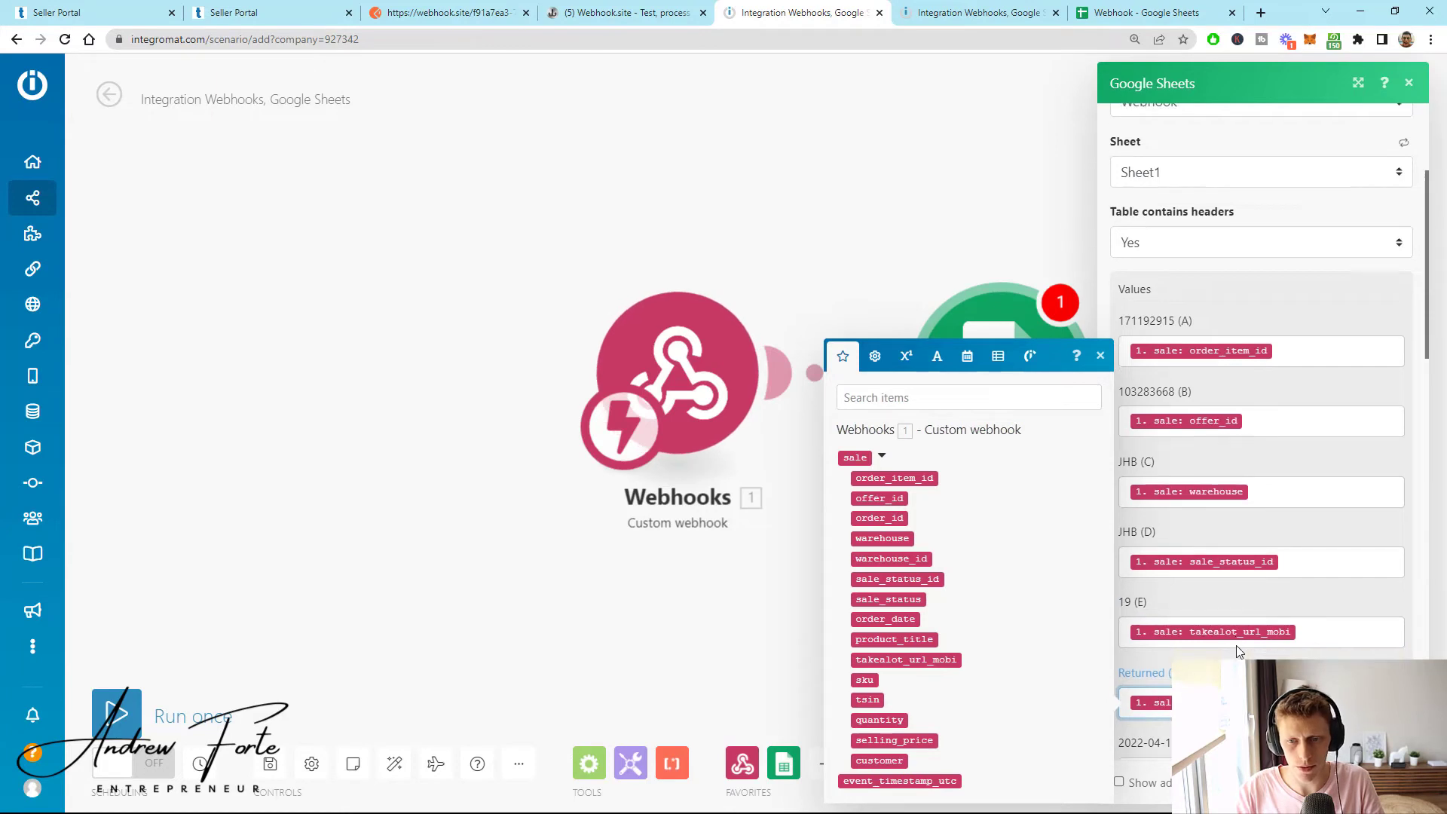
{"action": "scroll", "coordinate": [1238, 582], "scroll_direction": "down", "scroll_amount": 2}
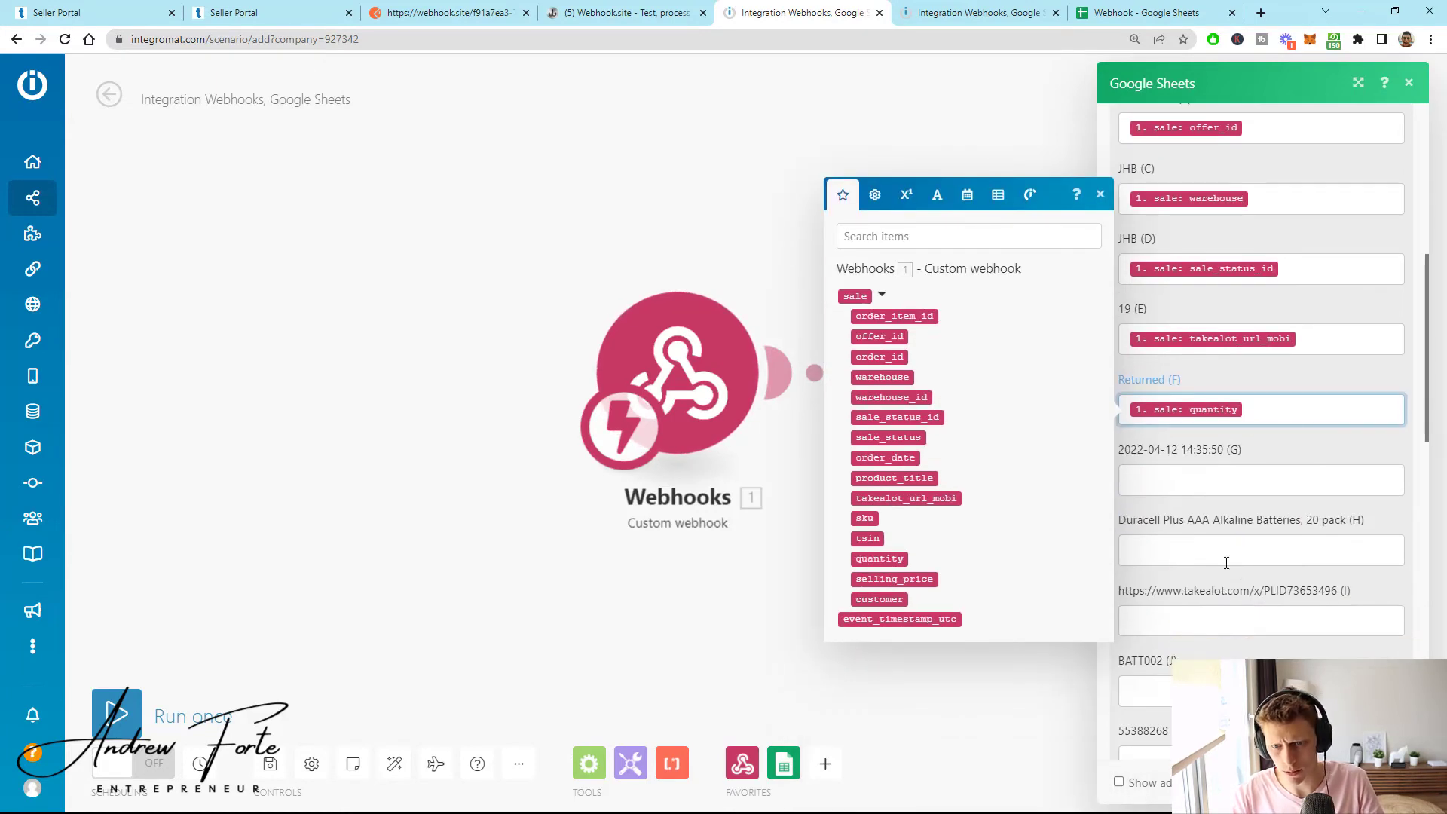
{"action": "key", "text": "BackSpace"}
- Map sku to column J, clear columns D and E, and put warehouse in column D
{"action": "left_click", "coordinate": [1146, 691]}
{"action": "left_click", "coordinate": [865, 678]}
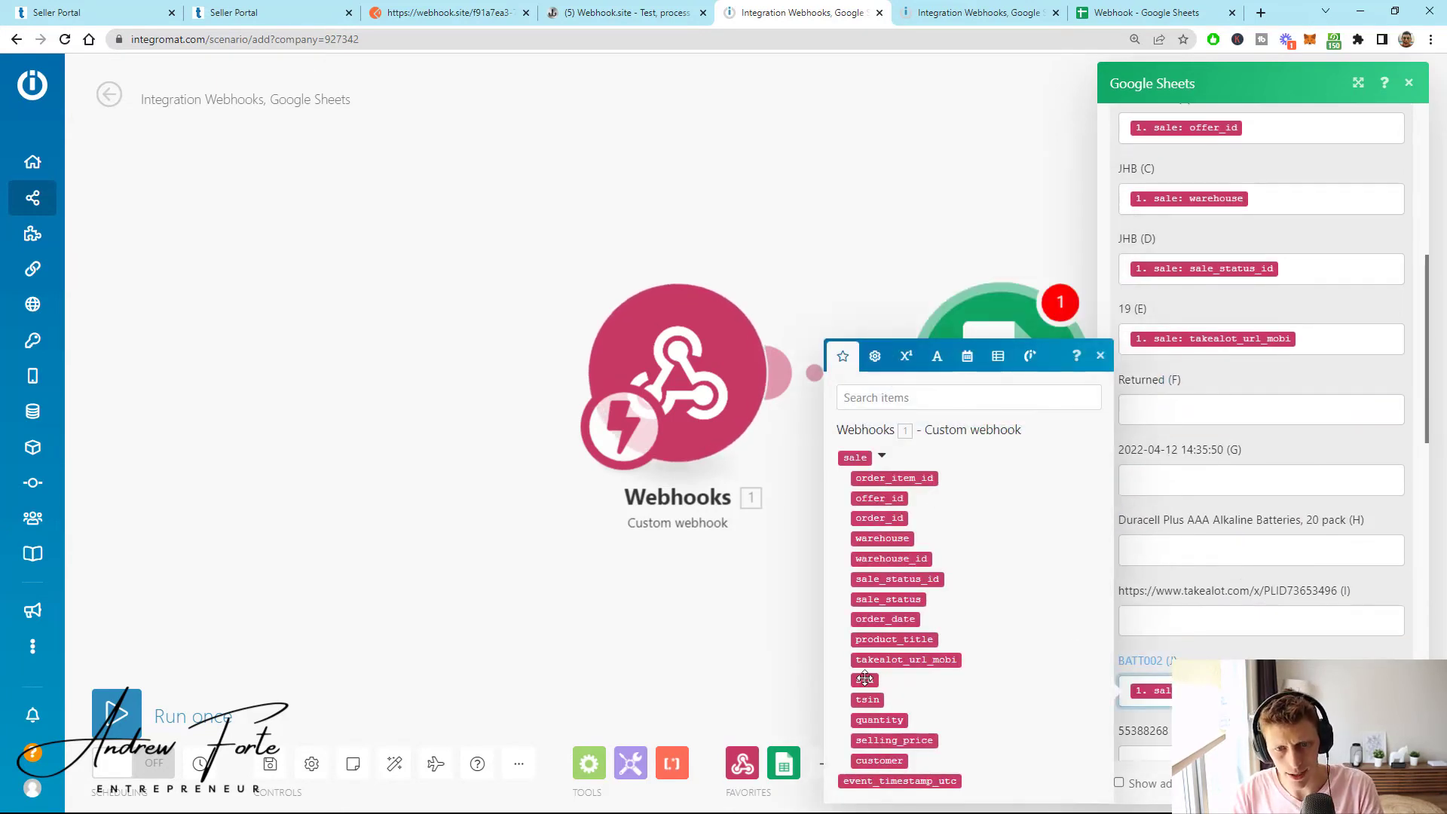
{"action": "scroll", "coordinate": [1258, 709], "scroll_direction": "up", "scroll_amount": 2}
{"action": "left_click", "coordinate": [1308, 491]}
{"action": "key", "text": "BackSpace"}
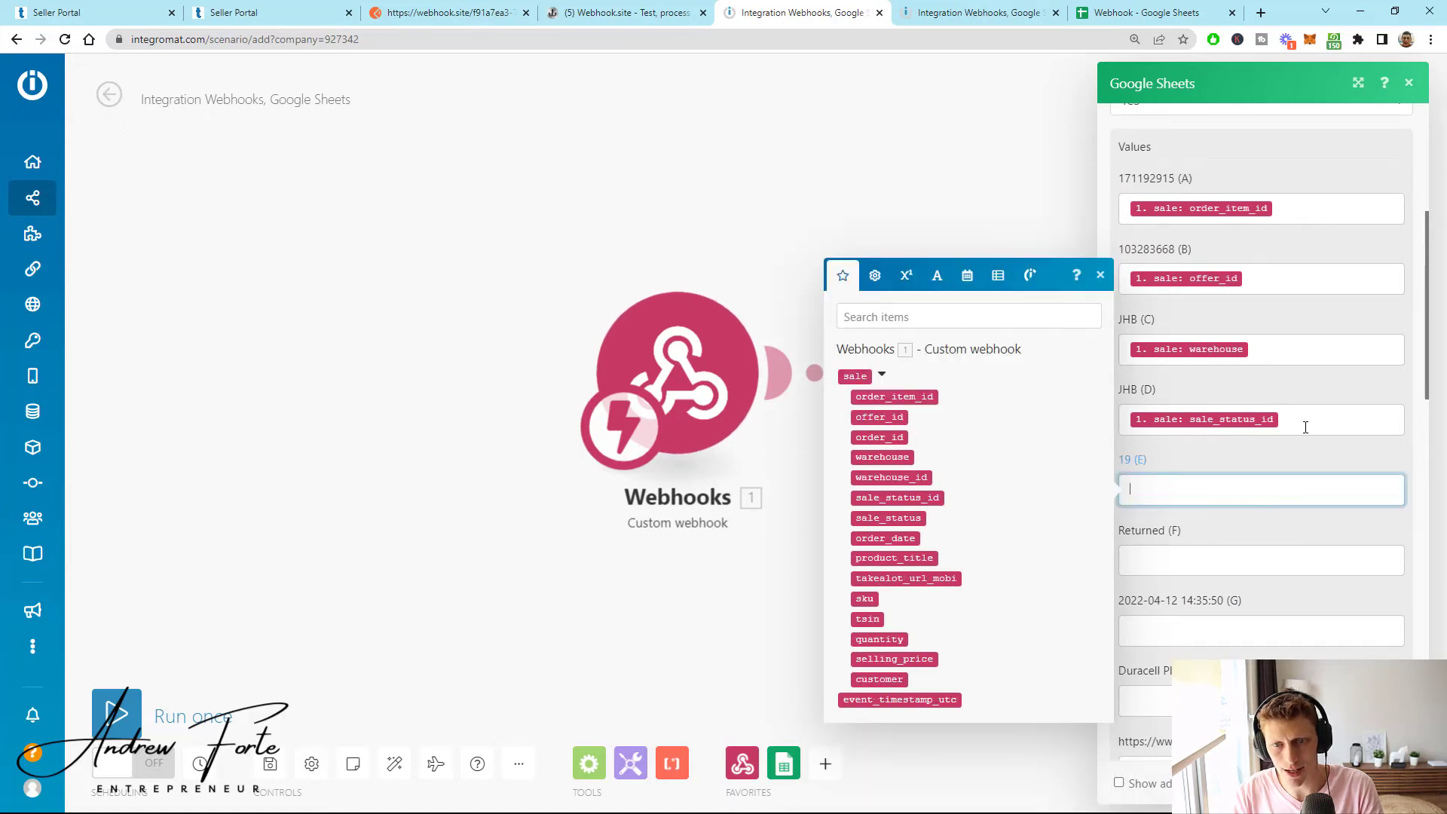
{"action": "left_click", "coordinate": [1293, 427]}
{"action": "key", "text": "BackSpace"}
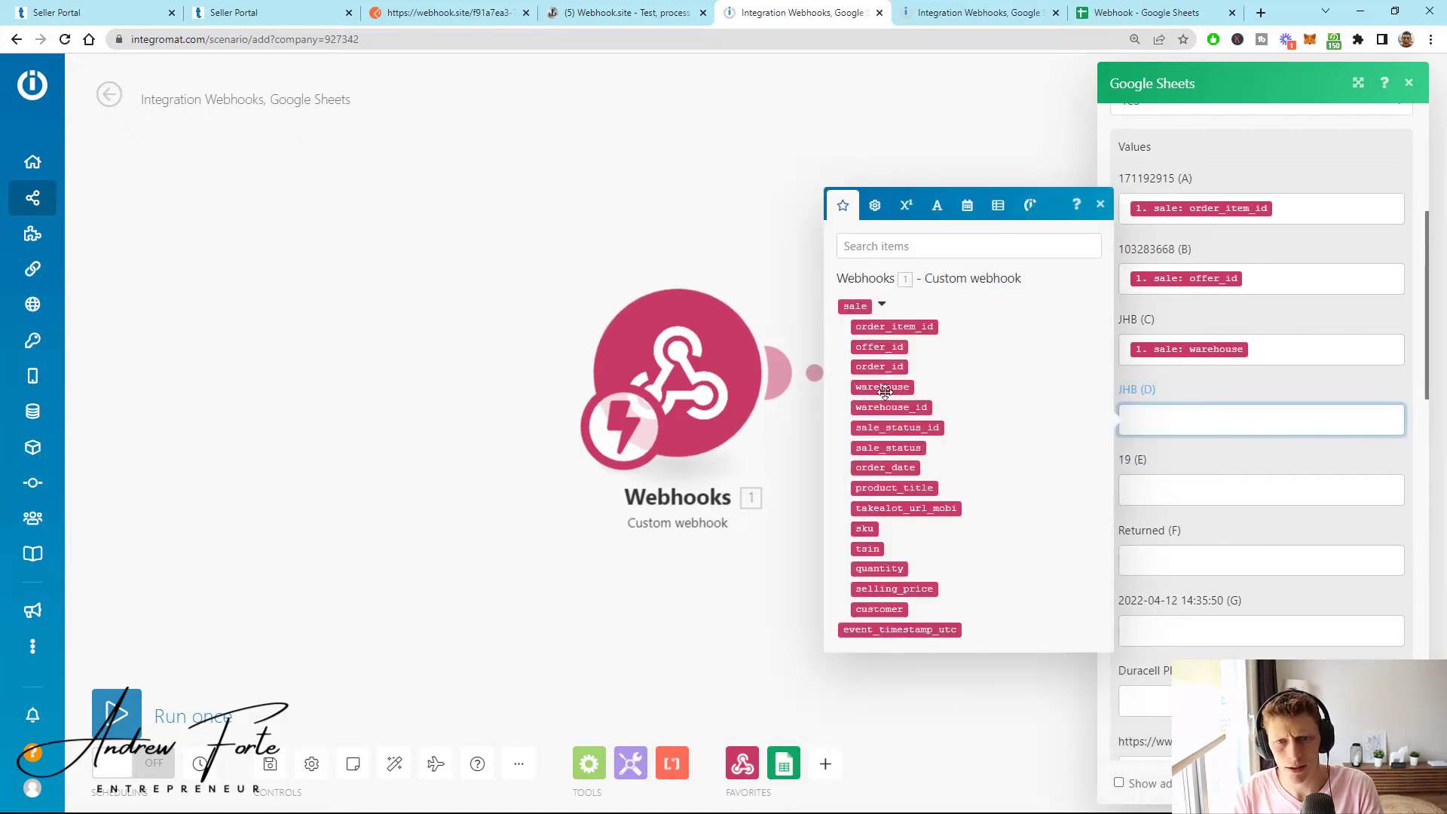
{"action": "left_click", "coordinate": [882, 386]}
- Map sale_status into the Returned (F) column, leaving column E empty
{"action": "left_click", "coordinate": [1311, 346]}
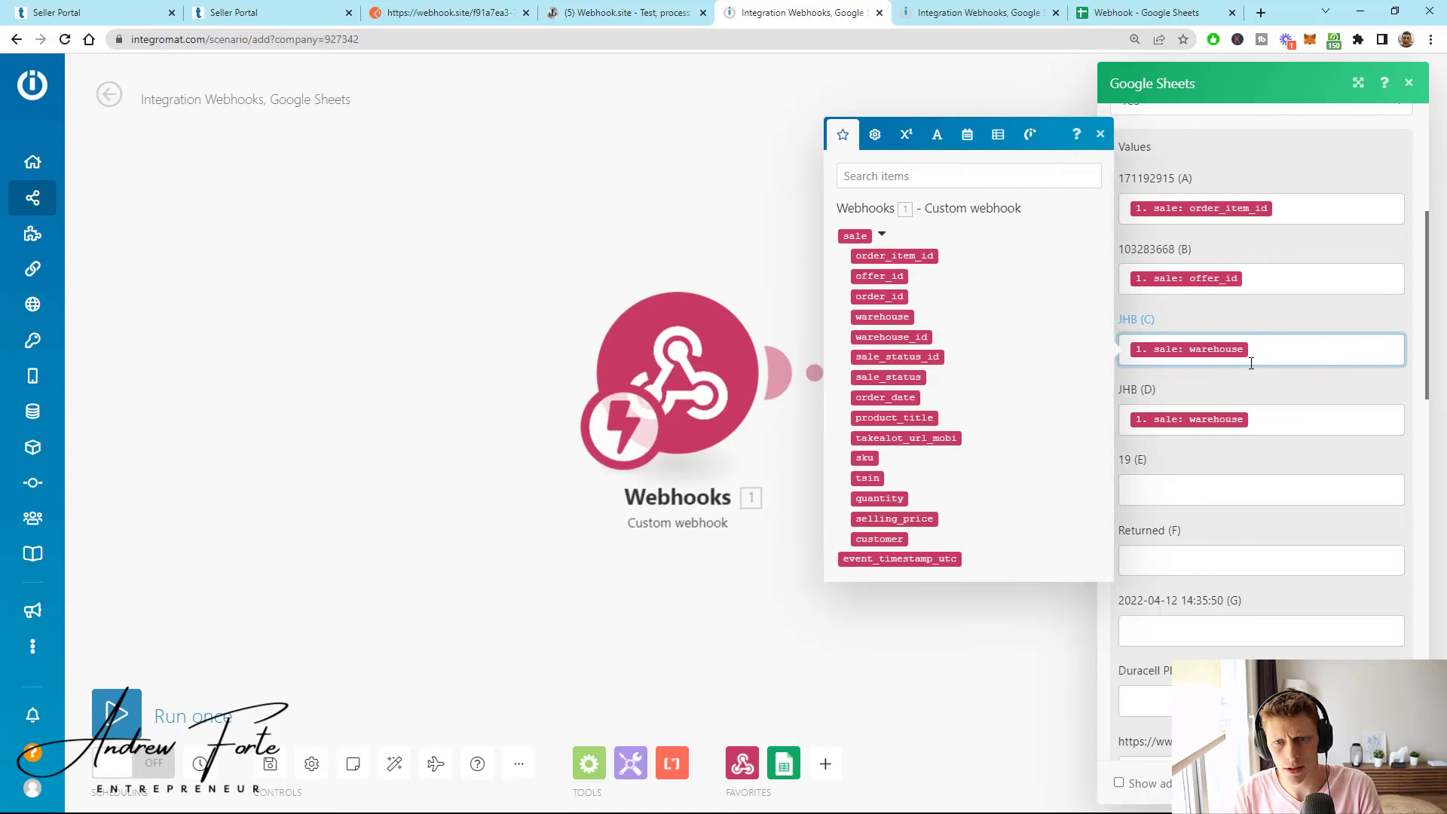
{"action": "left_click", "coordinate": [1177, 493]}
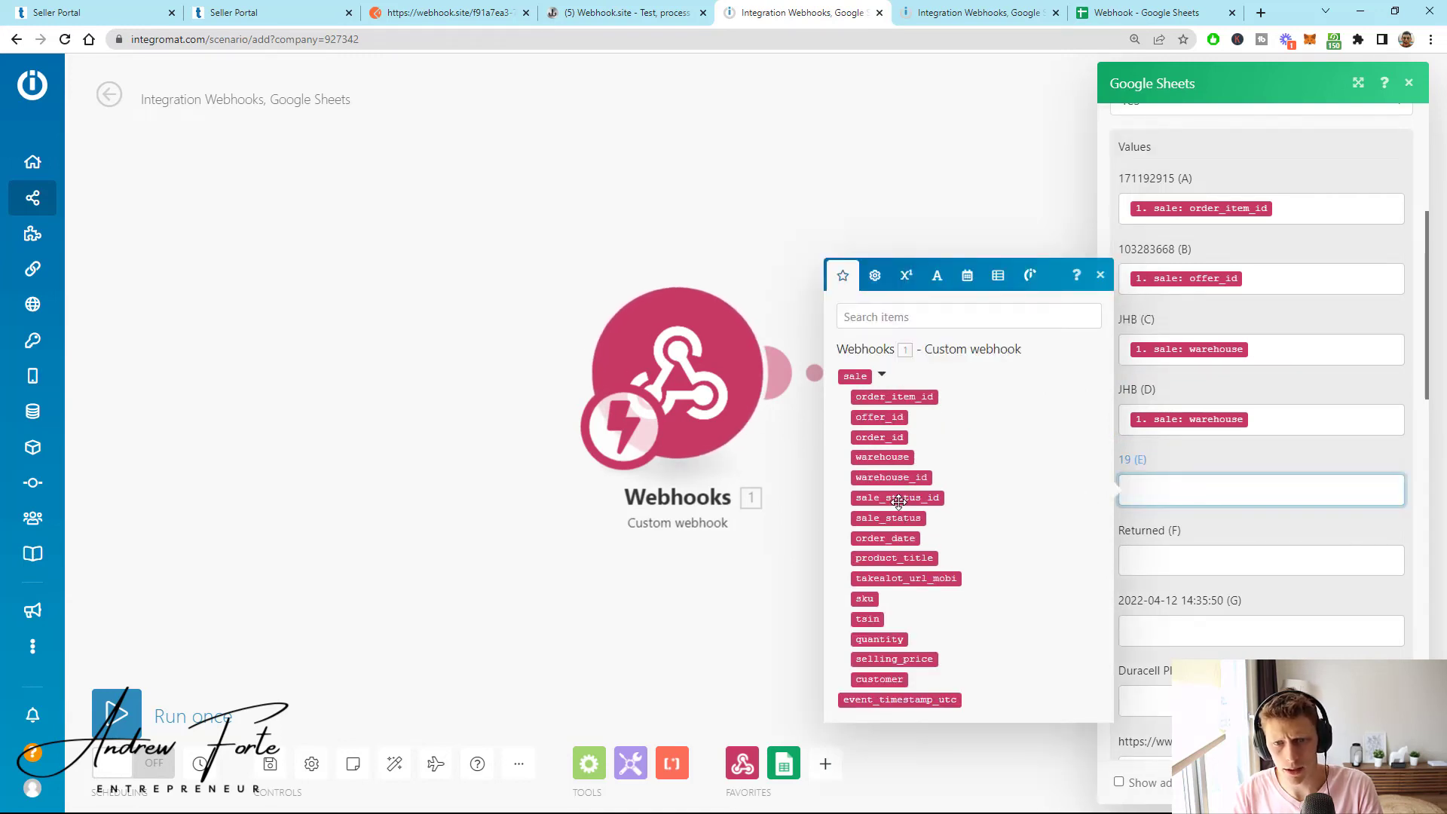
{"action": "left_click_drag", "start_coordinate": [899, 501], "coordinate": [897, 529]}
{"action": "key", "text": "Tab"}
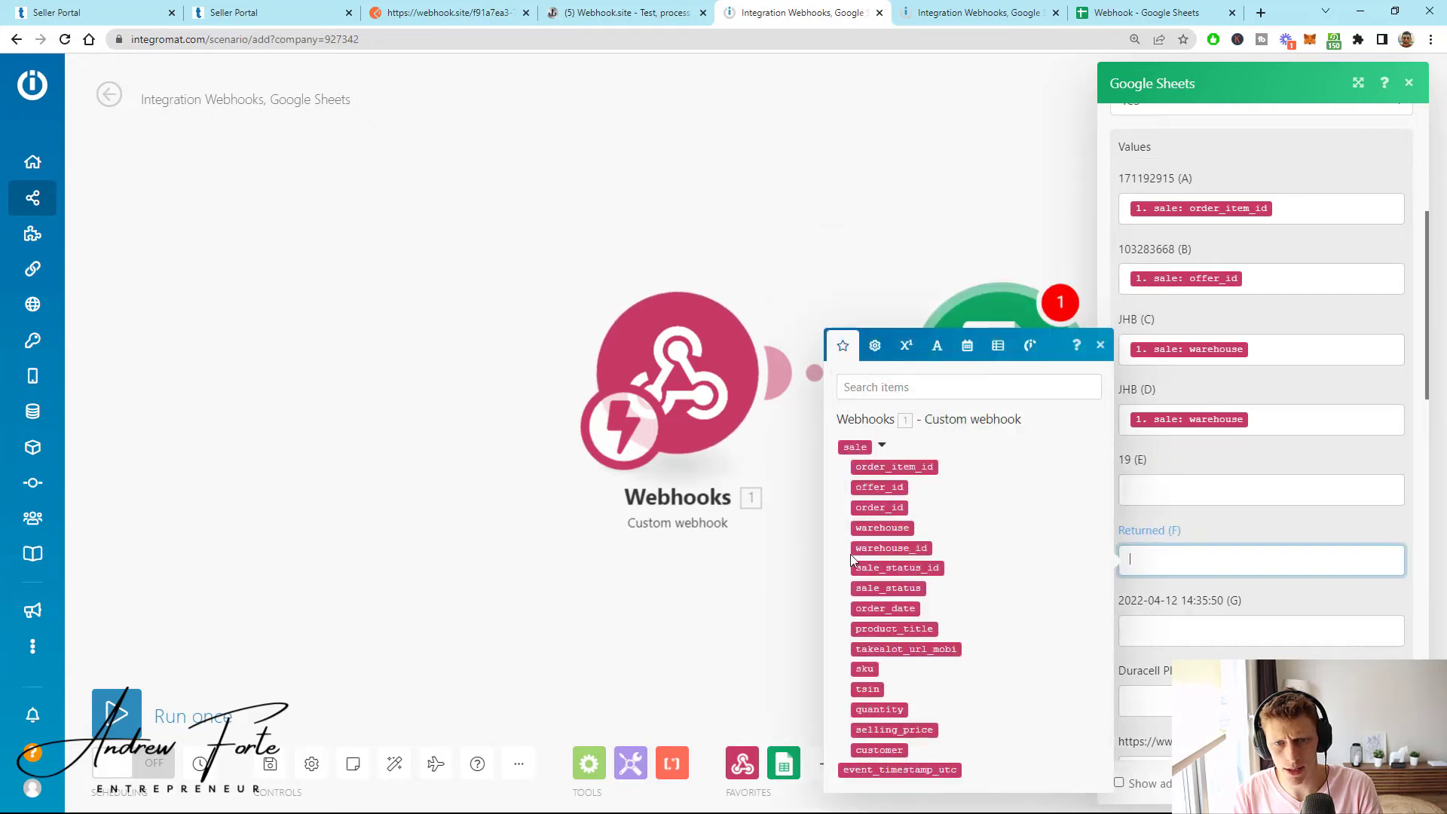
{"action": "left_click", "coordinate": [890, 588]}
- Map customer to column N and close the Google Sheets module settings
{"action": "scroll", "coordinate": [1222, 514], "scroll_direction": "down", "scroll_amount": 1}
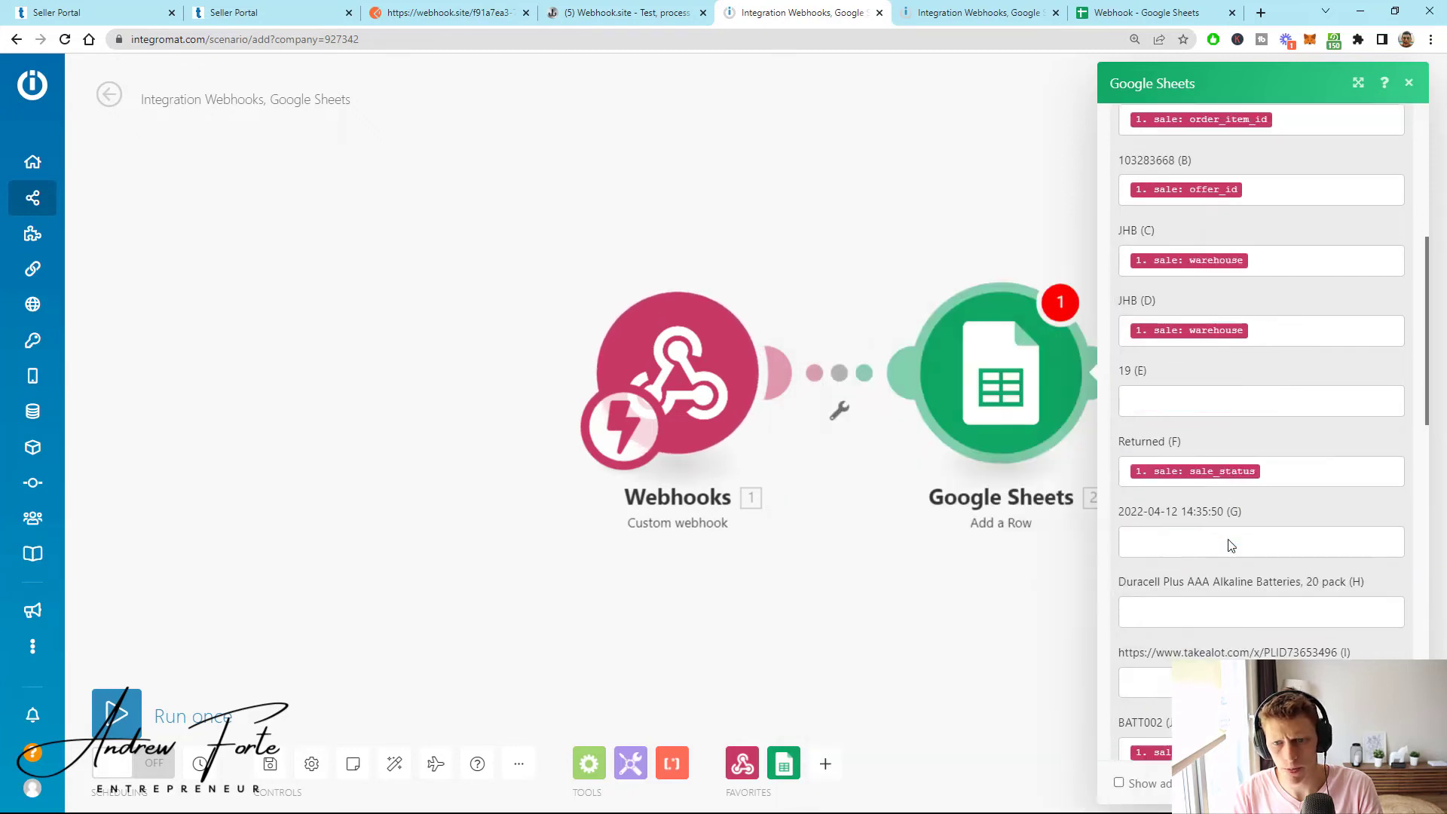
{"action": "scroll", "coordinate": [1228, 545], "scroll_direction": "down", "scroll_amount": 3}
{"action": "scroll", "coordinate": [1173, 613], "scroll_direction": "down", "scroll_amount": 2}
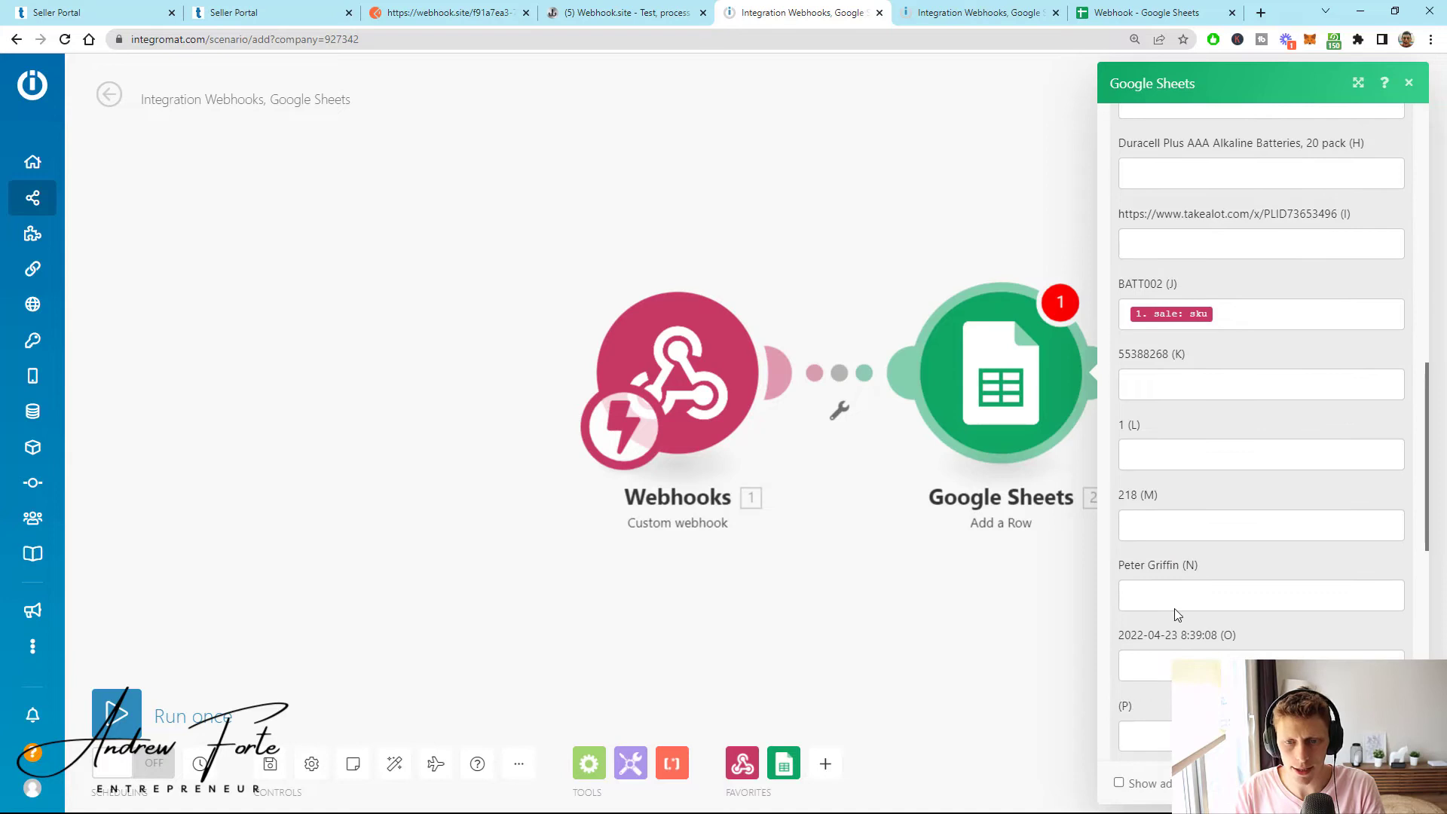
{"action": "left_click", "coordinate": [1172, 595]}
{"action": "left_click", "coordinate": [885, 760]}
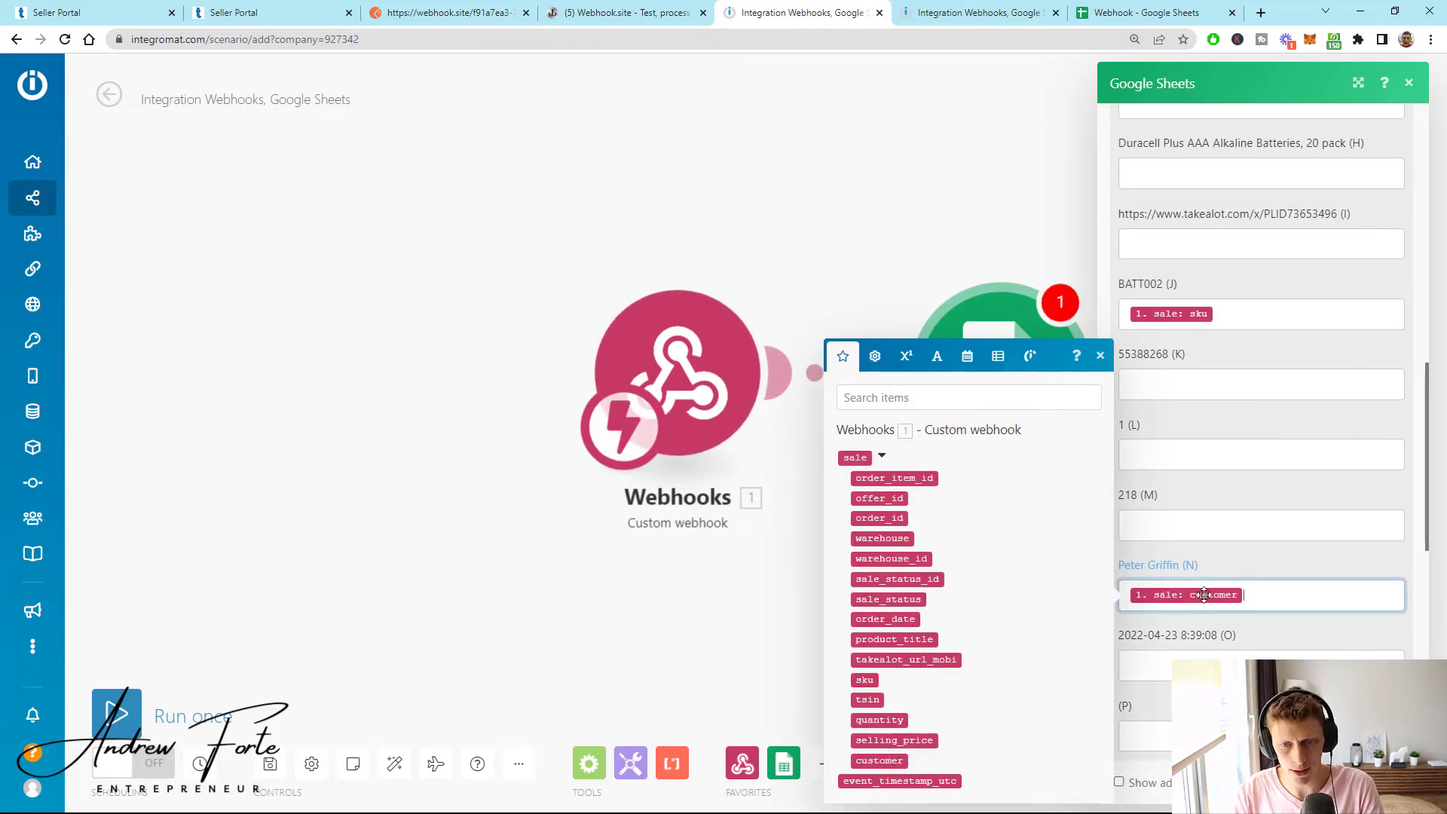
{"action": "left_click", "coordinate": [883, 598]}
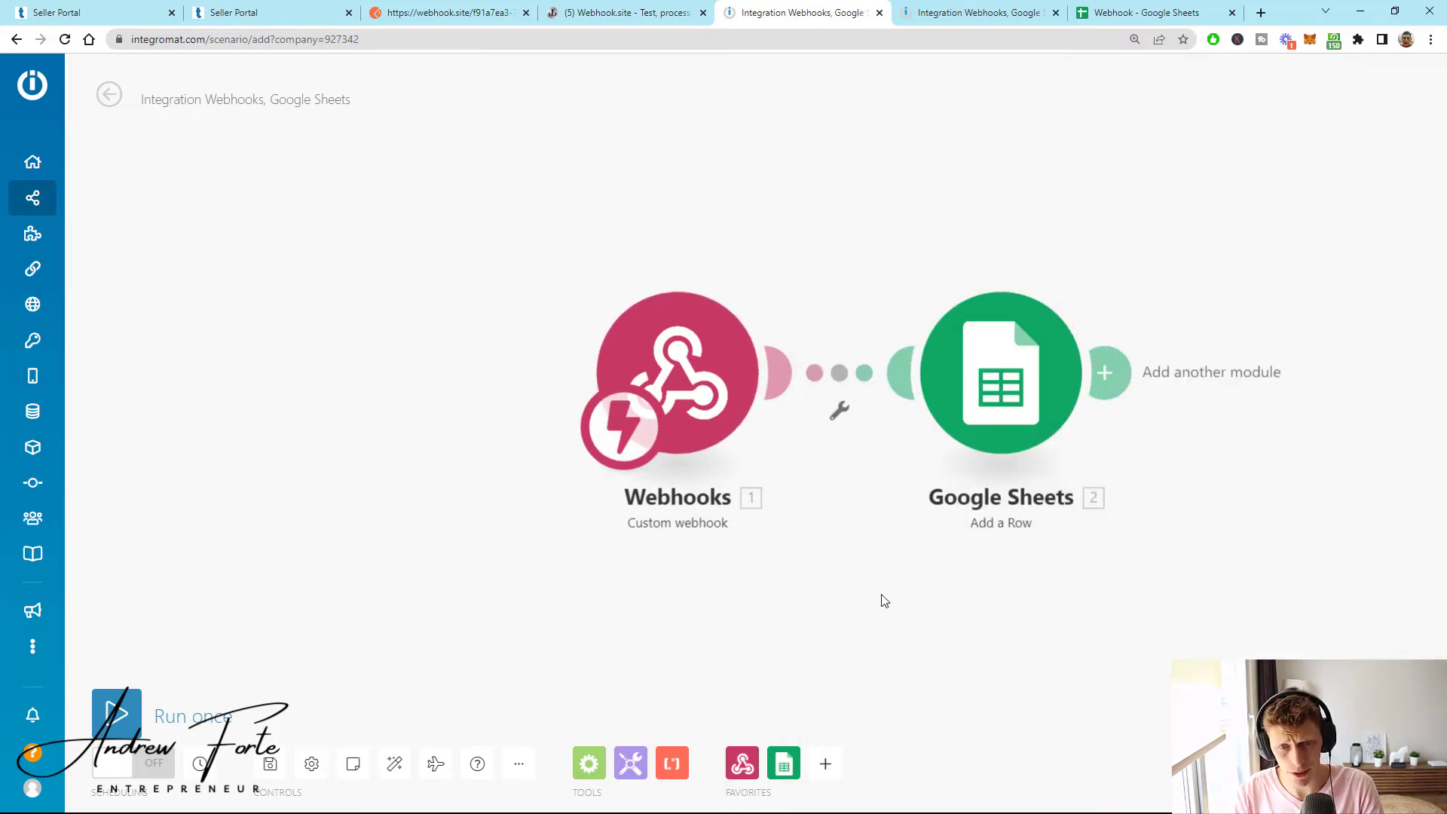
{"action": "left_click_drag", "start_coordinate": [1036, 398], "coordinate": [1097, 400]}
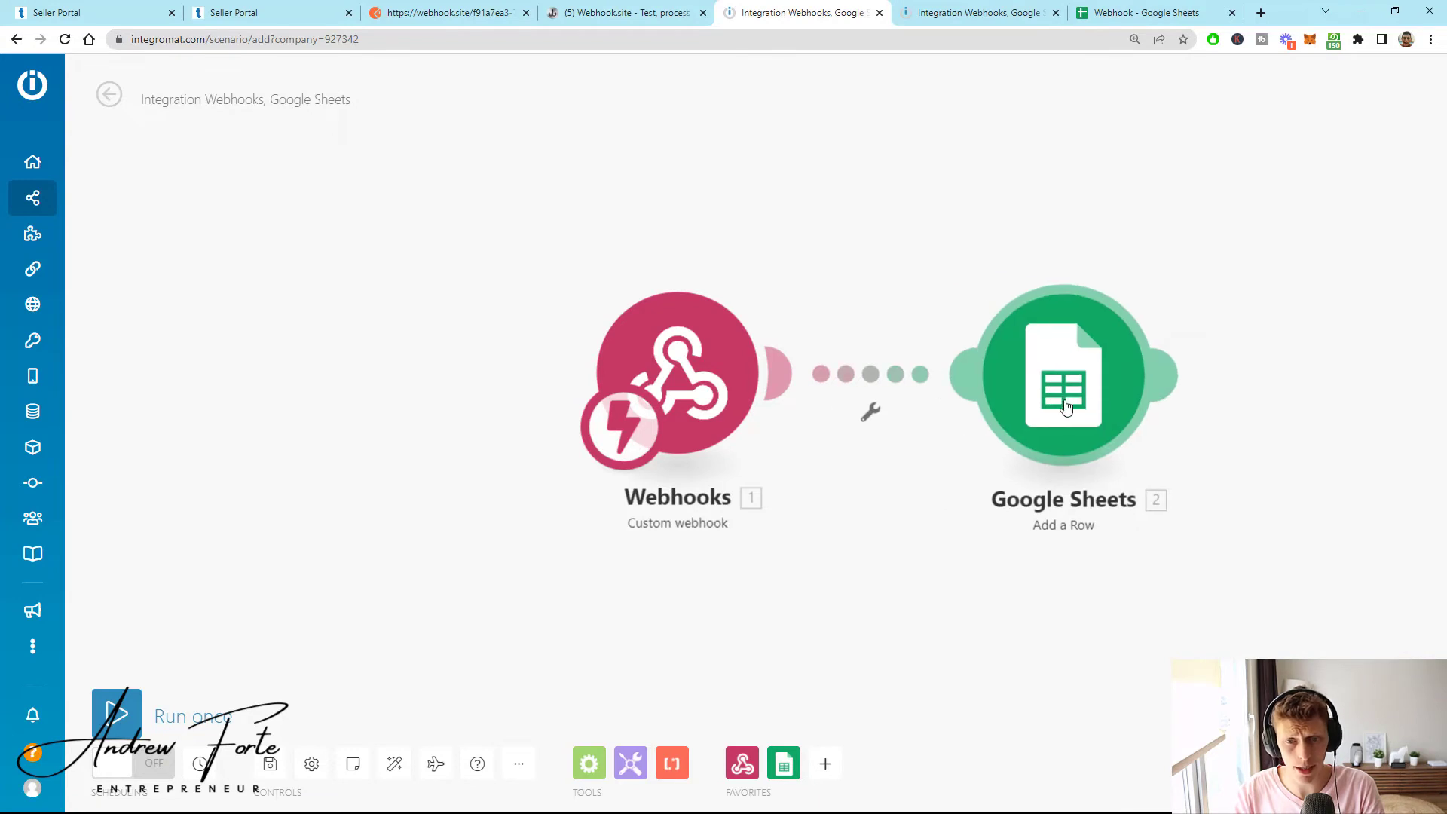
- Run the scenario once, send the test sale from Postman, and check new row 13 in the sheet
{"action": "left_click", "coordinate": [1096, 402]}
{"action": "left_click", "coordinate": [940, 590]}
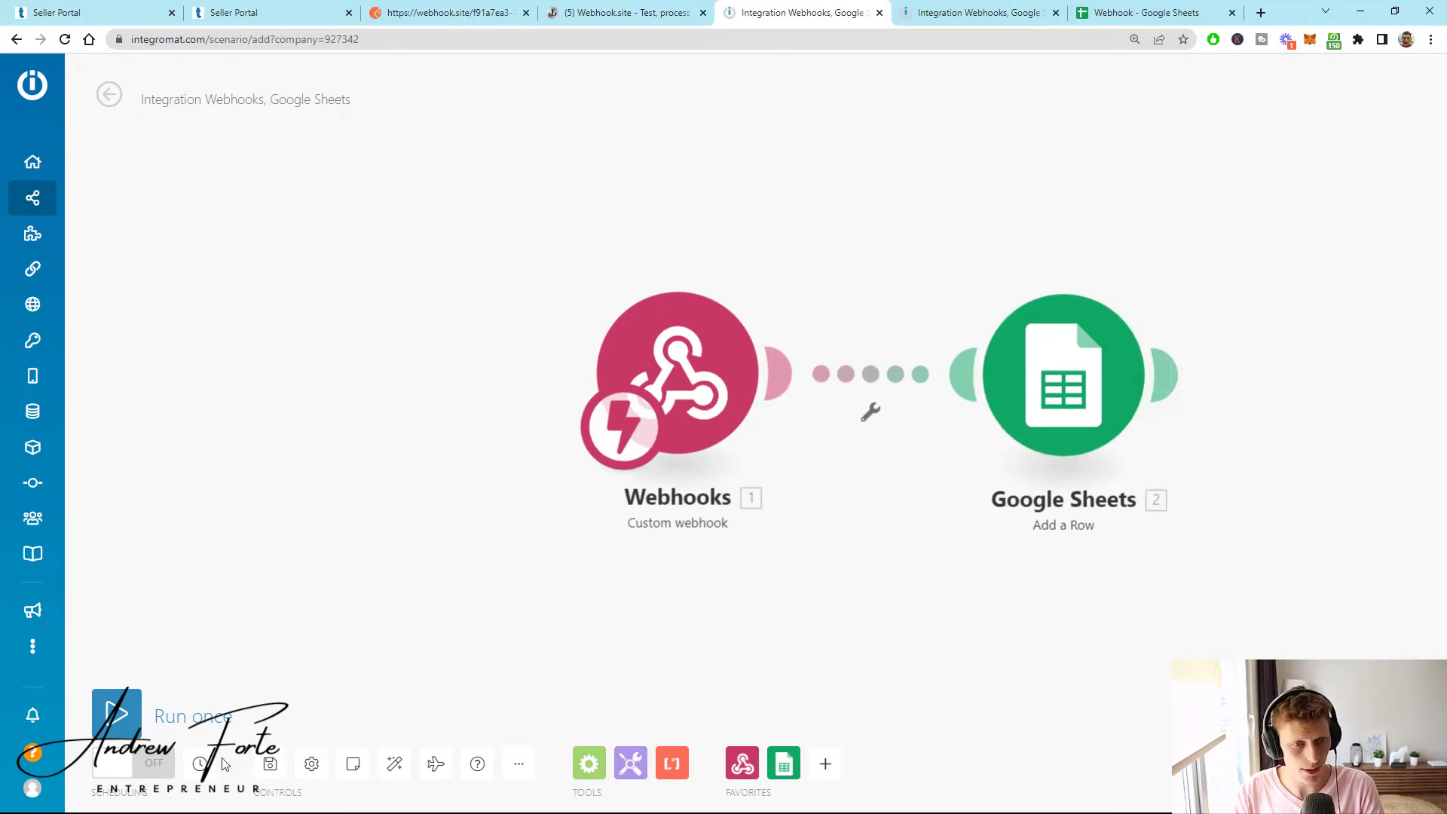
{"action": "left_click", "coordinate": [116, 713]}
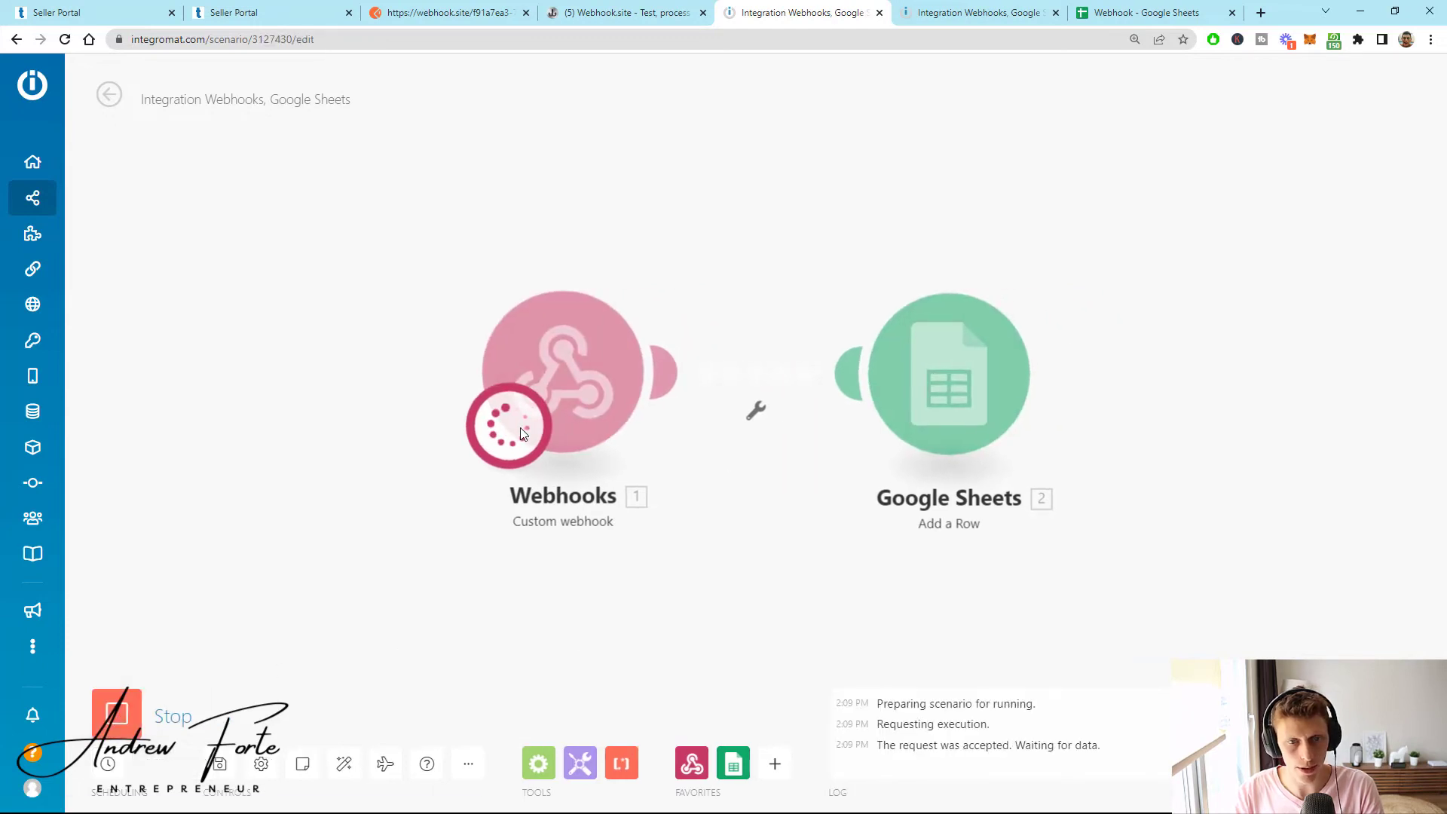
{"action": "left_click", "coordinate": [449, 12]}
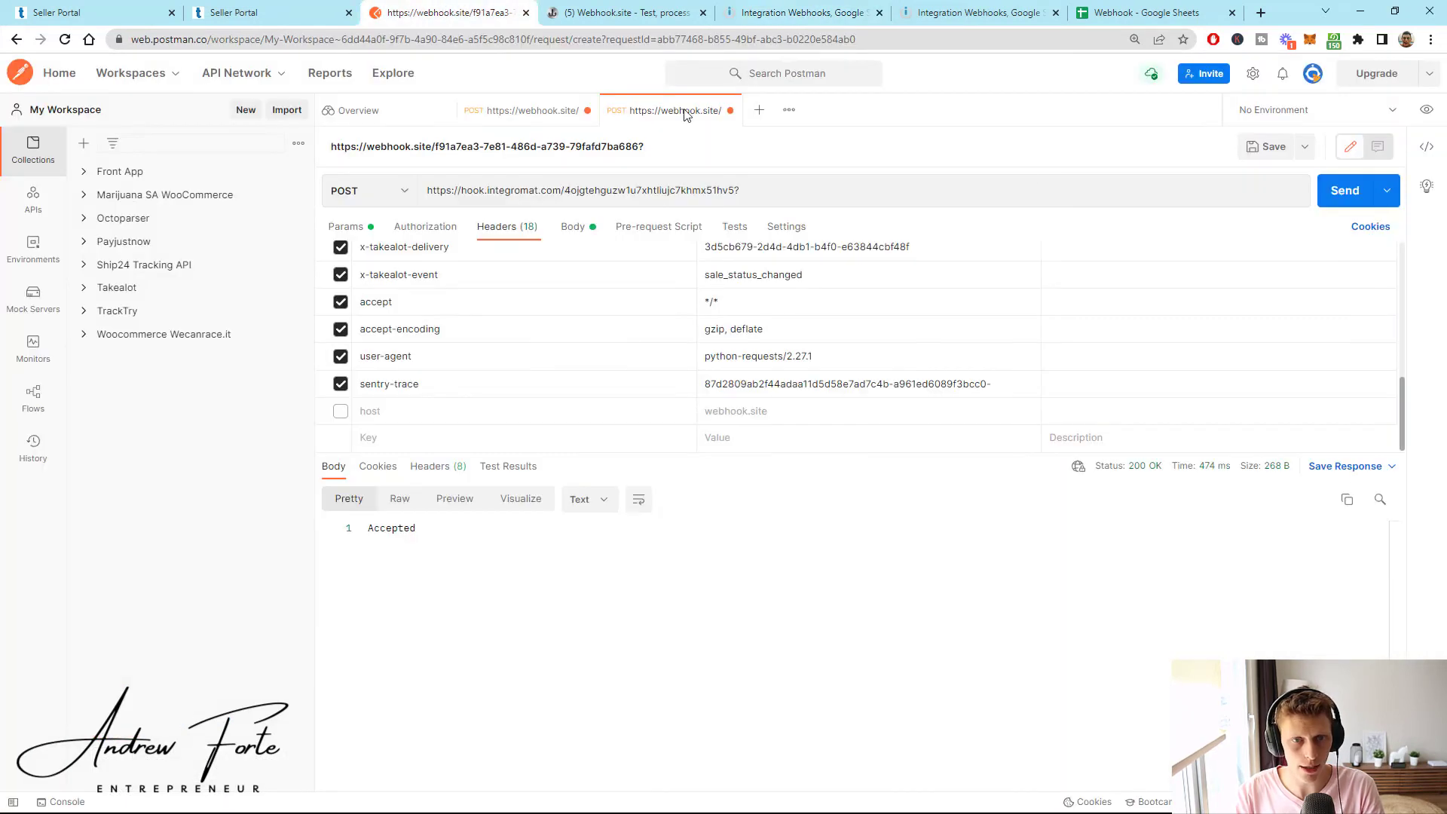
{"action": "left_click", "coordinate": [1342, 191]}
{"action": "left_click", "coordinate": [778, 13]}
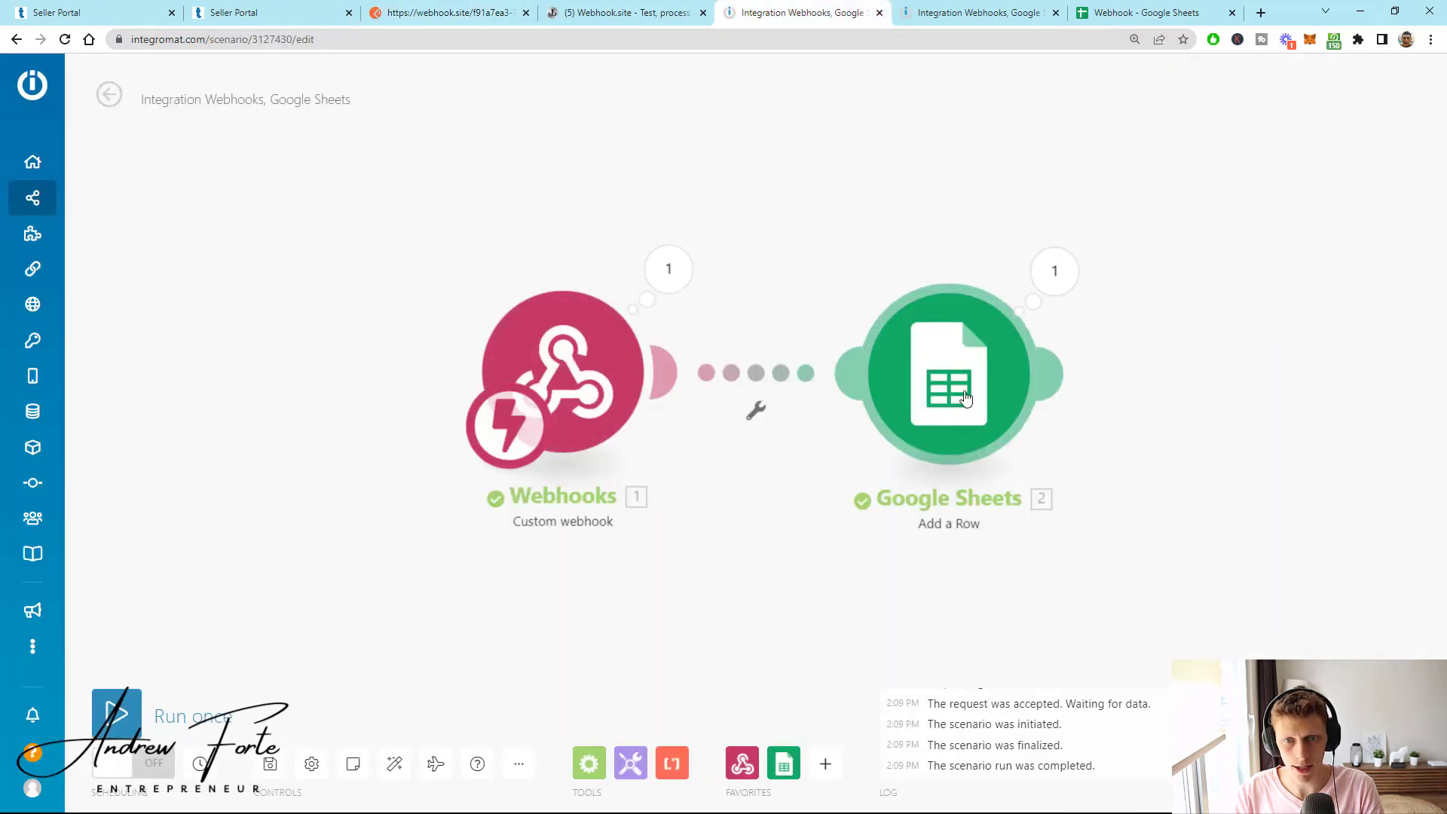
{"action": "left_click", "coordinate": [1130, 6]}
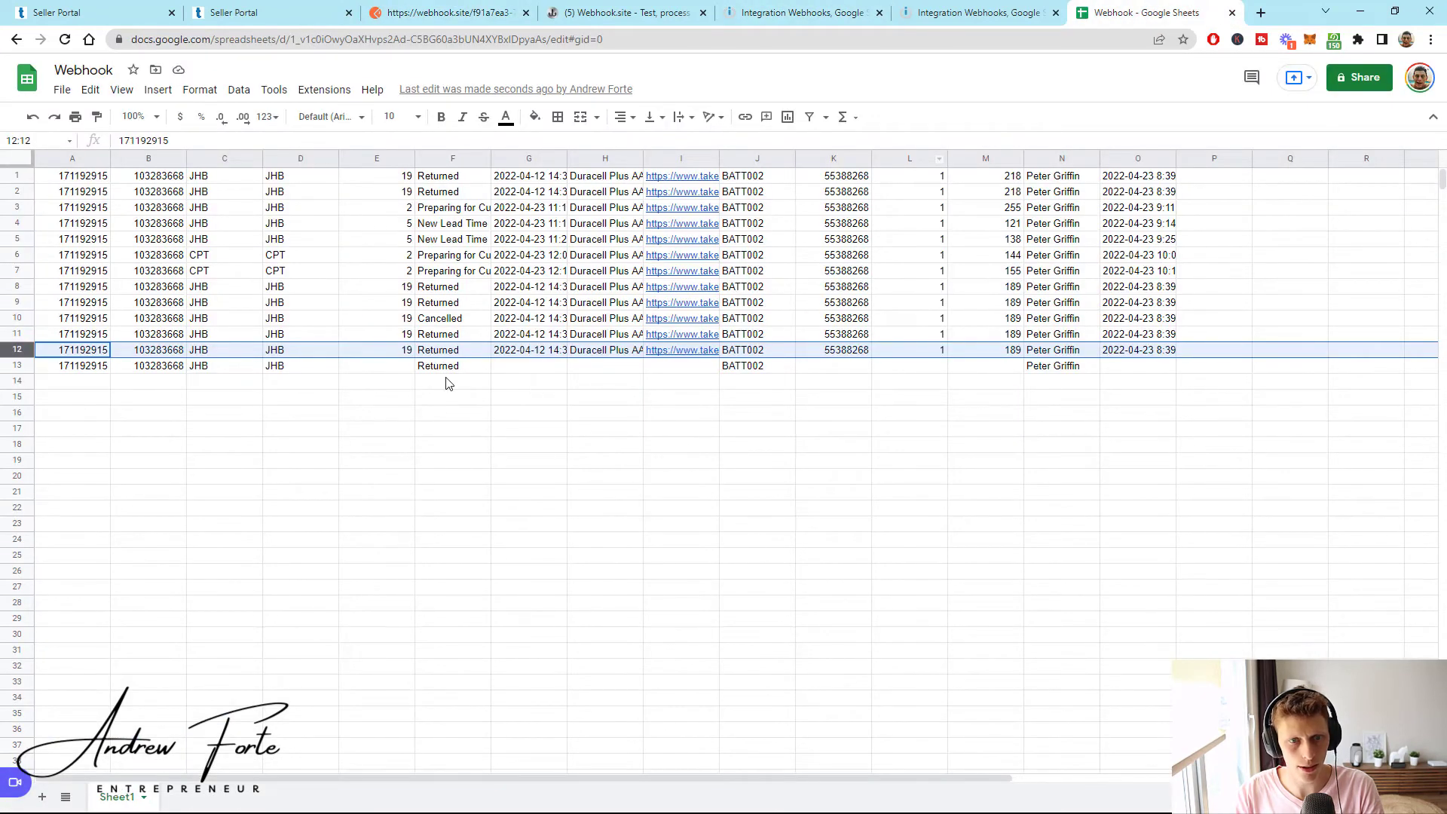
{"action": "left_click", "coordinate": [1009, 367]}
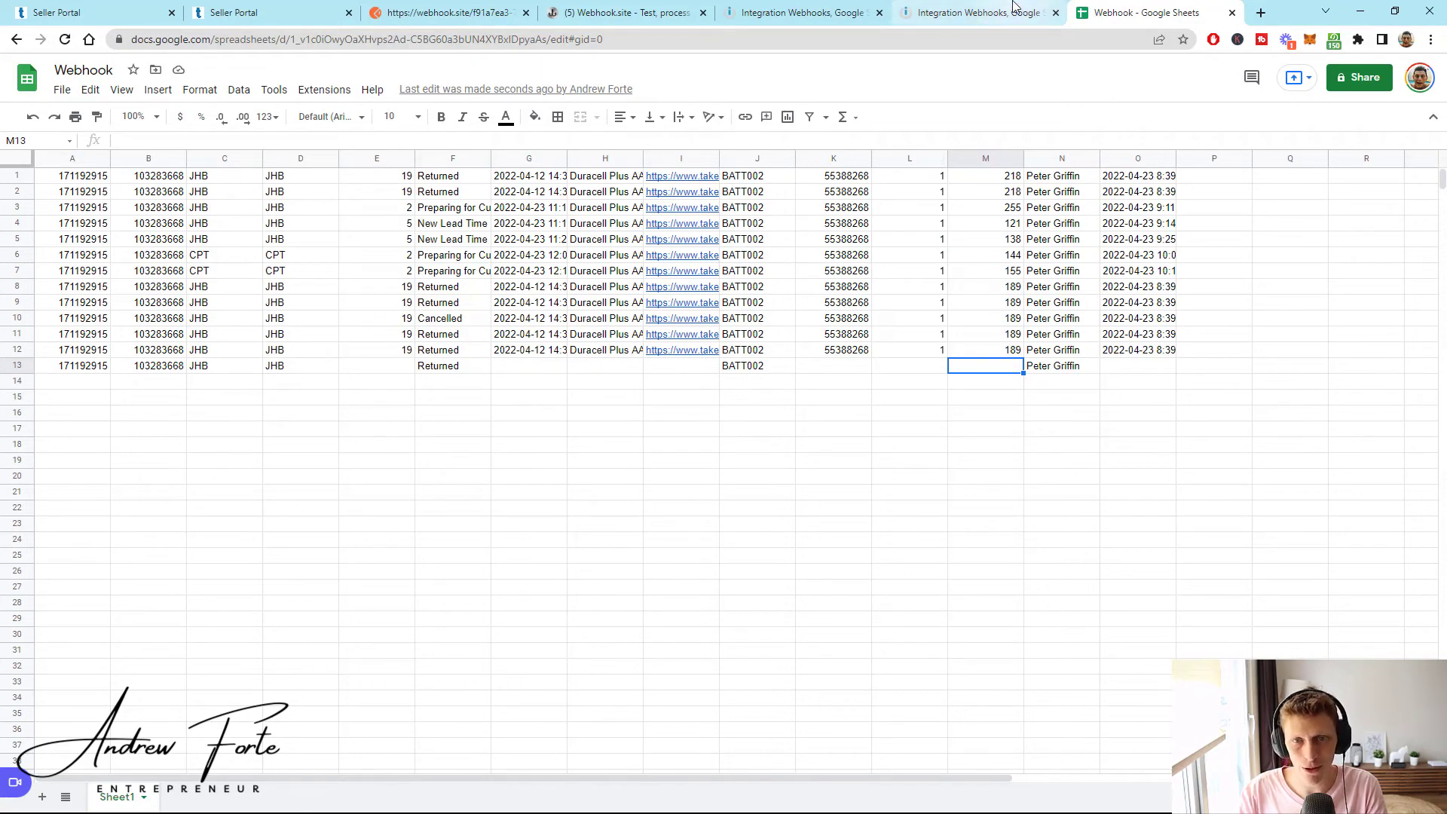
- Change the sale status in the Postman request body from Returned to 'Cancelled'
{"action": "left_click", "coordinate": [457, 8]}
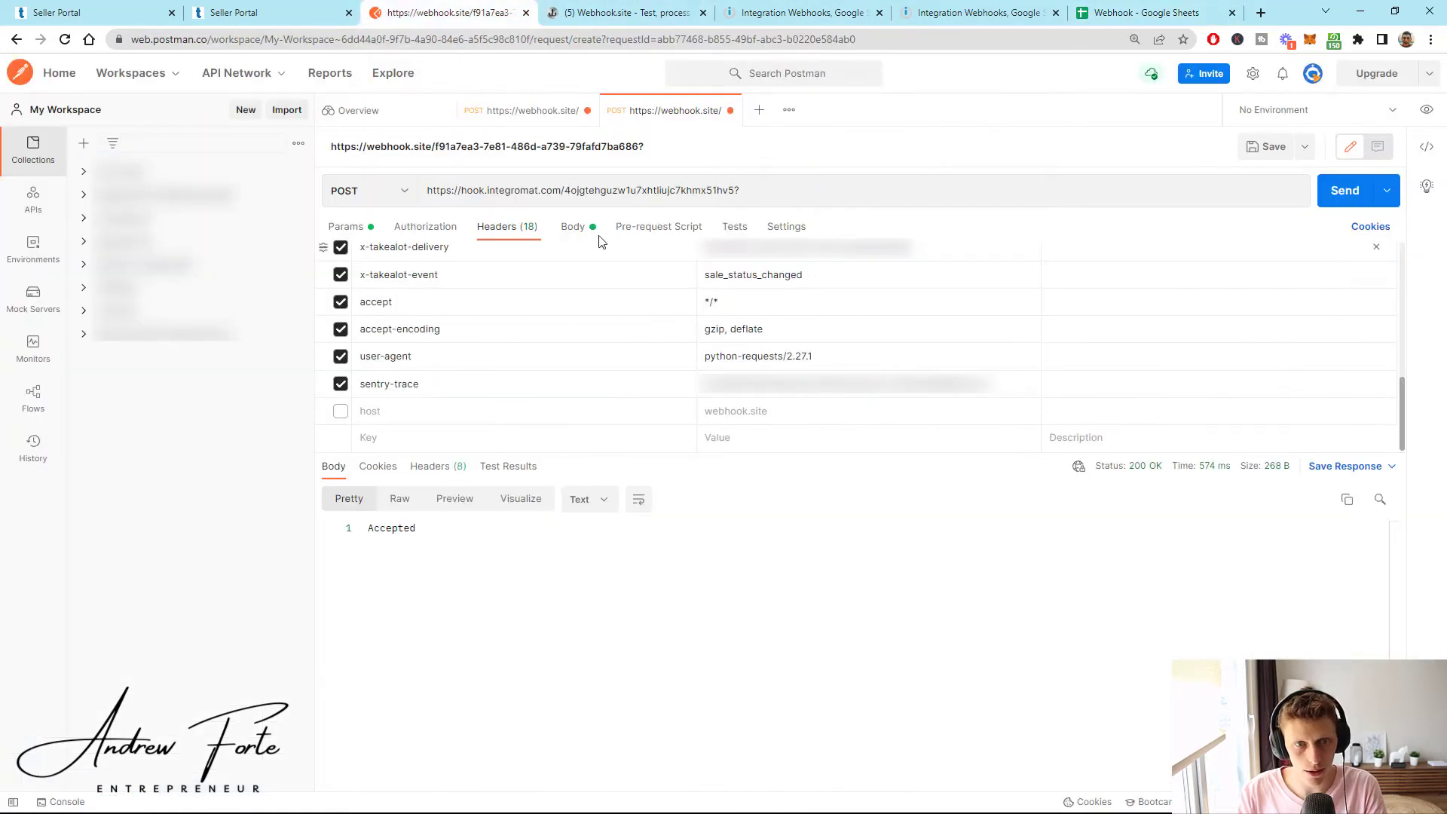
{"action": "left_click", "coordinate": [578, 229]}
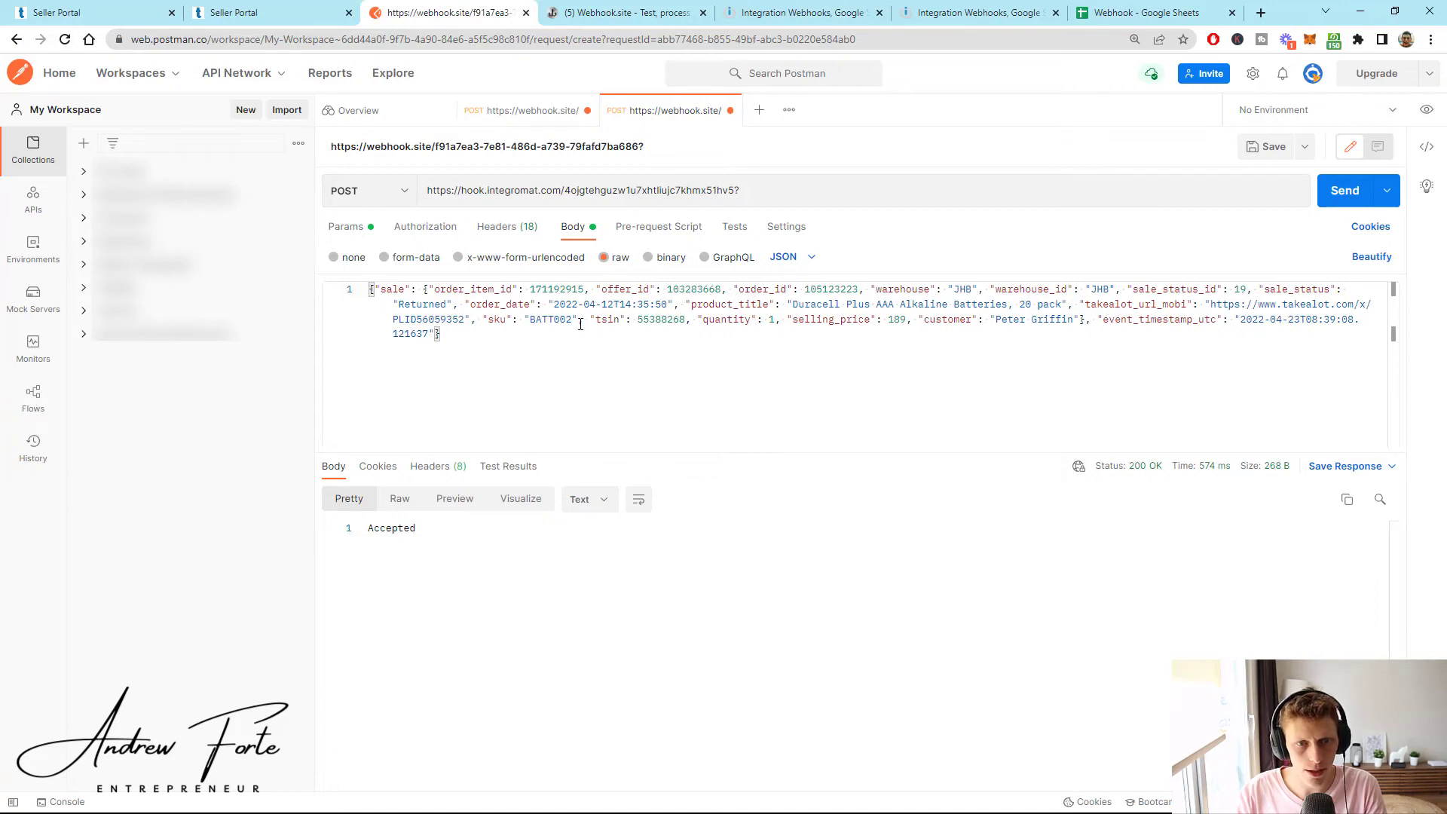
{"action": "double_click", "coordinate": [427, 305]}
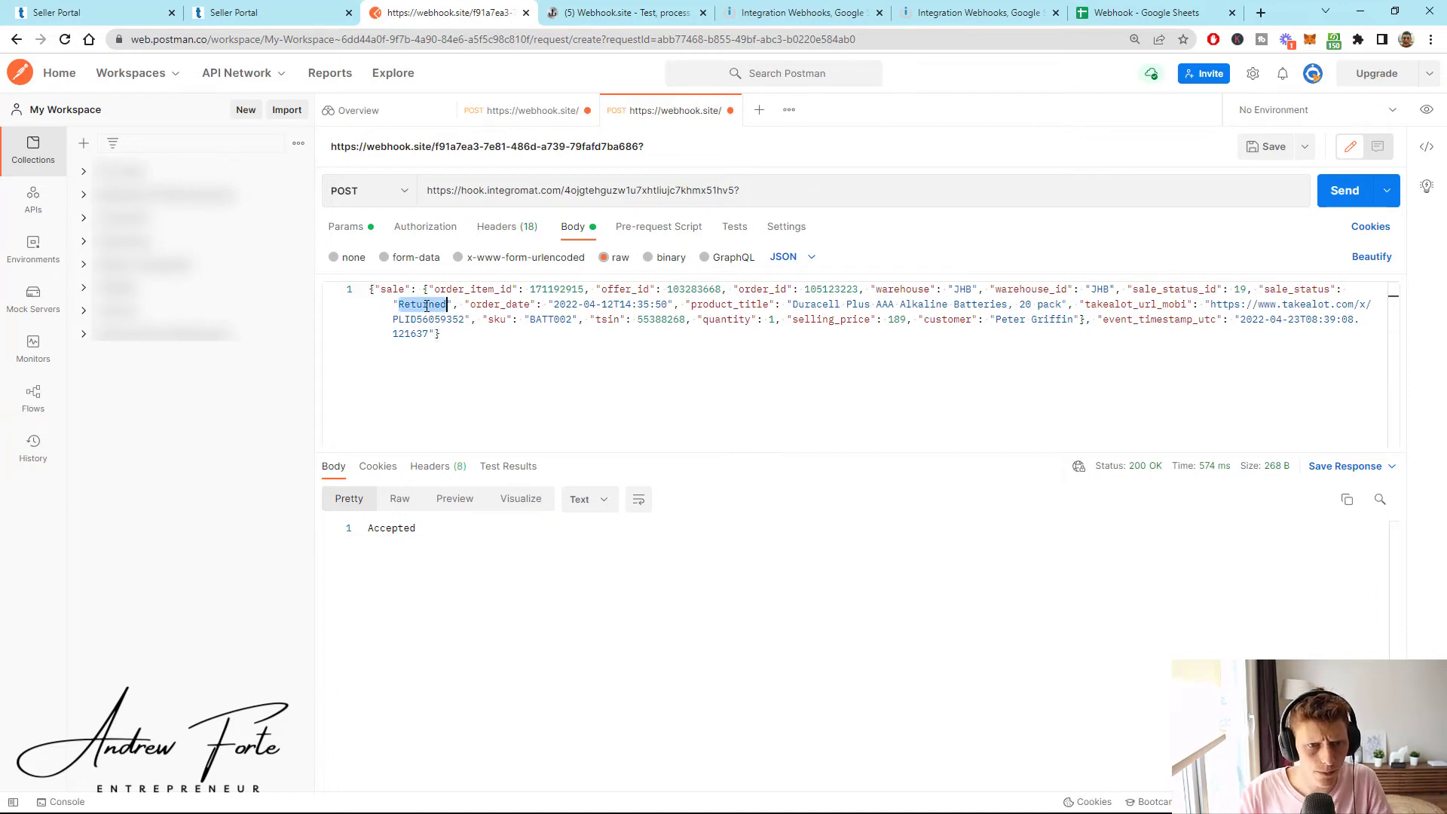
{"action": "type", "text": "Cancelled"}
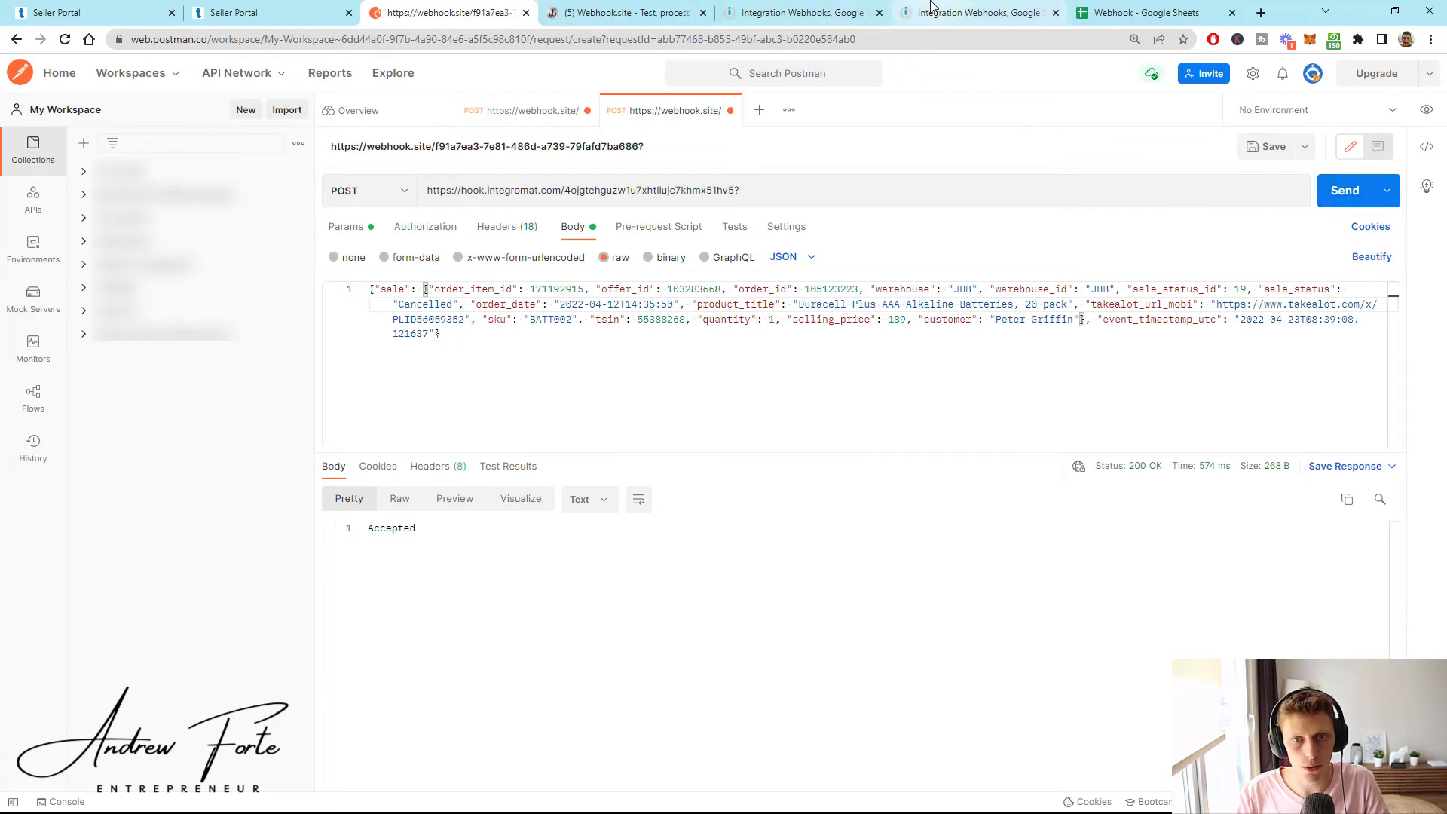
- Run the scenario once, send the Cancelled sale, and check new row 14 in the sheet
{"action": "left_click", "coordinate": [800, 13]}
{"action": "left_click", "coordinate": [117, 712]}
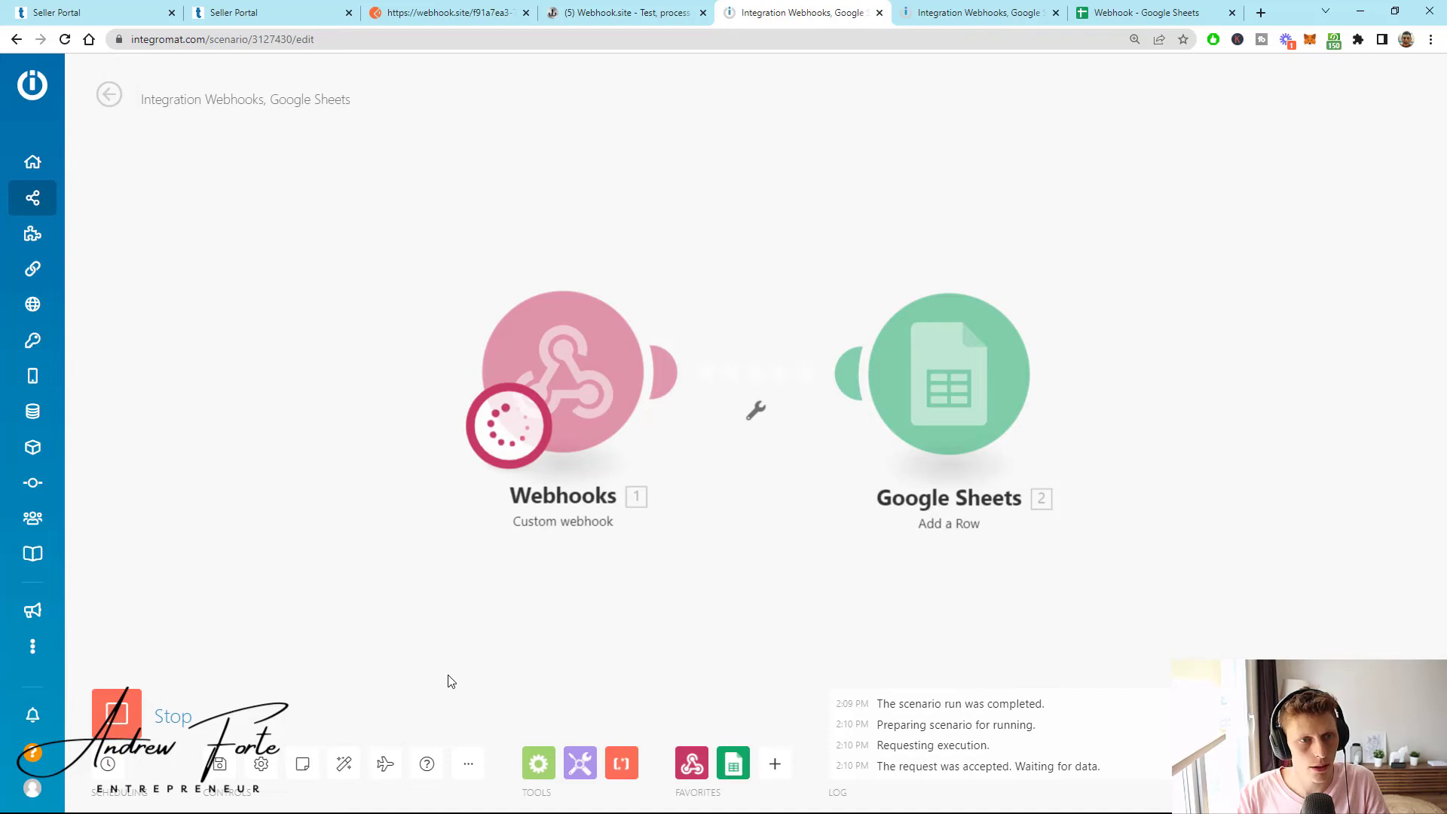
{"action": "key", "text": "ctrl+3"}
{"action": "left_click", "coordinate": [1344, 190]}
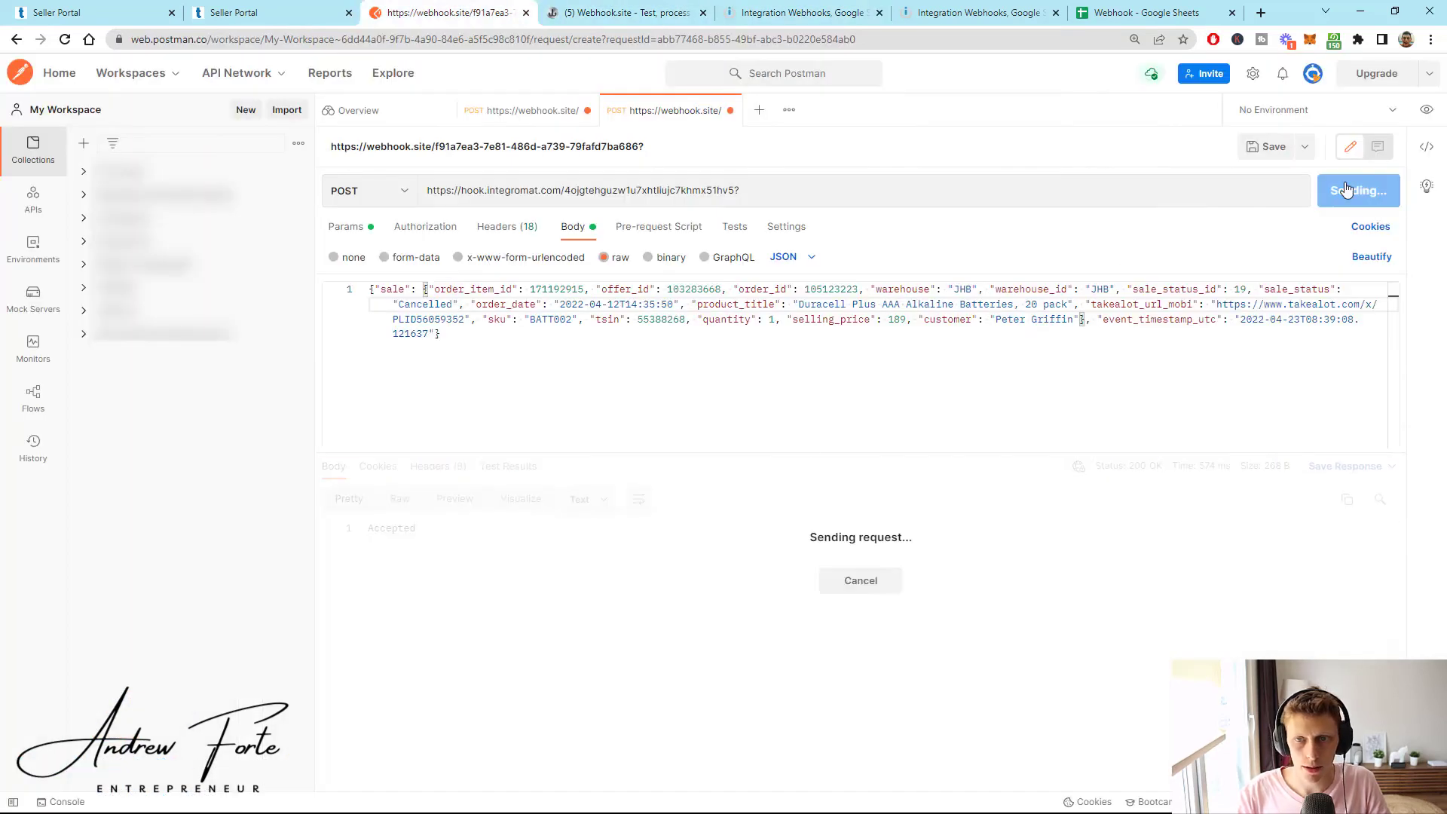
{"action": "left_click", "coordinate": [793, 9]}
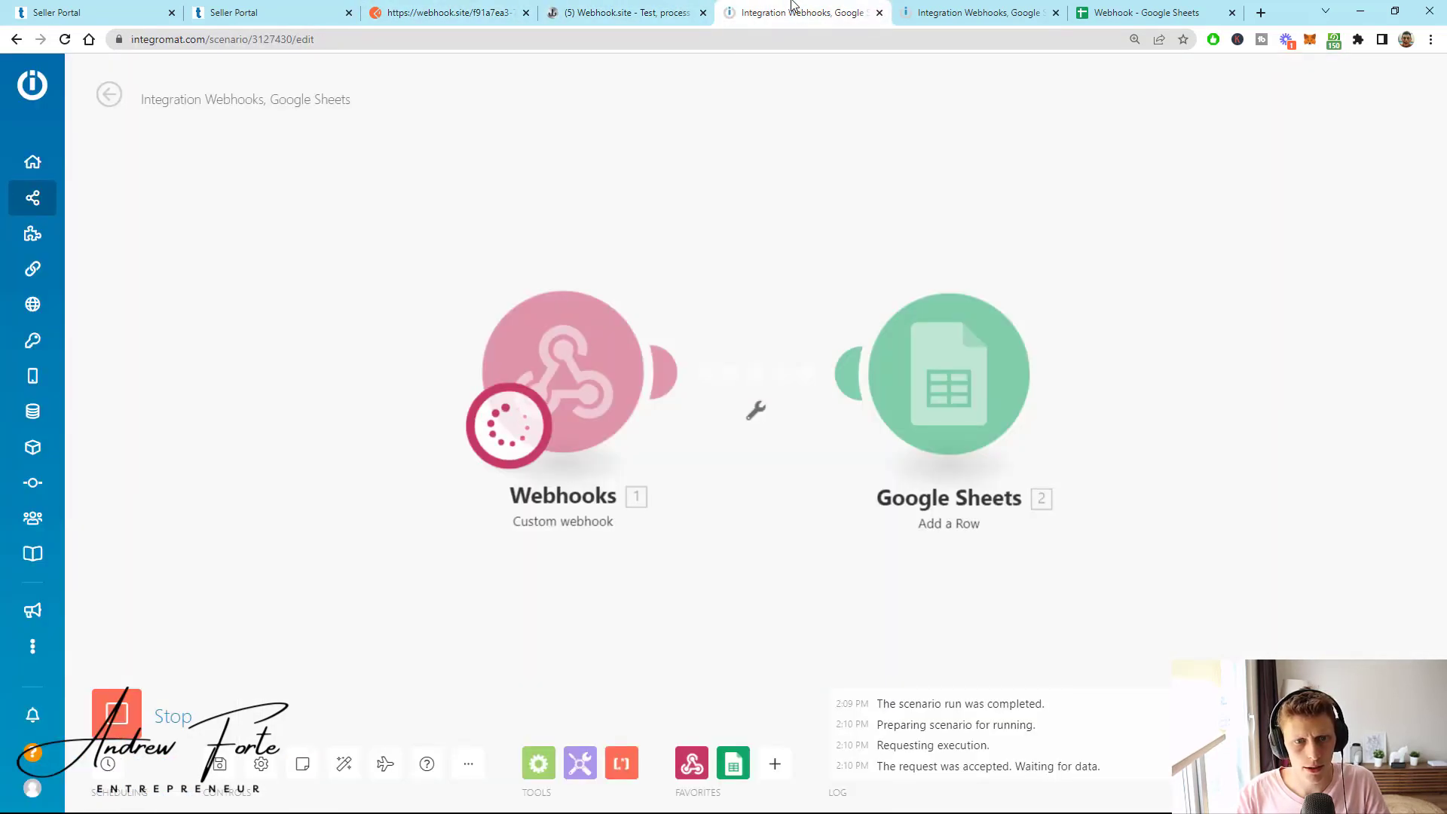
{"action": "left_click", "coordinate": [1124, 13]}
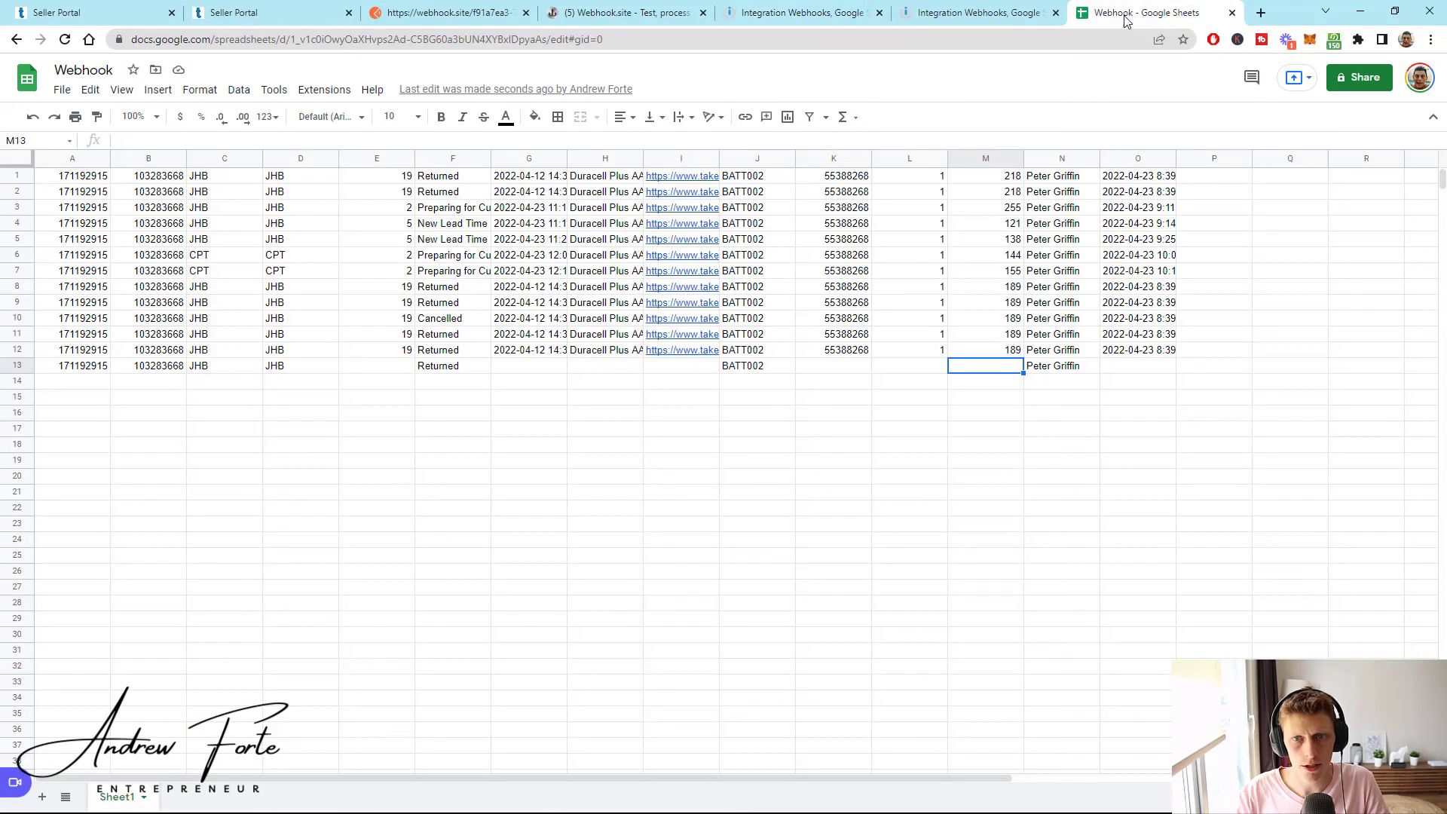
{"action": "left_click", "coordinate": [437, 383]}
{"action": "left_click", "coordinate": [4, 387]}
{"action": "left_click", "coordinate": [450, 431]}
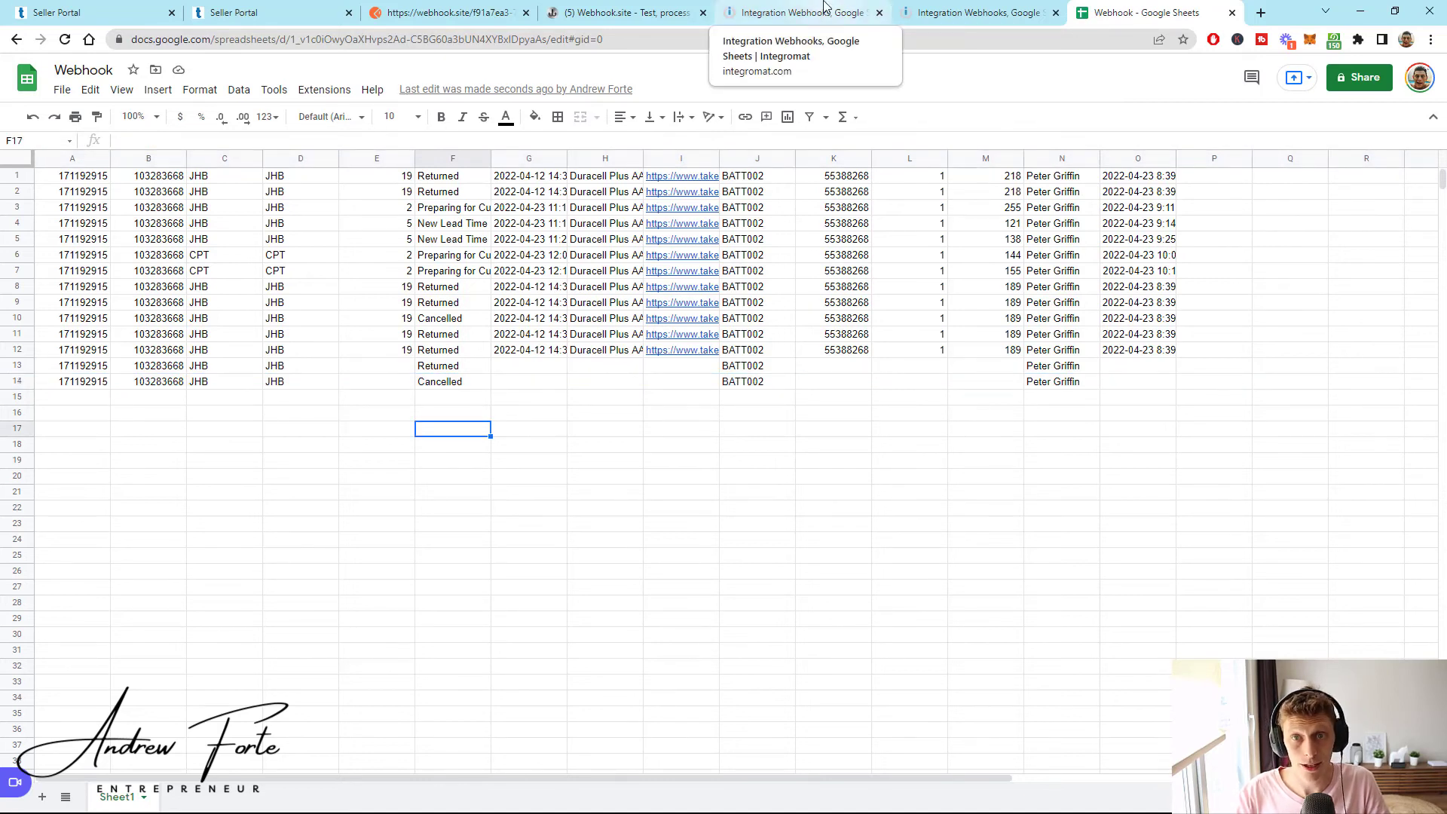
- Open the app list for a module after Google Sheets and scroll through it
{"action": "left_click", "coordinate": [823, 6]}
{"action": "left_click", "coordinate": [1070, 373]}
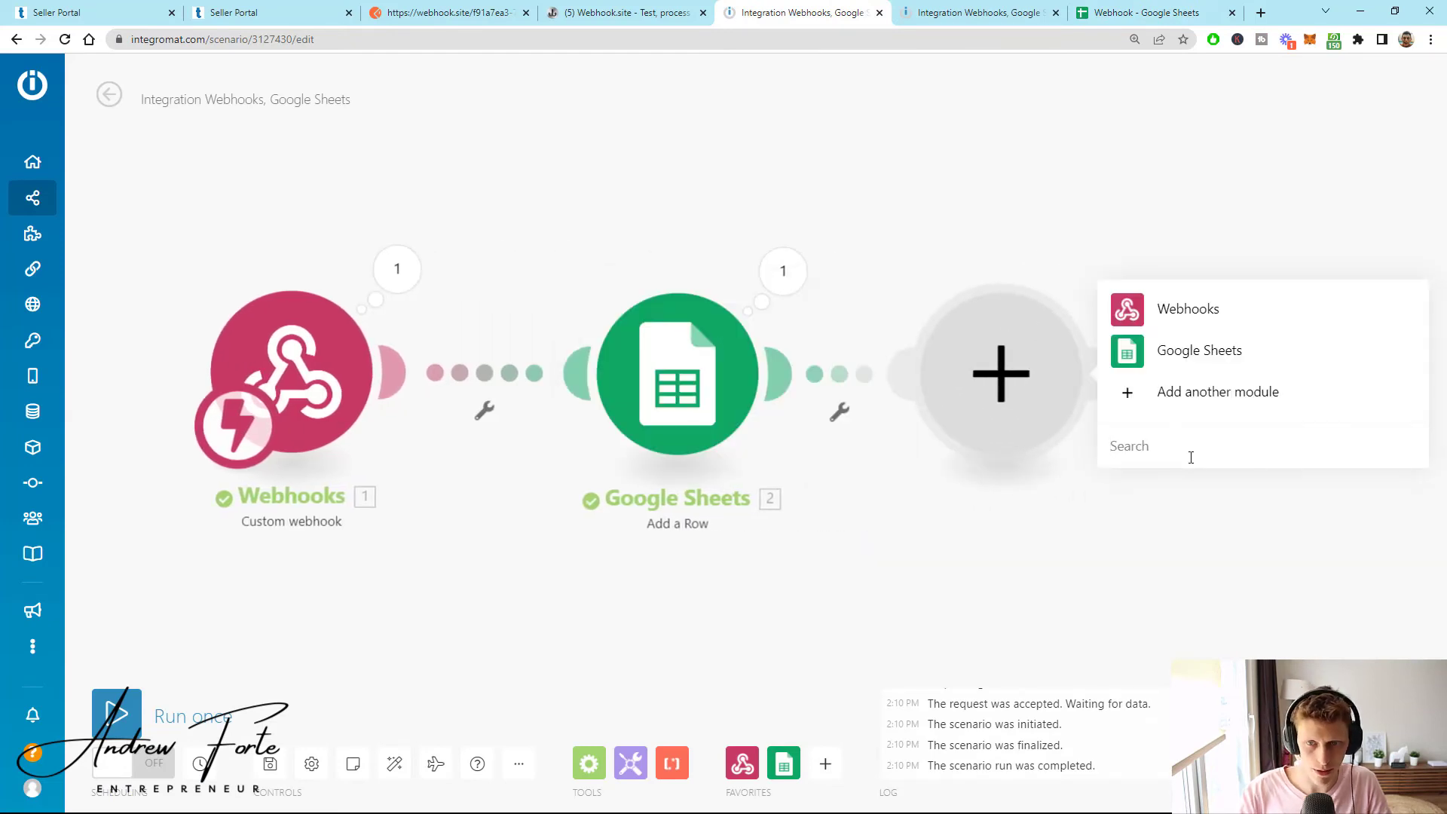
{"action": "left_click", "coordinate": [1132, 411]}
{"action": "scroll", "coordinate": [1179, 301], "scroll_direction": "down", "scroll_amount": 2}
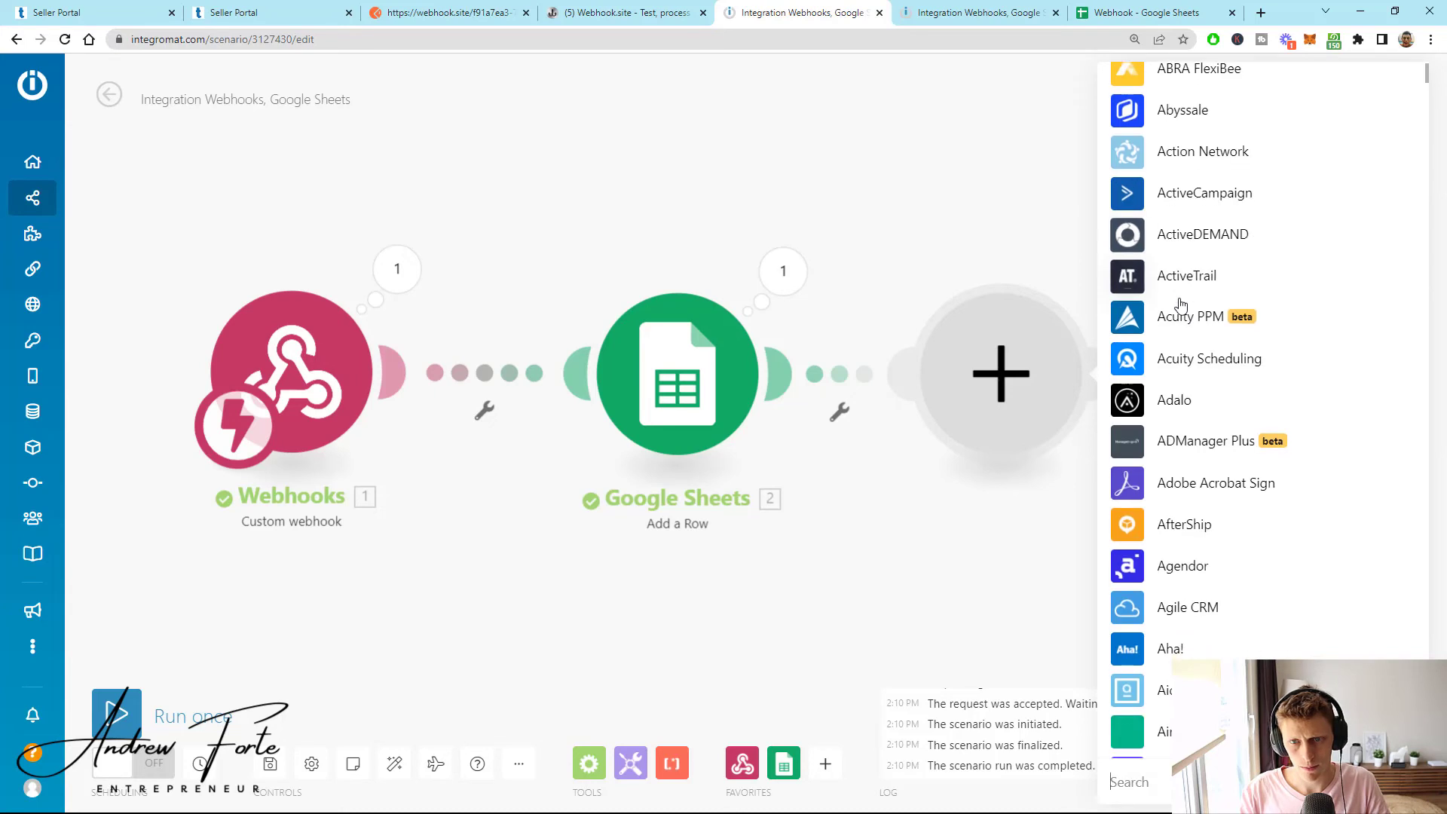
{"action": "scroll", "coordinate": [1180, 304], "scroll_direction": "down", "scroll_amount": 13}
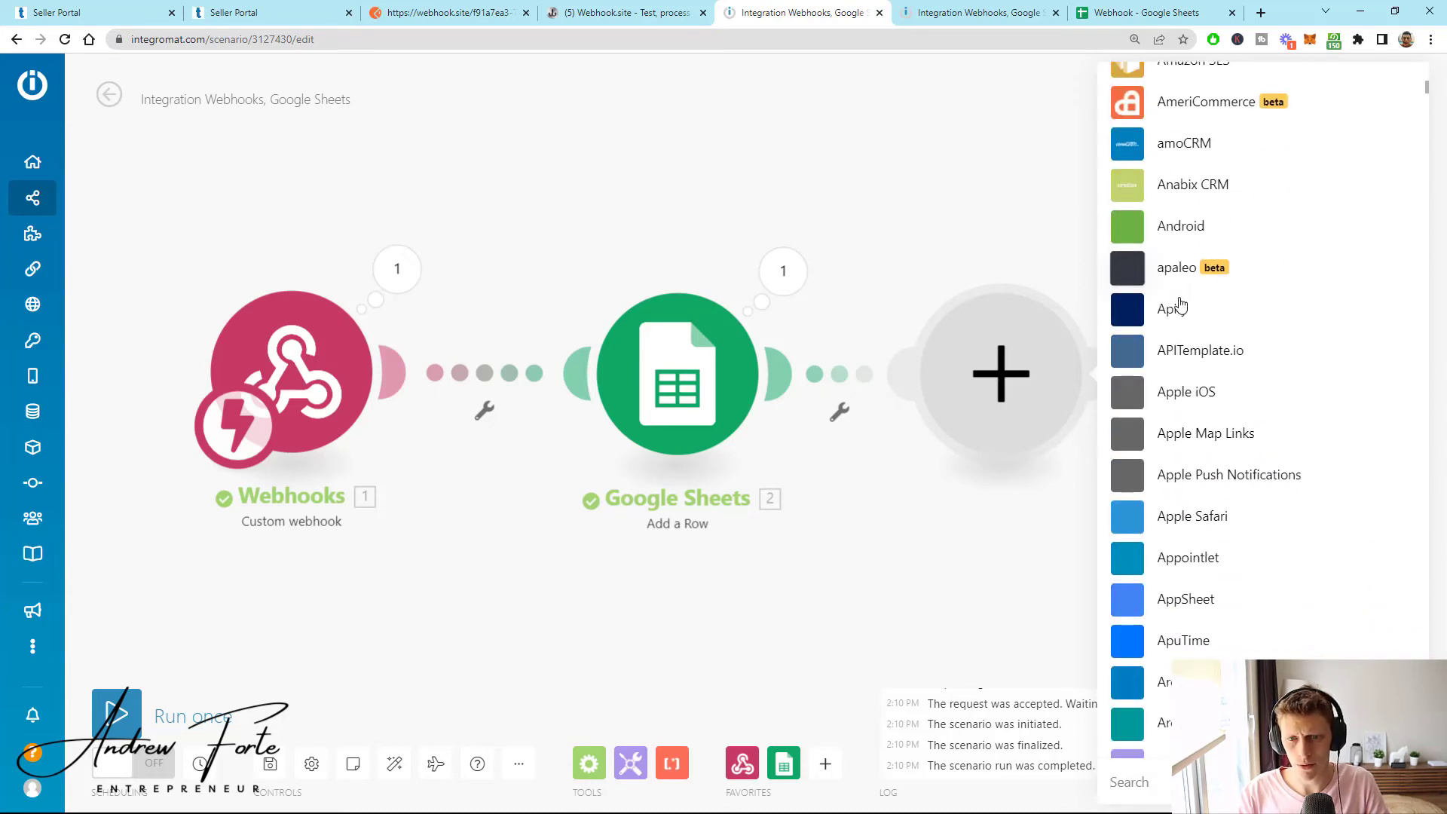
{"action": "scroll", "coordinate": [1179, 304], "scroll_direction": "down", "scroll_amount": 6}
{"action": "scroll", "coordinate": [1221, 219], "scroll_direction": "up", "scroll_amount": 15}
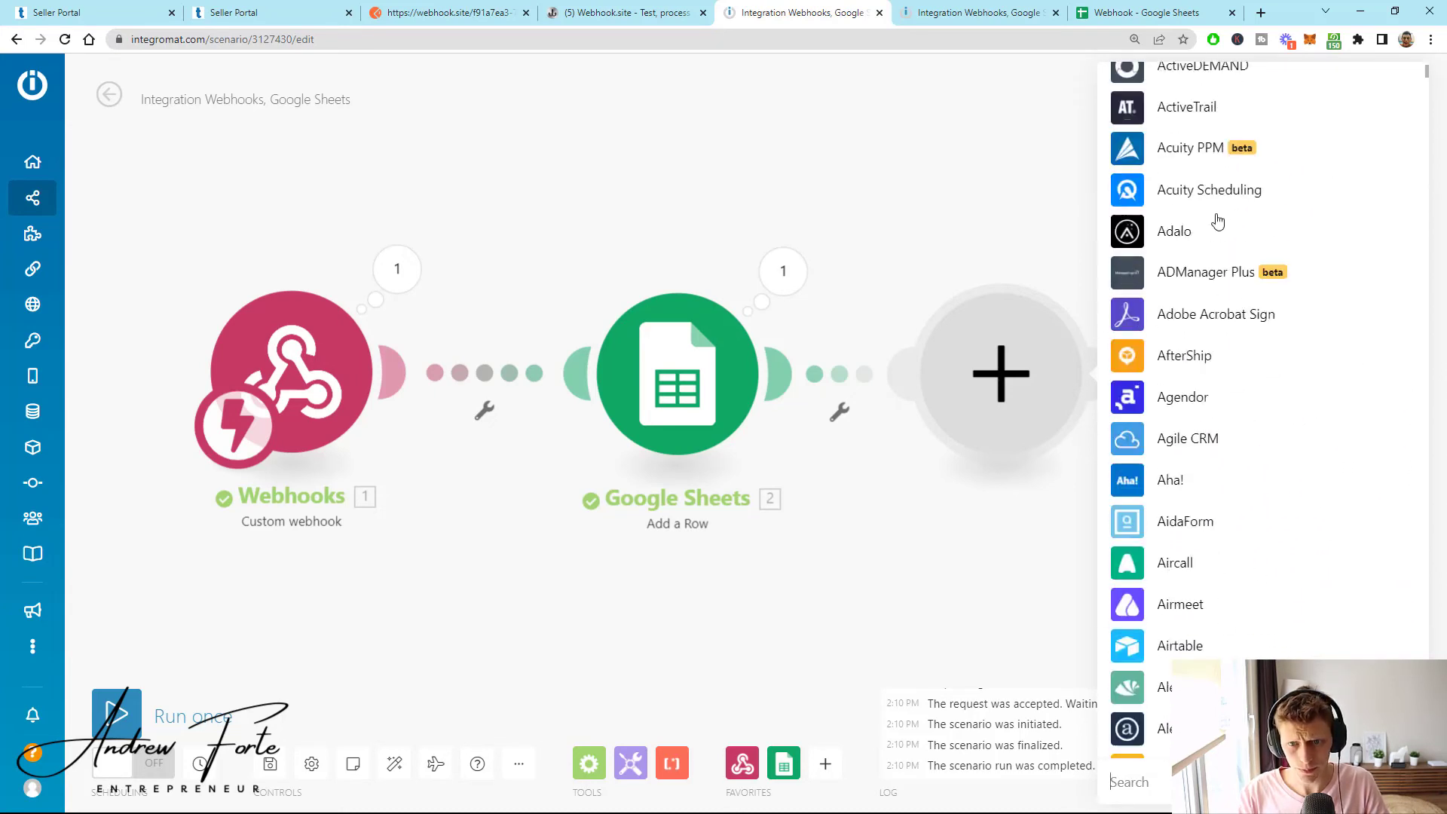
{"action": "scroll", "coordinate": [1229, 233], "scroll_direction": "down", "scroll_amount": 20}
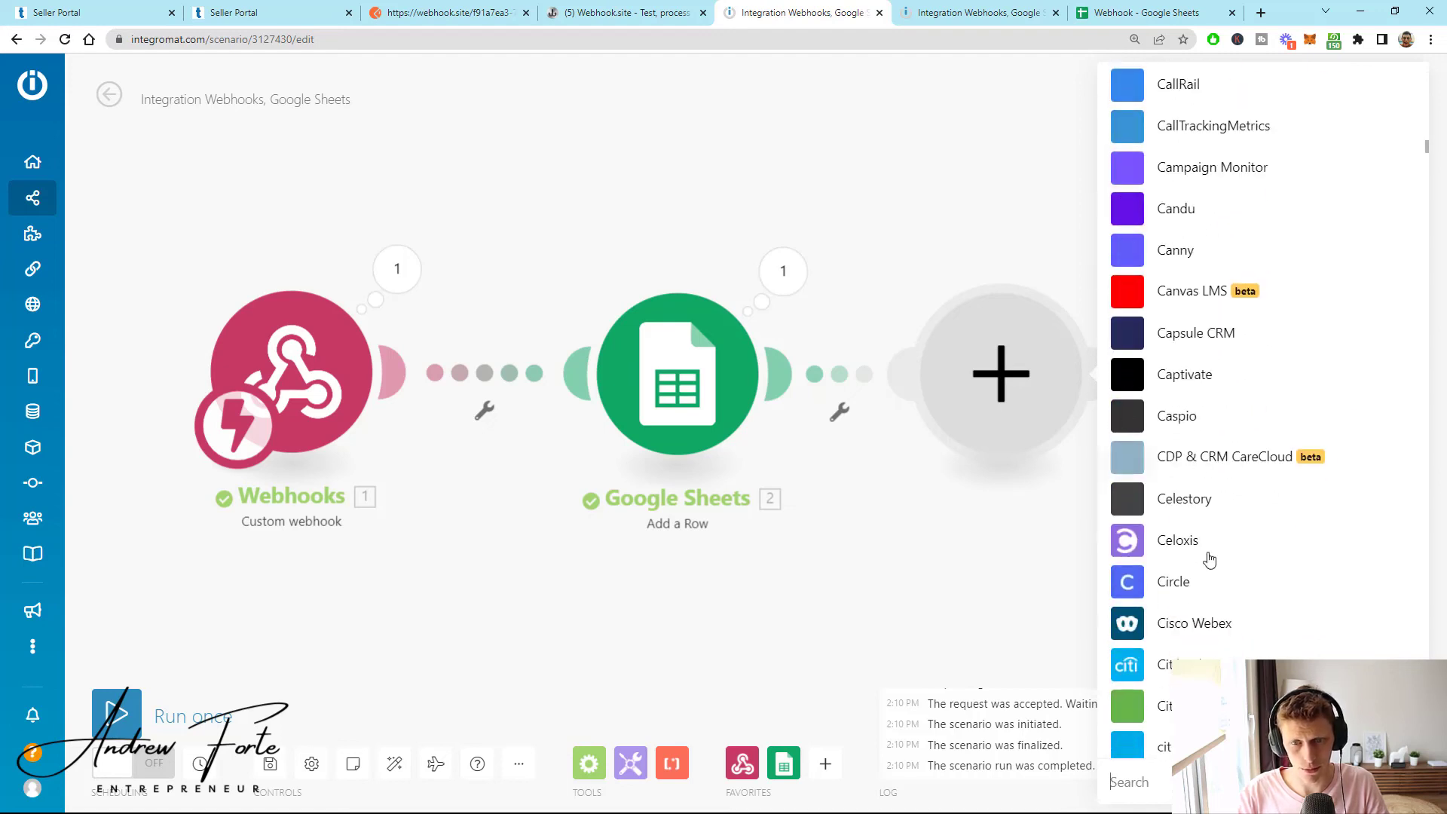
- Search apps for 'tele', 'air' and 'dear', then close the picker without adding a module
{"action": "type", "text": "tele"}
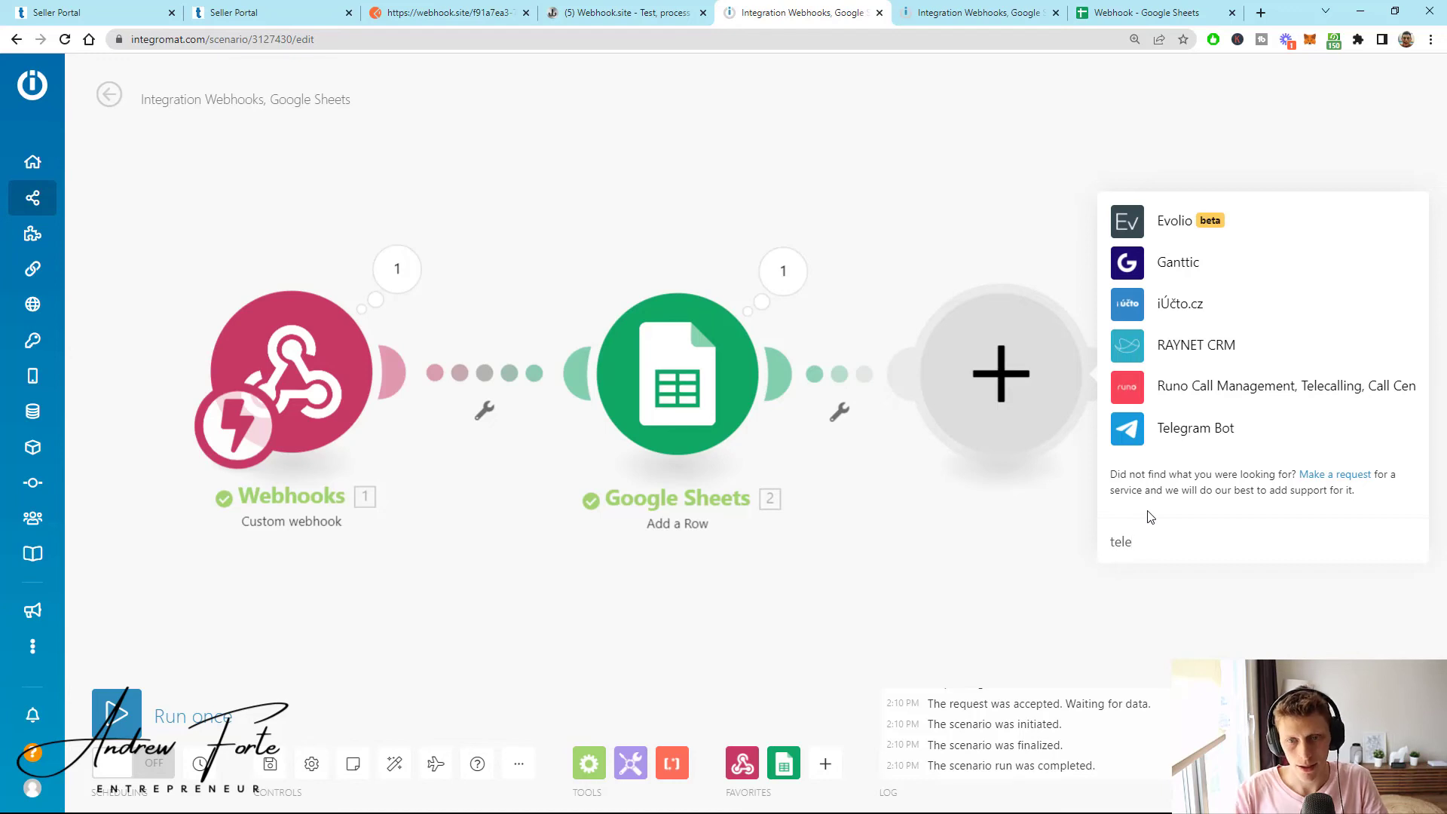
{"action": "key", "text": "BackSpace"}
{"action": "key", "text": "BackSpace"}
{"action": "key", "text": "BackSpace"}
{"action": "key", "text": "BackSpace"}
{"action": "type", "text": "a"}
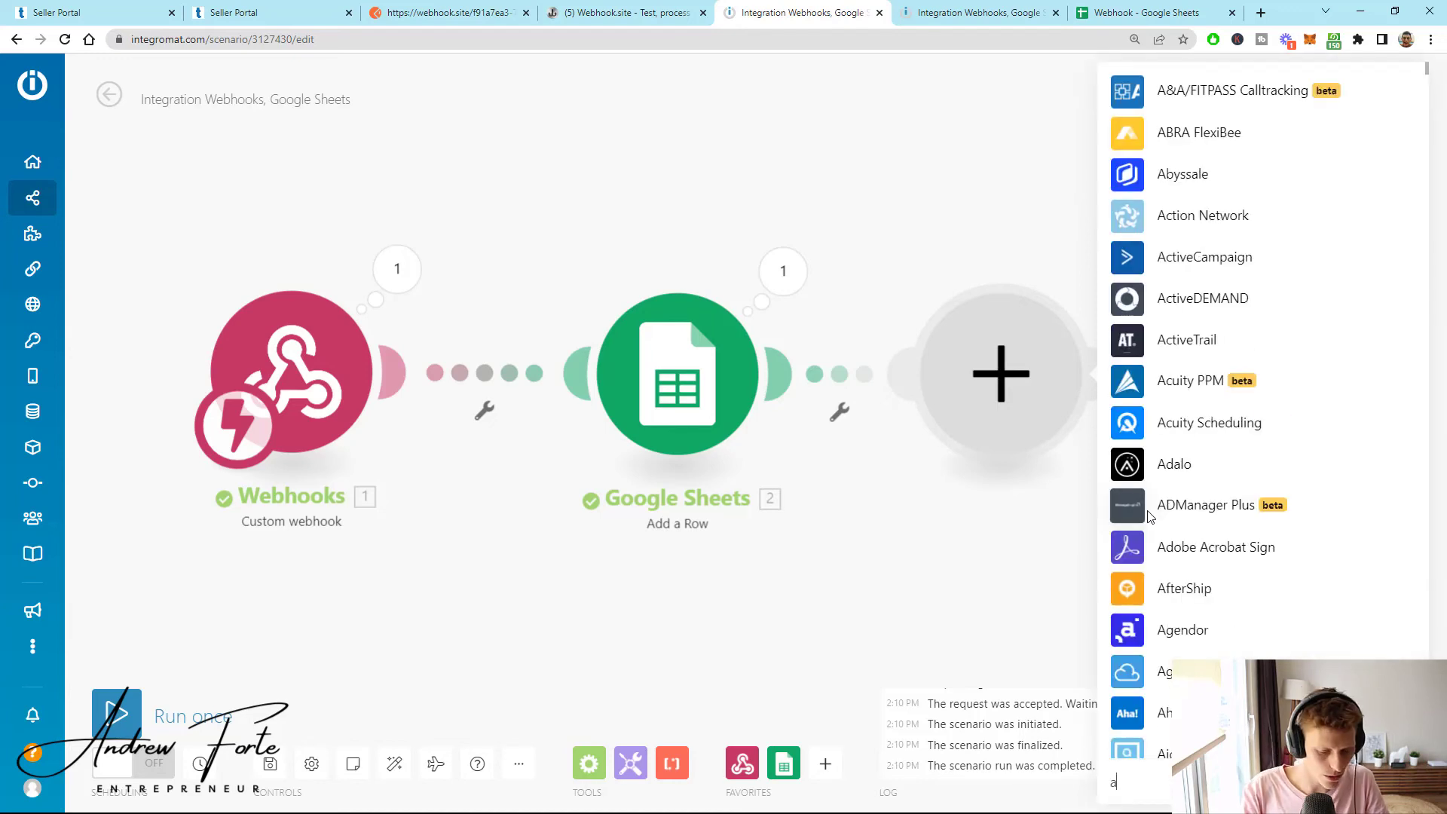
{"action": "type", "text": "ir"}
{"action": "key", "text": "BackSpace"}
{"action": "key", "text": "BackSpace"}
{"action": "key", "text": "BackSpace"}
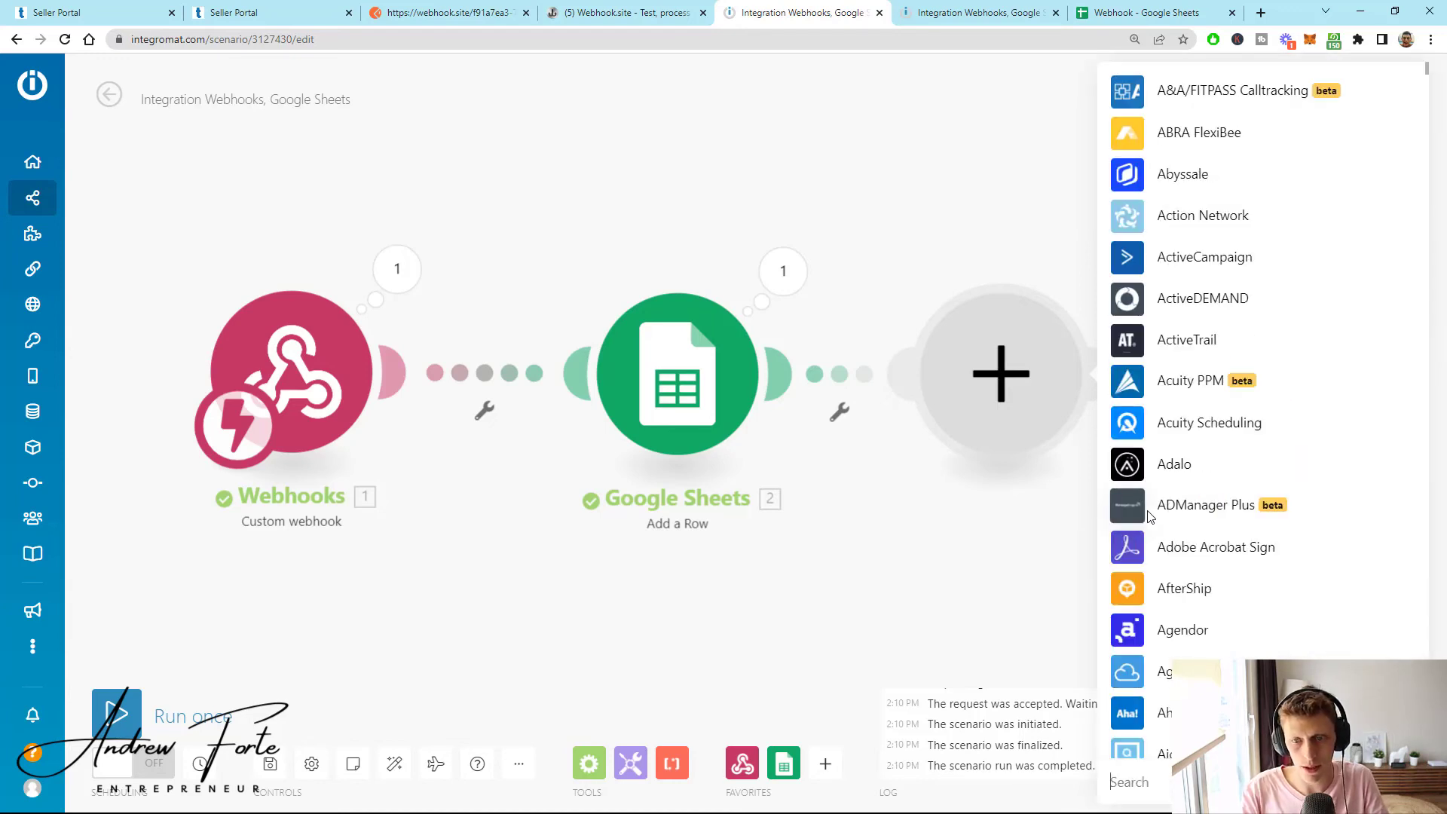
{"action": "type", "text": "dear"}
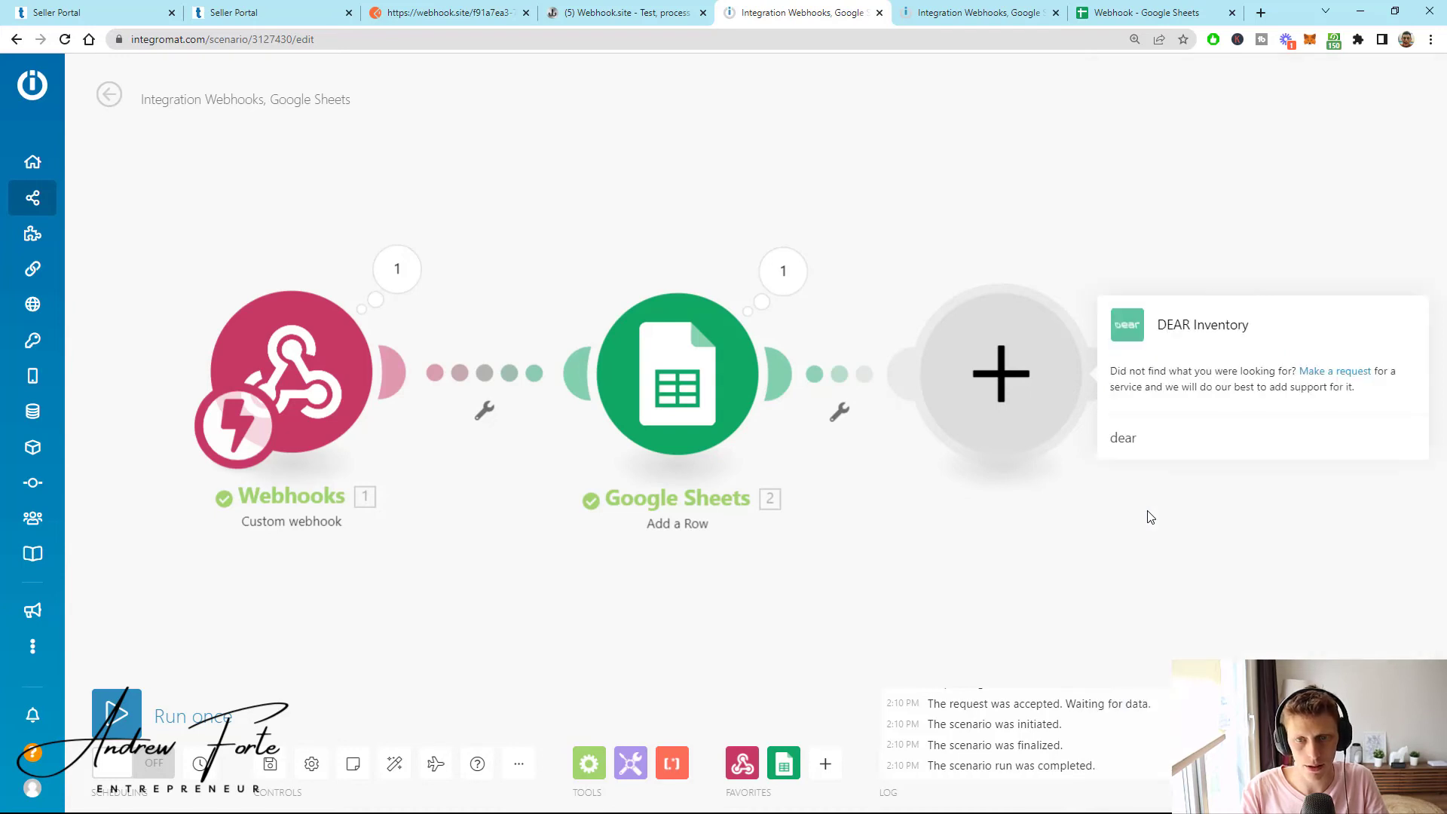
{"action": "key", "text": "BackSpace"}
{"action": "key", "text": "BackSpace"}
{"action": "key", "text": "BackSpace"}
{"action": "key", "text": "BackSpace"}
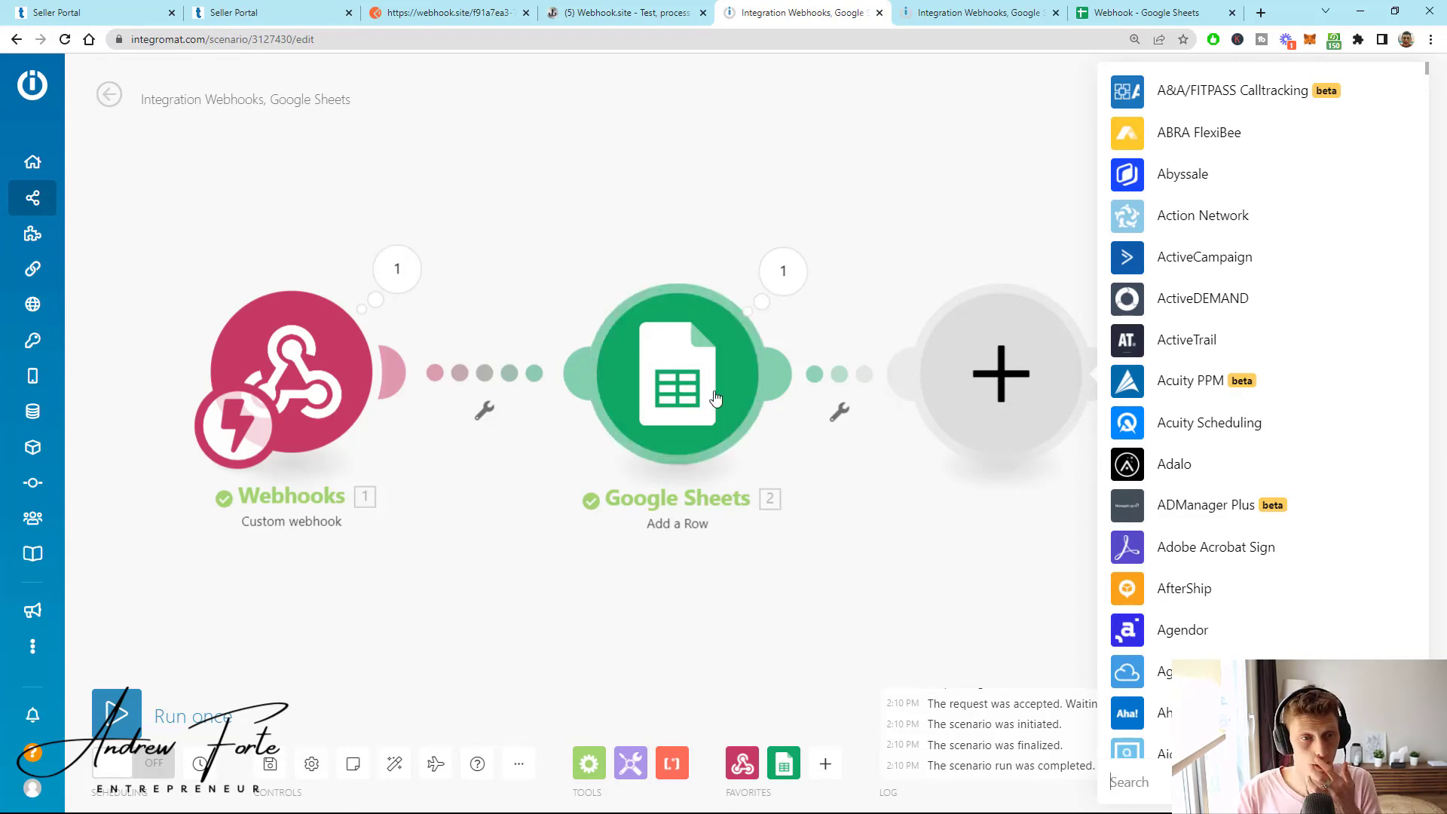
{"action": "left_click", "coordinate": [532, 220]}
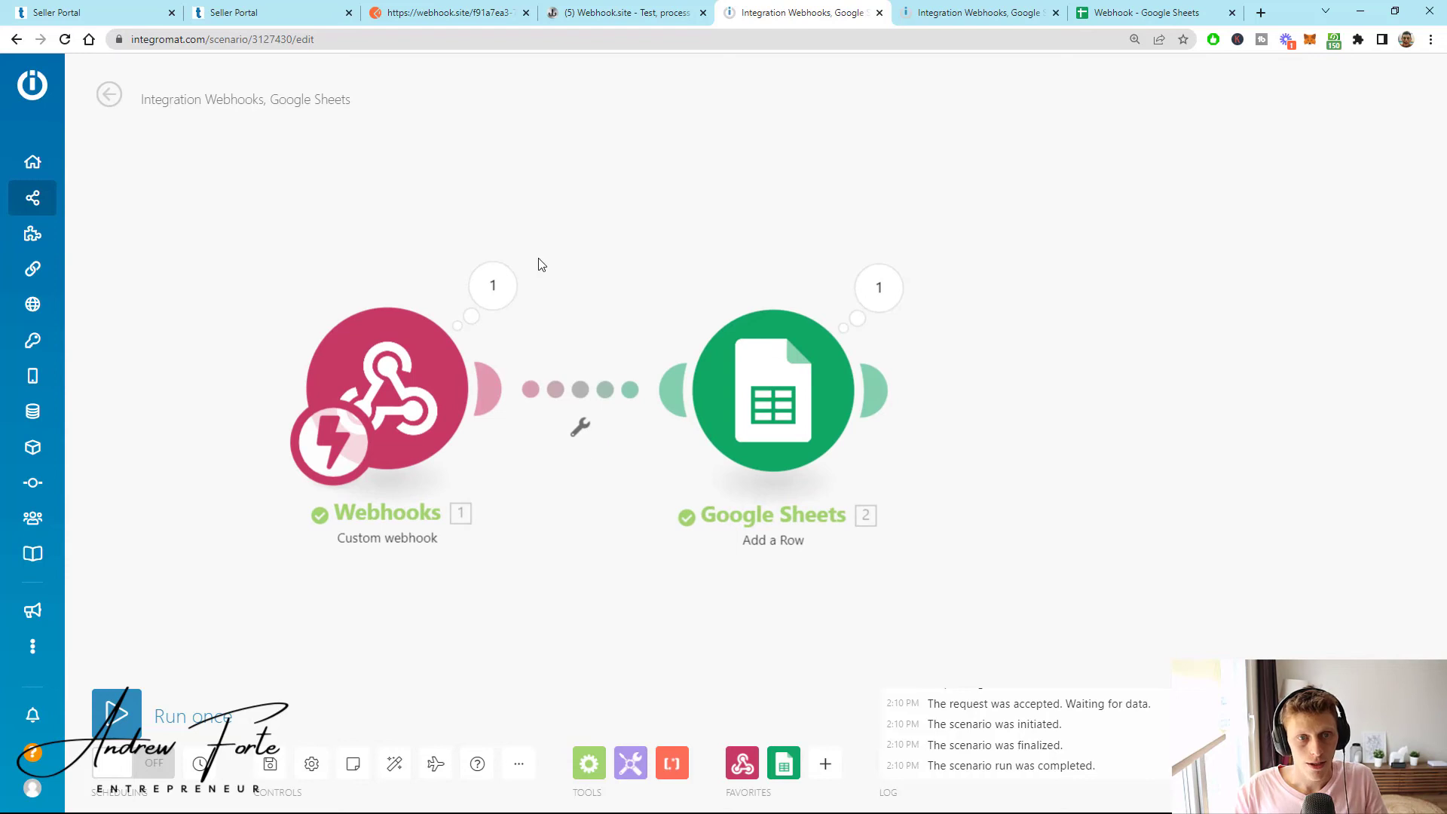
- Copy the Integromat hook address and paste it into the Seller Portal webhook URL field
{"action": "left_click", "coordinate": [386, 388]}
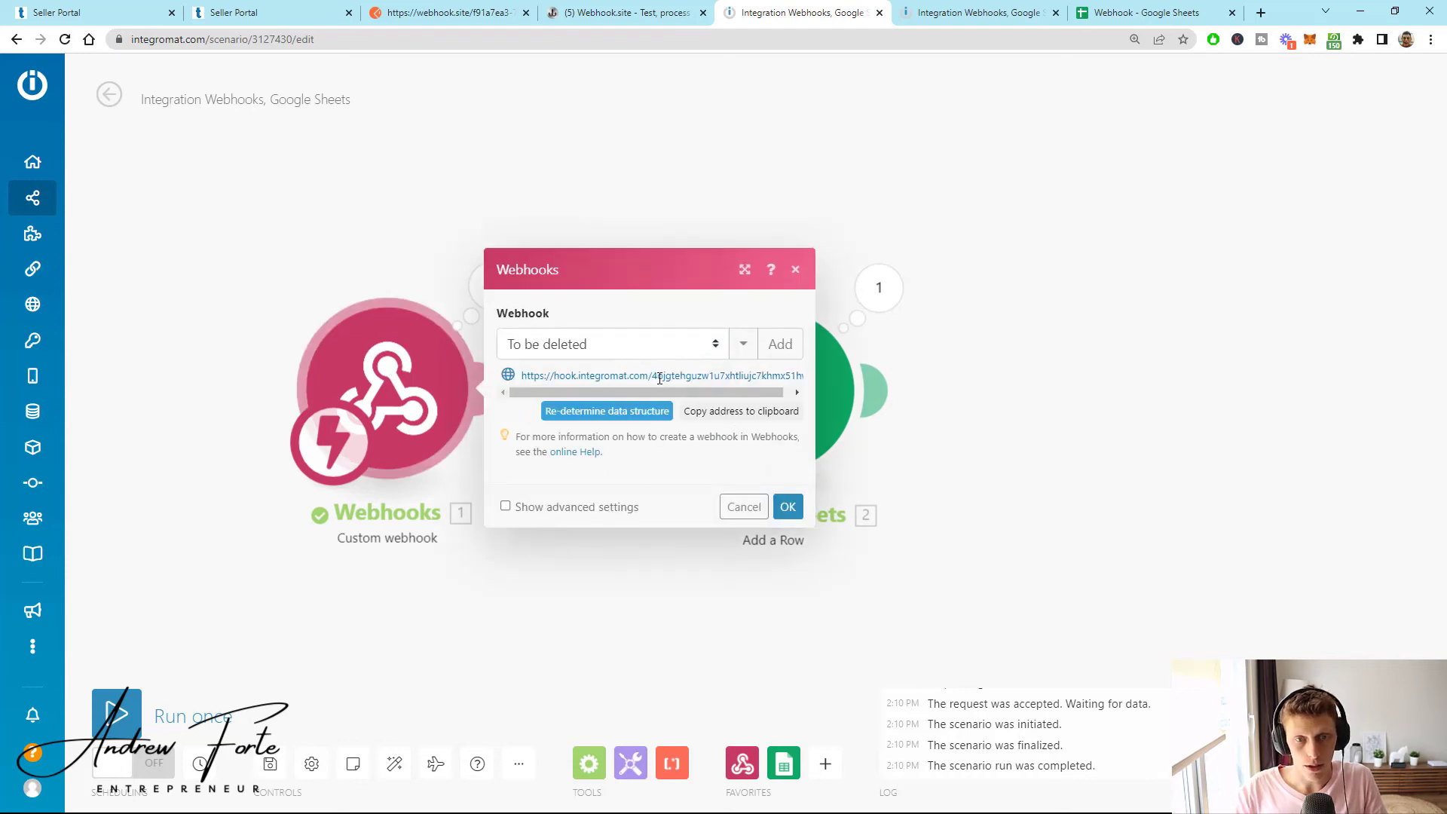
{"action": "left_click", "coordinate": [692, 413]}
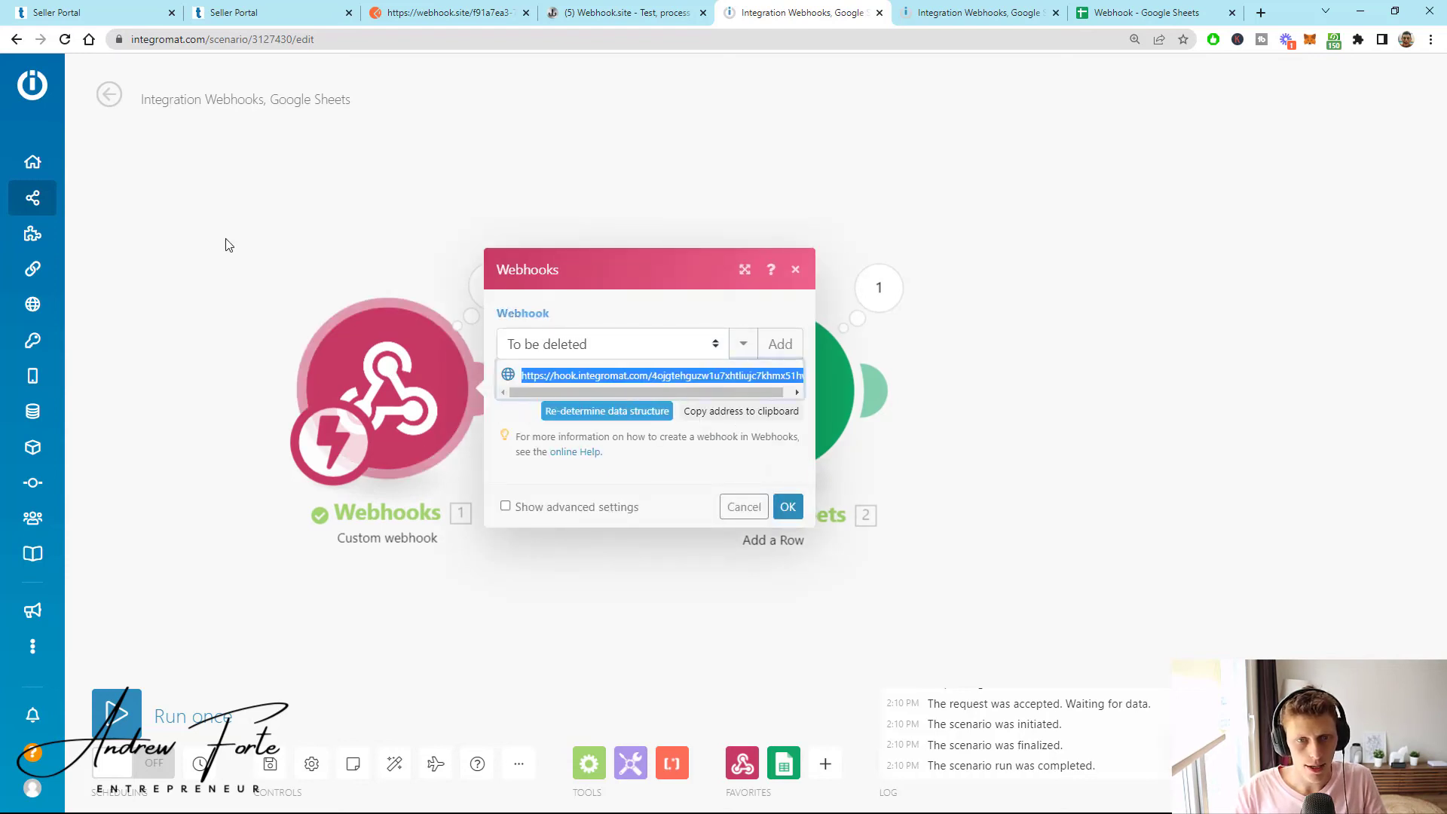
{"action": "left_click", "coordinate": [263, 245]}
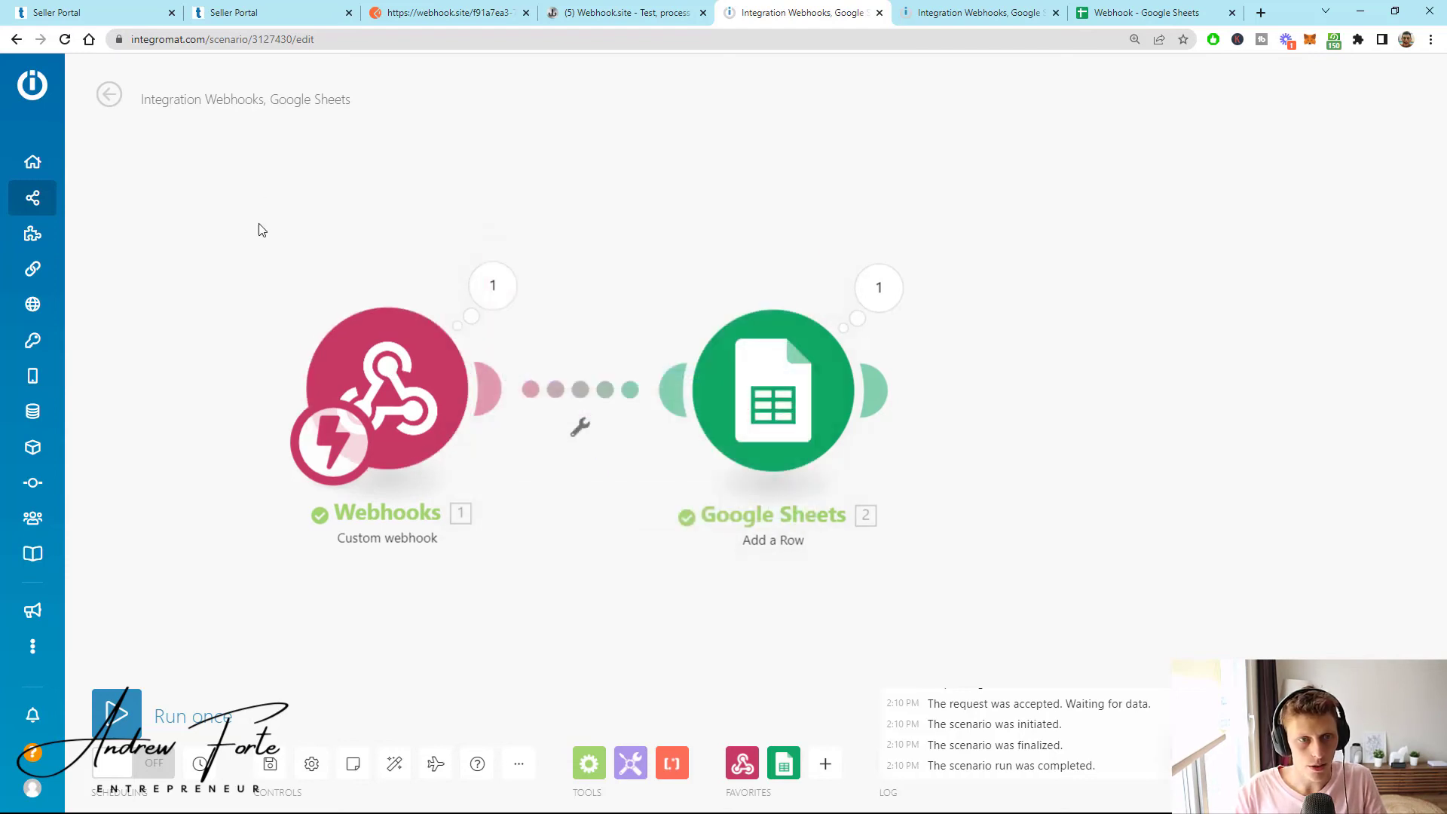
{"action": "left_click", "coordinate": [70, 8]}
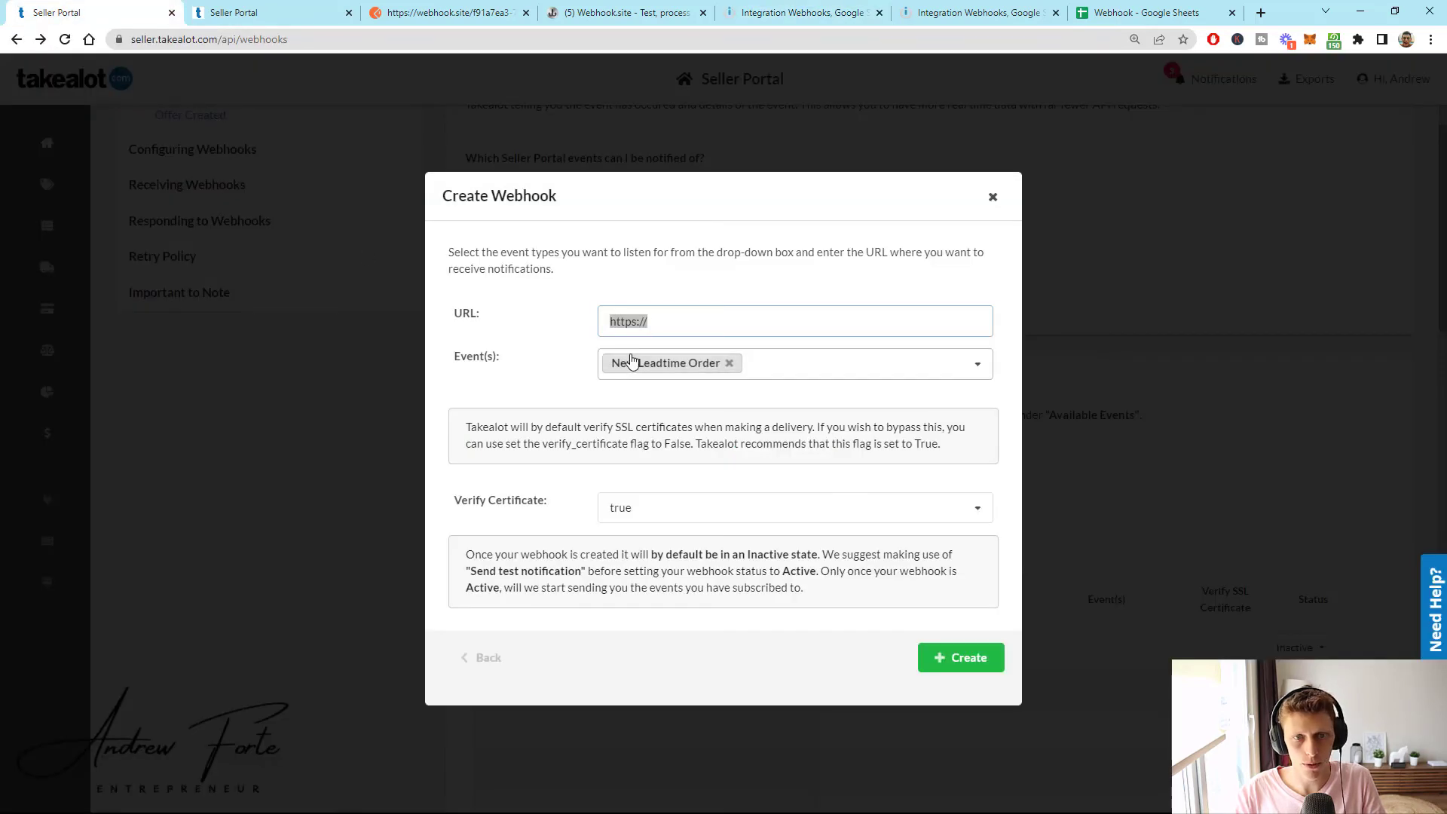
{"action": "triple_click", "coordinate": [645, 322]}
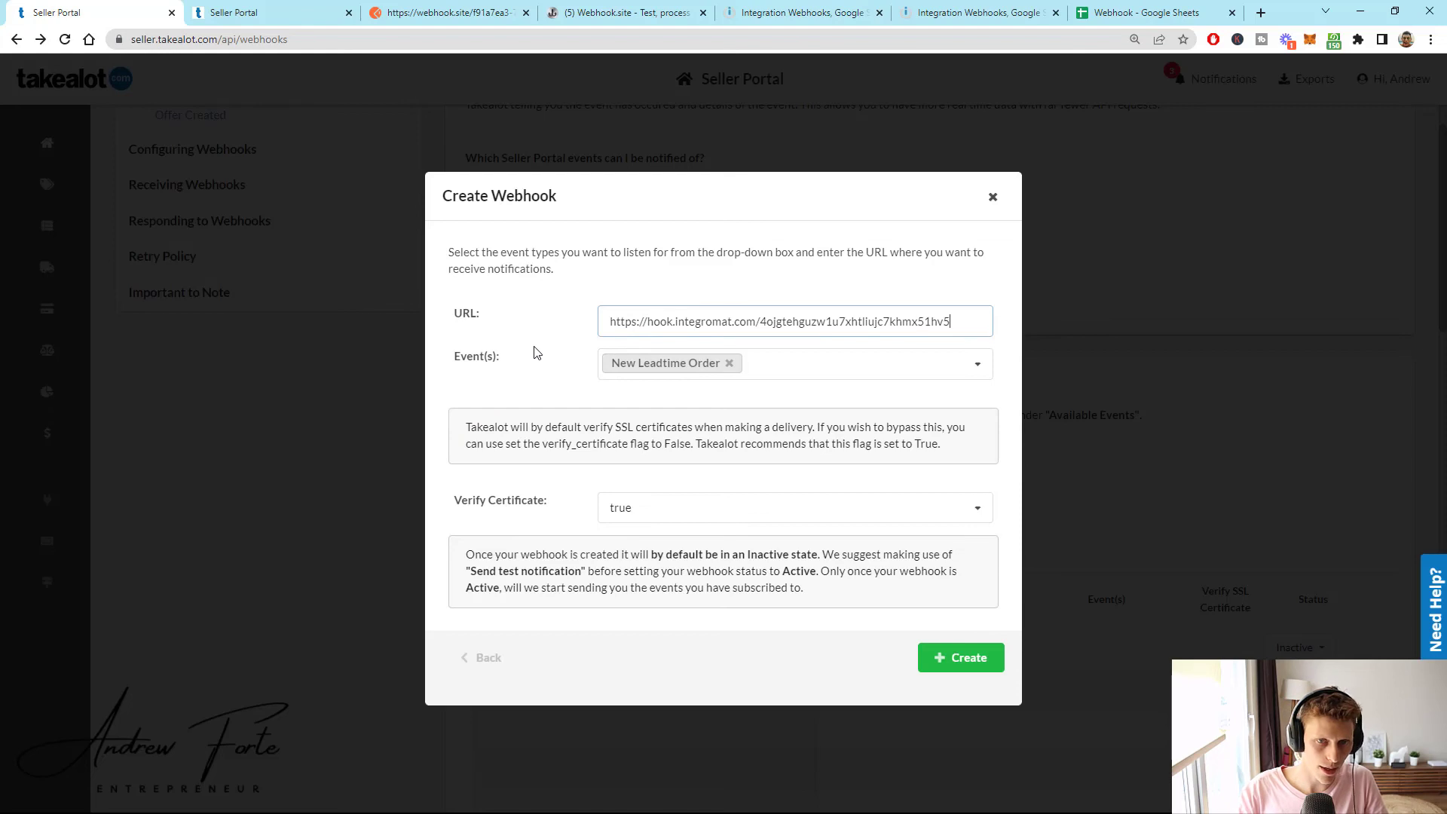
- Subscribe the webhook to Sale Status Changed and remove New Leadtime Order
{"action": "left_click", "coordinate": [682, 364]}
{"action": "left_click", "coordinate": [663, 456]}
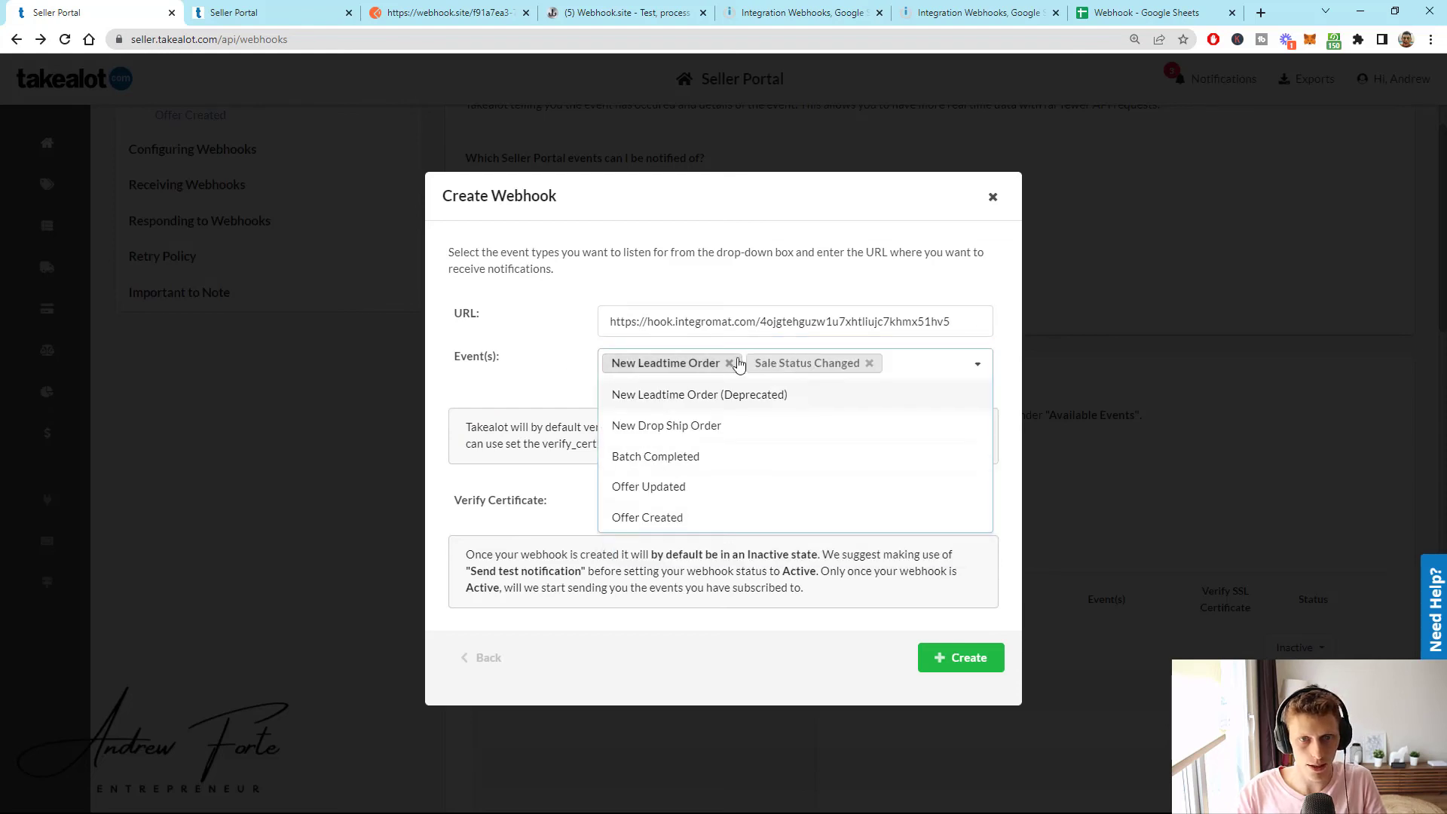
{"action": "left_click", "coordinate": [729, 363]}
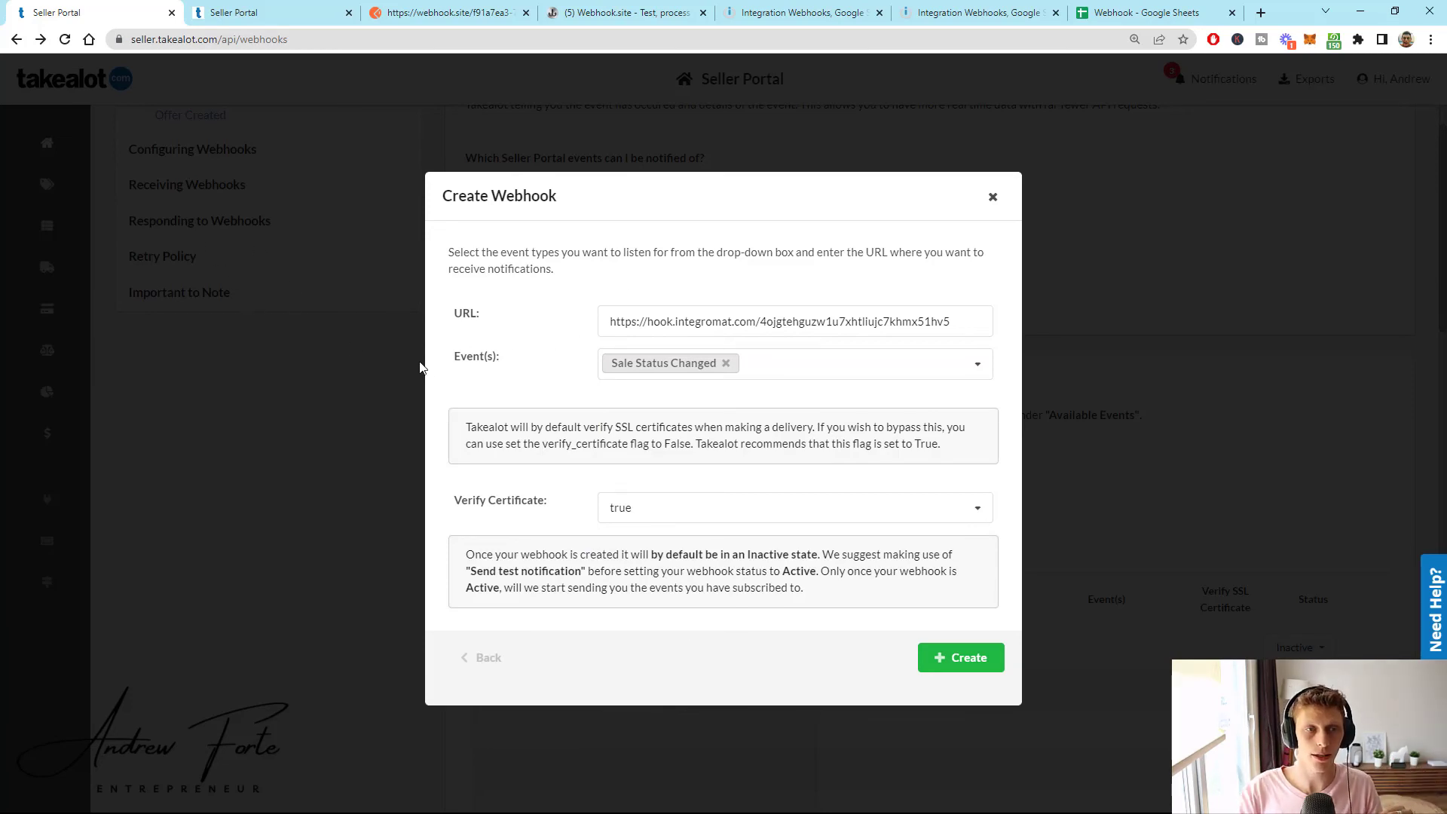
{"action": "left_click", "coordinate": [972, 13]}
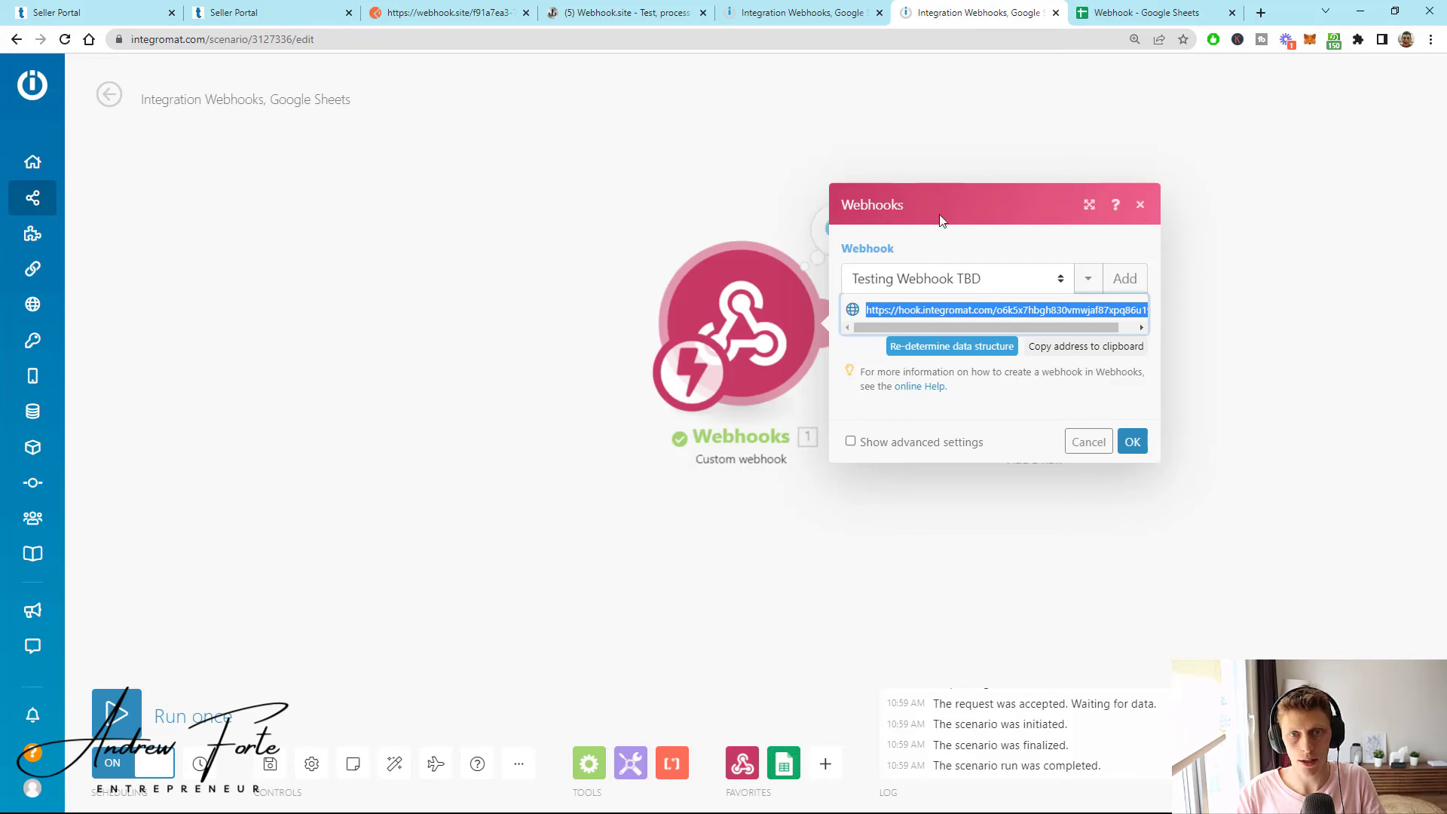
- Activate the Integration Webhooks scenario with Run scenario set to Immediately
{"action": "left_click", "coordinate": [808, 13]}
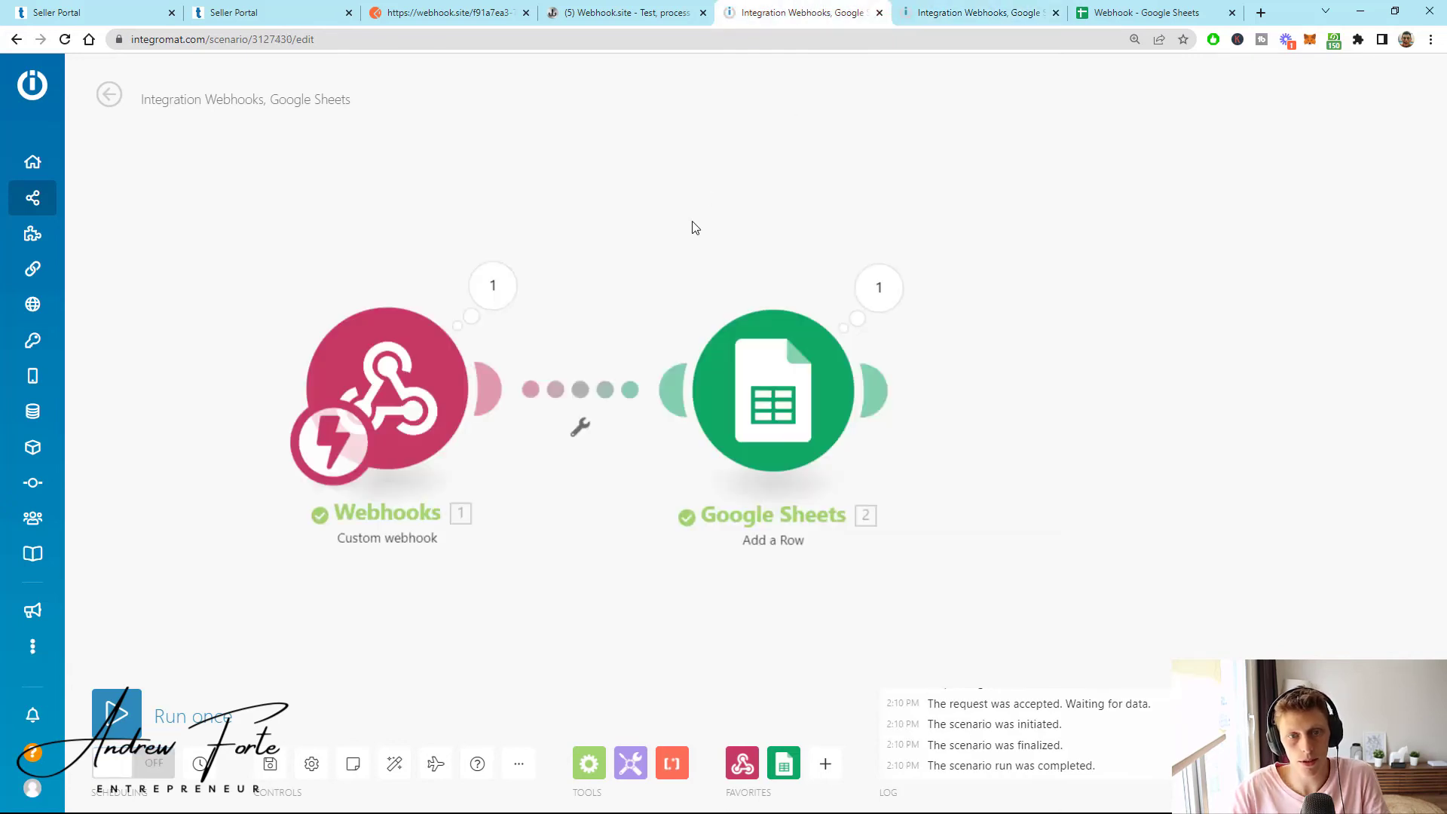
{"action": "left_click", "coordinate": [132, 775]}
{"action": "left_click", "coordinate": [847, 502]}
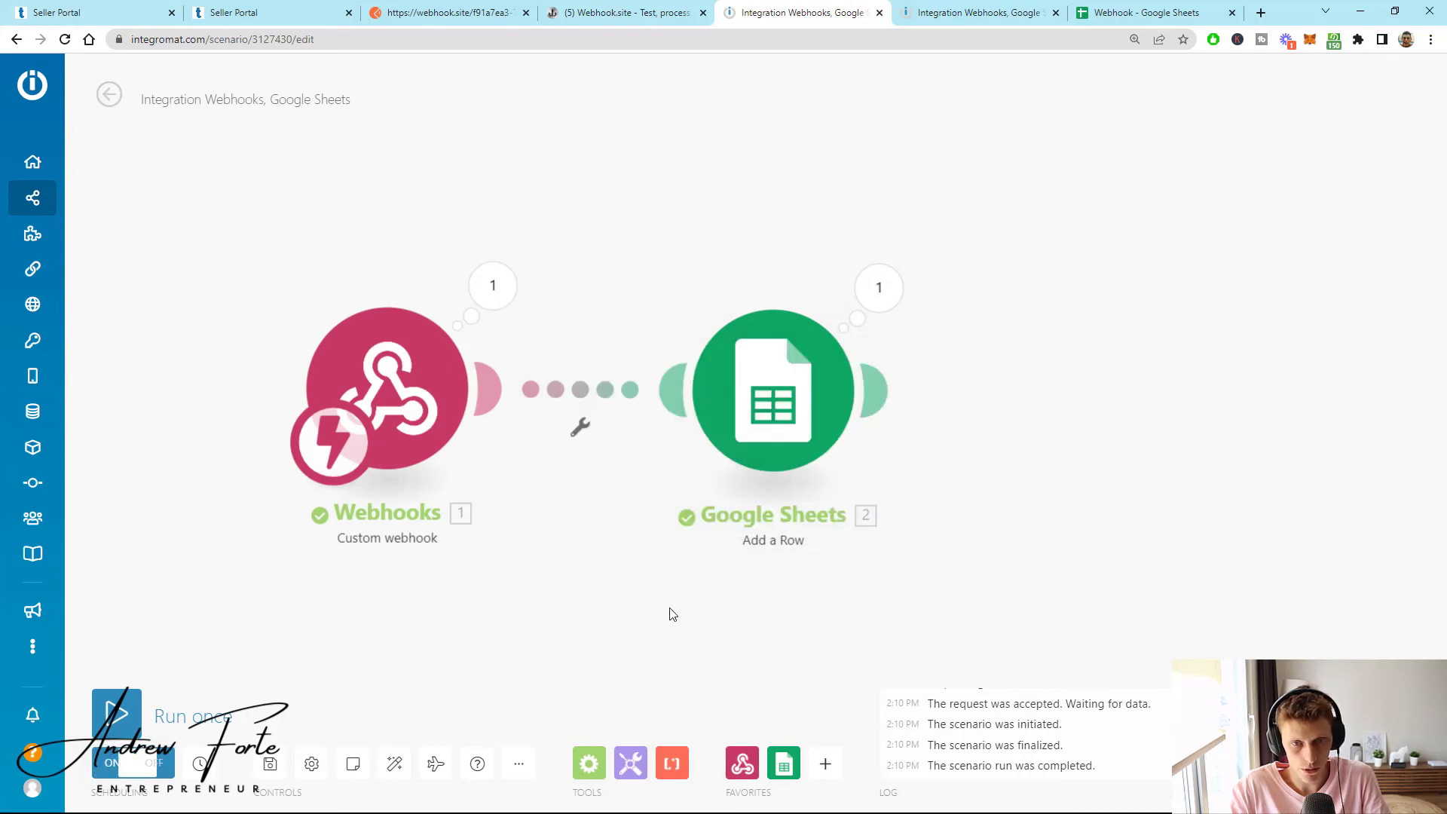